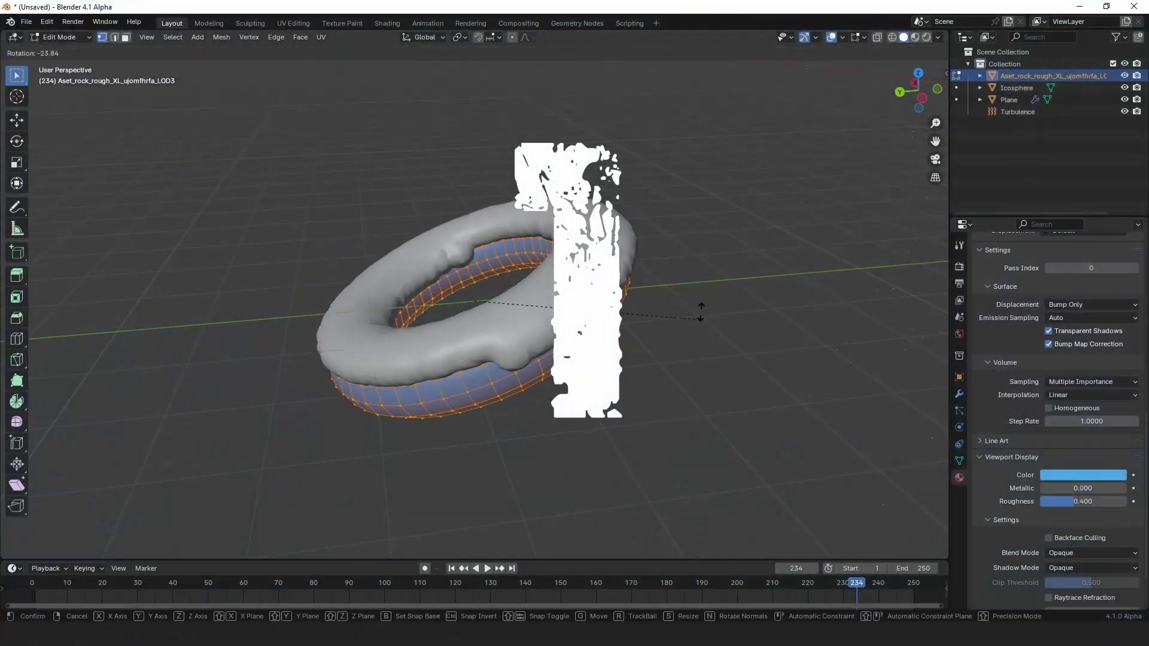
# Duplicate the snow-covered ring mesh, rotate the copy and reposition it against the original ring.
pyautogui.click(661, 226)
pyautogui.hotkey('shift', 'd')
pyautogui.click(548, 264)
pyautogui.press('r')
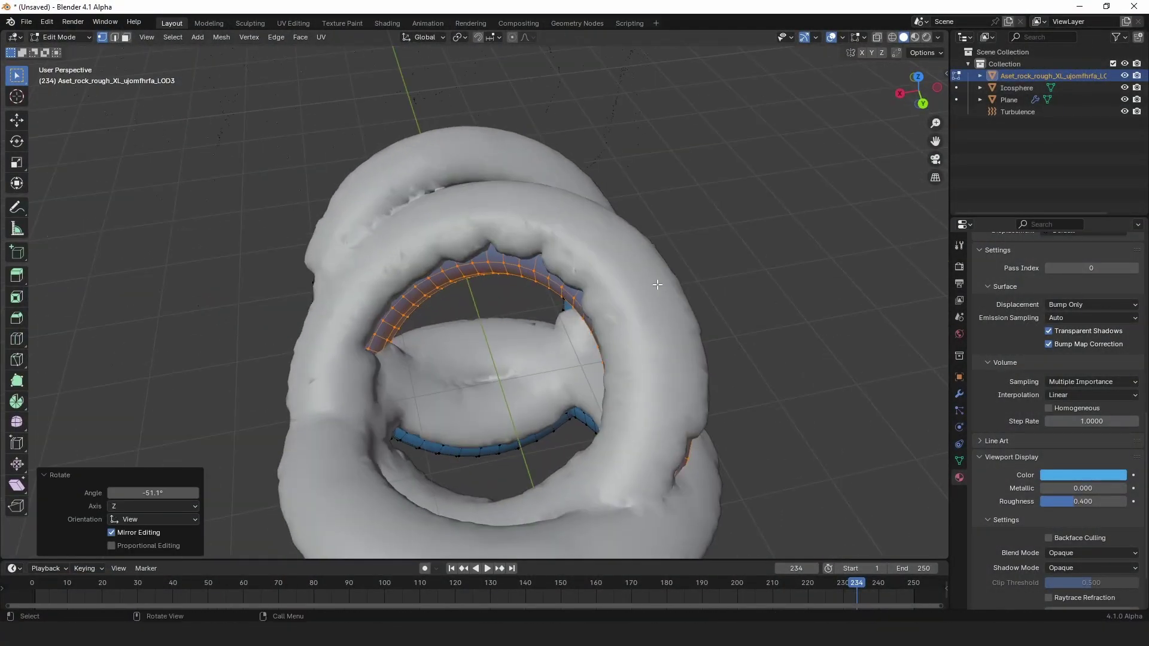
pyautogui.press('r')
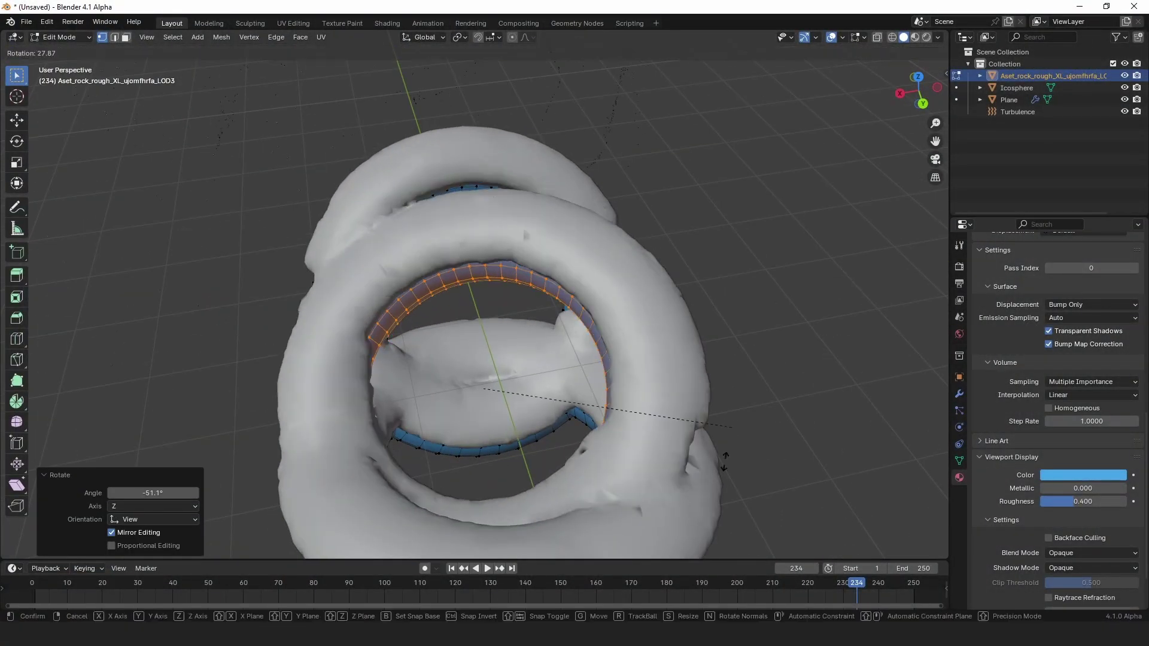
pyautogui.click(482, 551)
pyautogui.press('g')
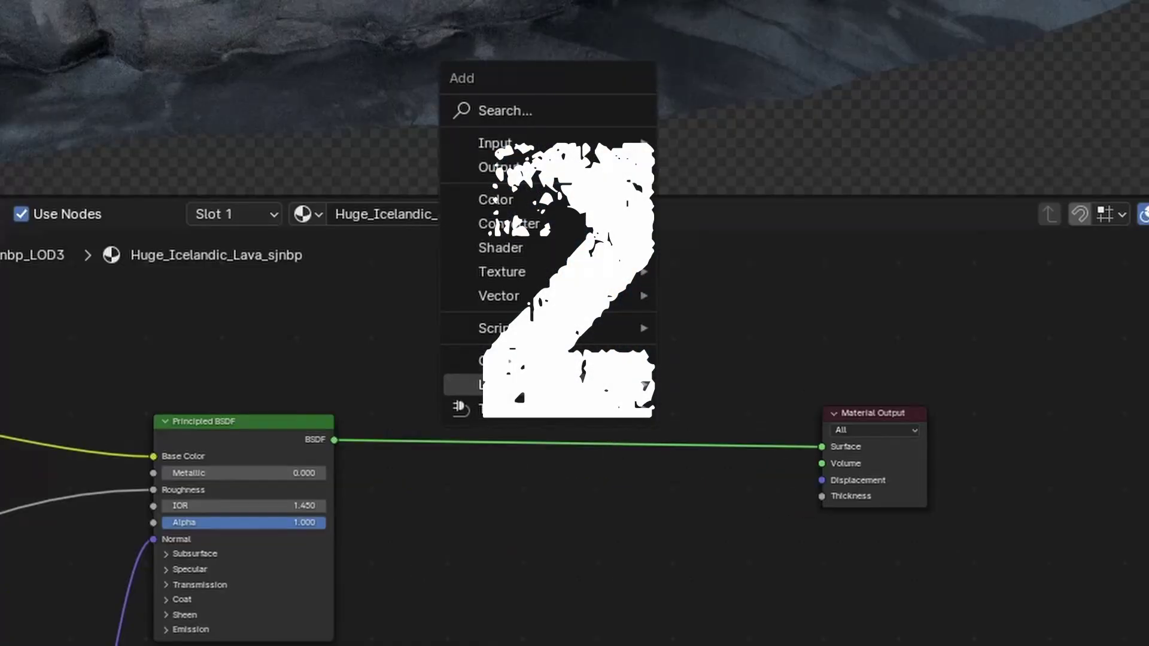
# Insert the snow.001 node group between the Principled BSDF and the Material Output of the rock material.
pyautogui.moveTo(598, 360)
pyautogui.click(723, 359)
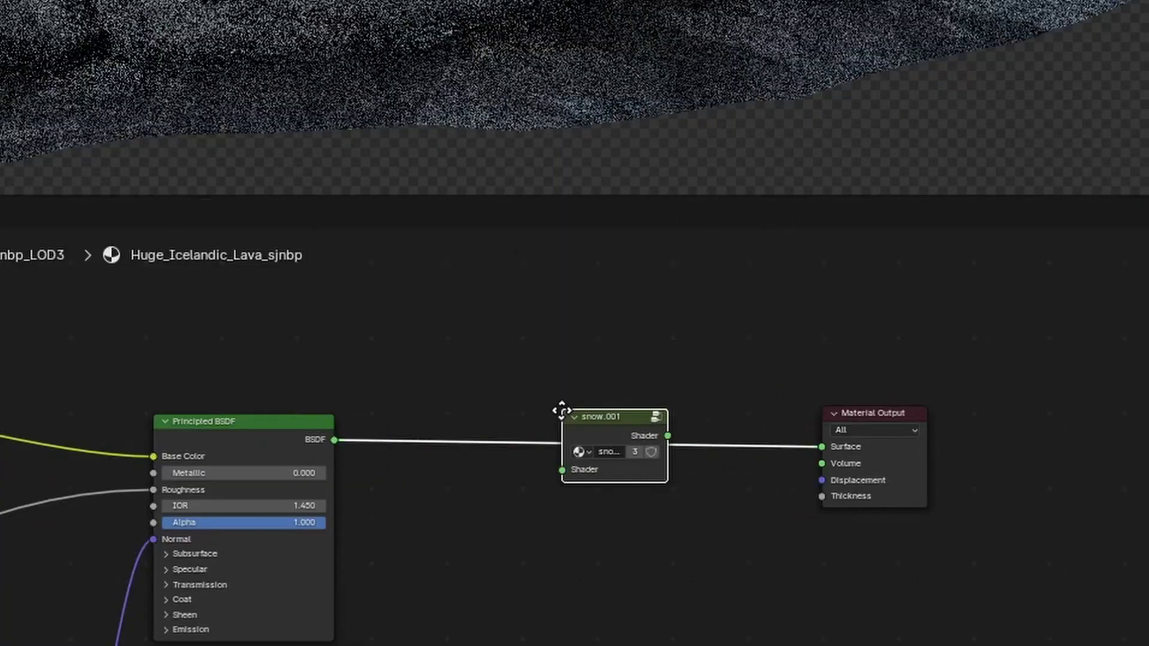
pyautogui.click(561, 410)
pyautogui.moveTo(625, 124); pyautogui.dragTo(474, 133, button='middle')
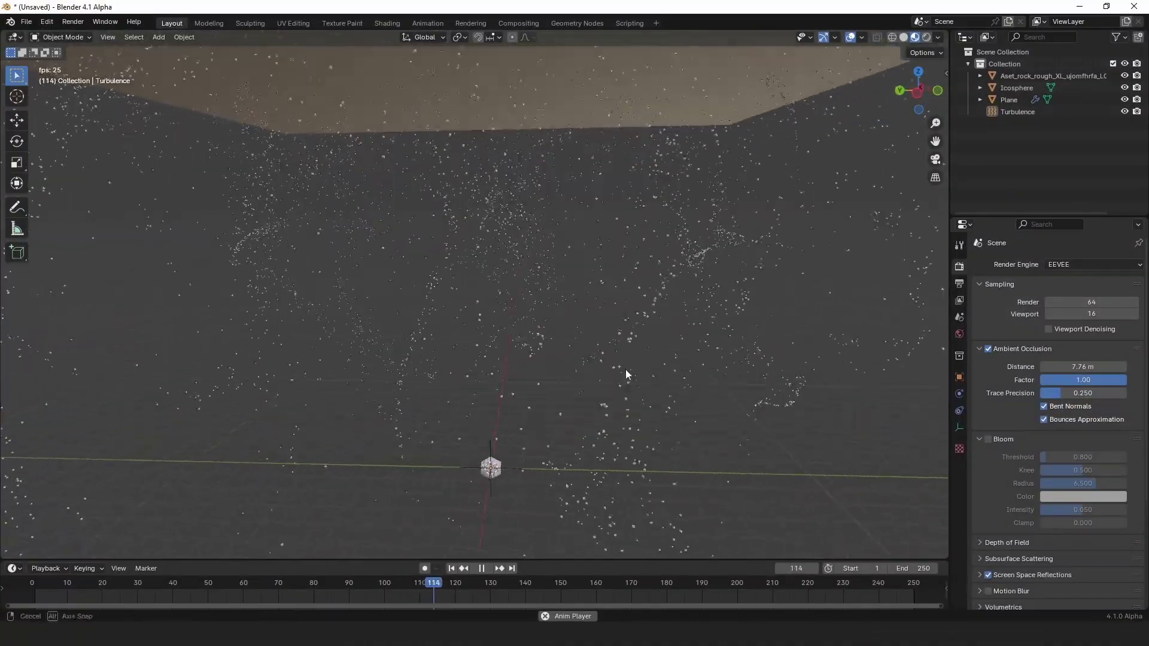
pyautogui.moveTo(631, 369); pyautogui.dragTo(667, 367, button='middle')
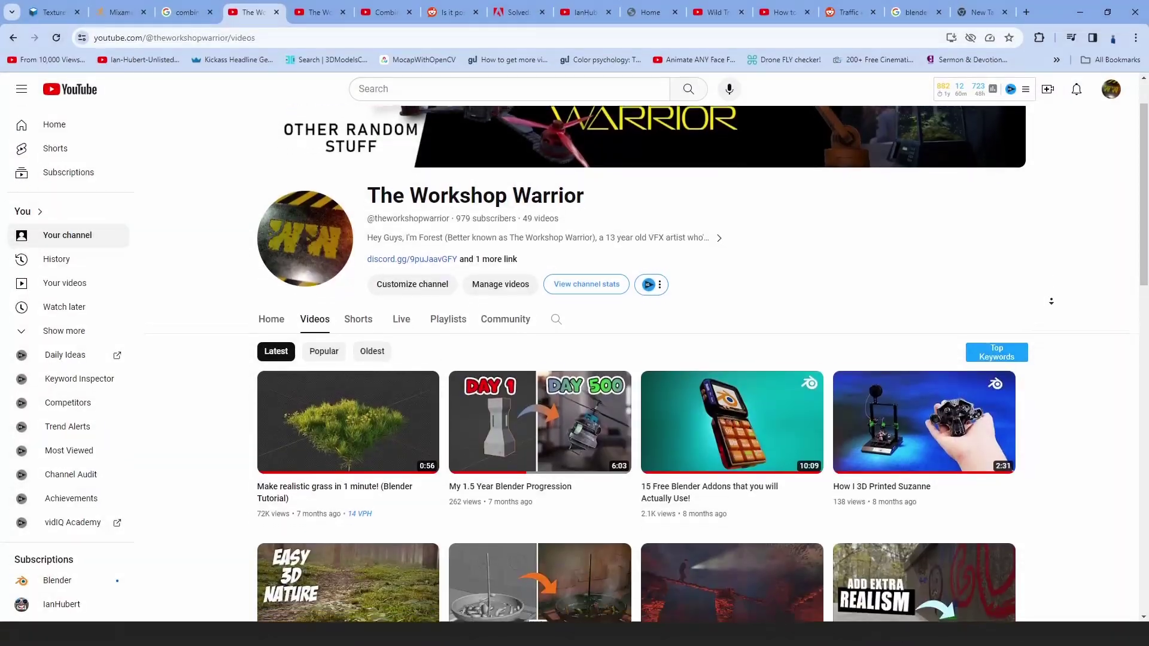
pyautogui.scroll(-3, 1050, 301)
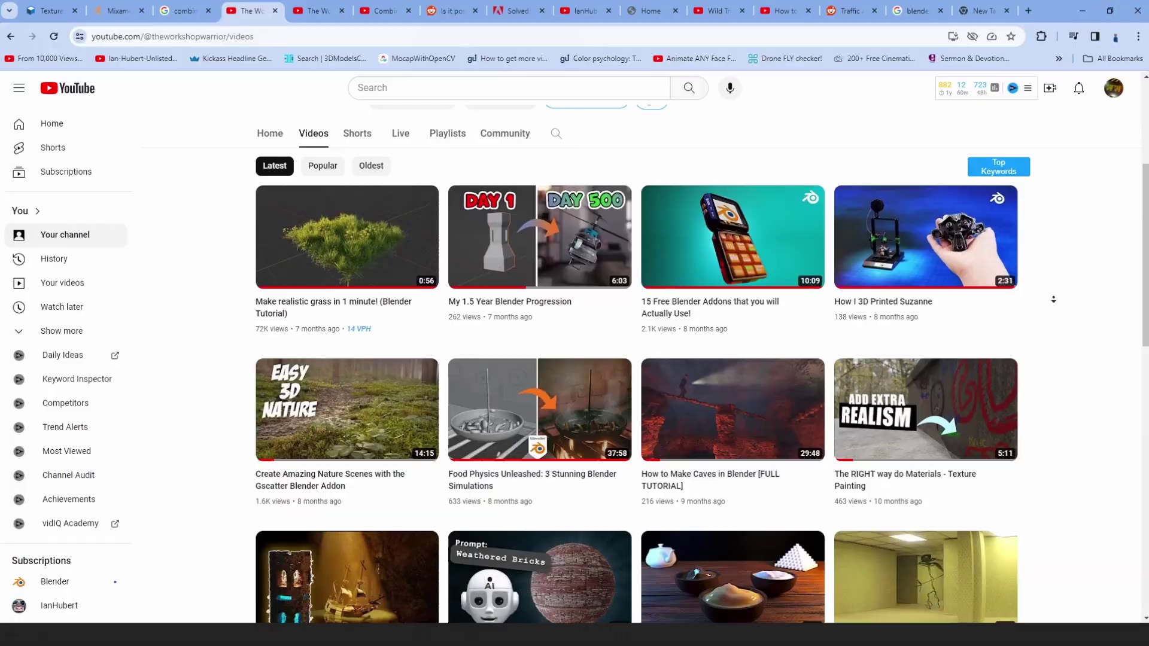
pyautogui.moveTo(400, 323)
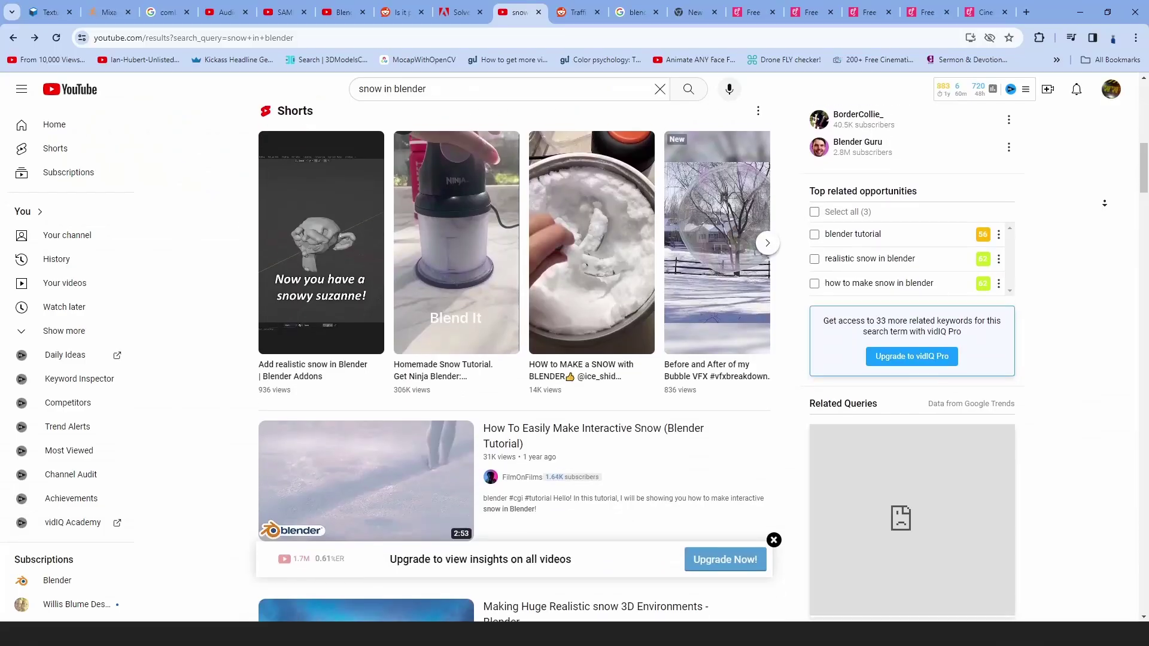
pyautogui.middleClick(1103, 203)
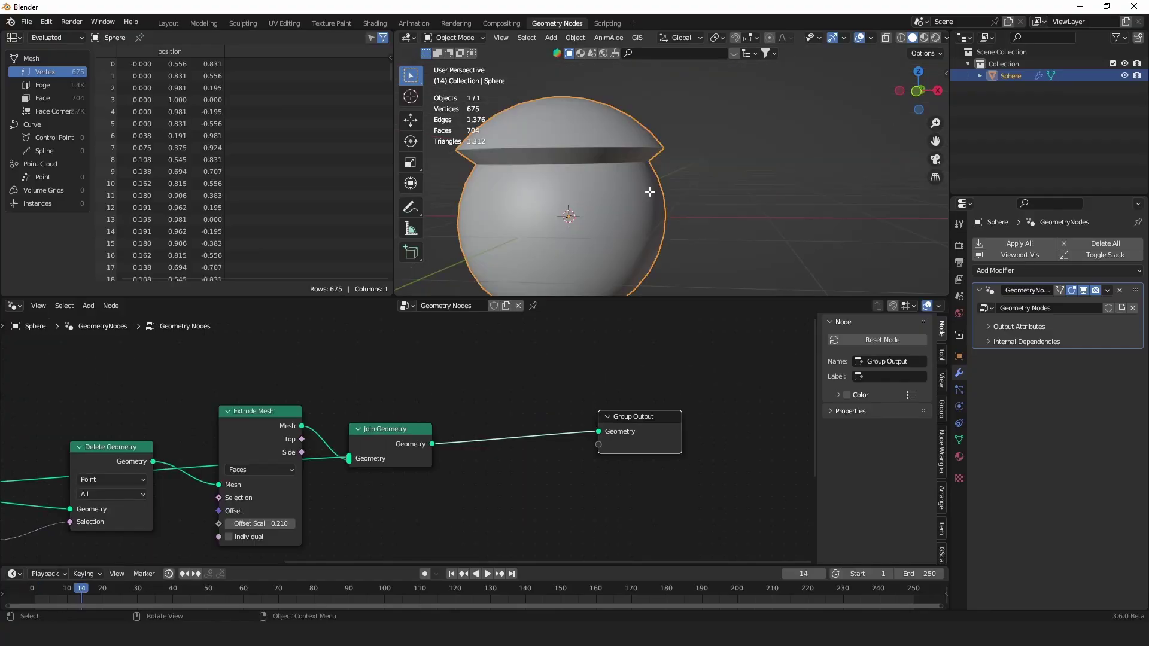
# Duplicate the whole sphere mesh beside the original, rotate the copy about -33° and return to Object Mode.
pyautogui.press('Tab')
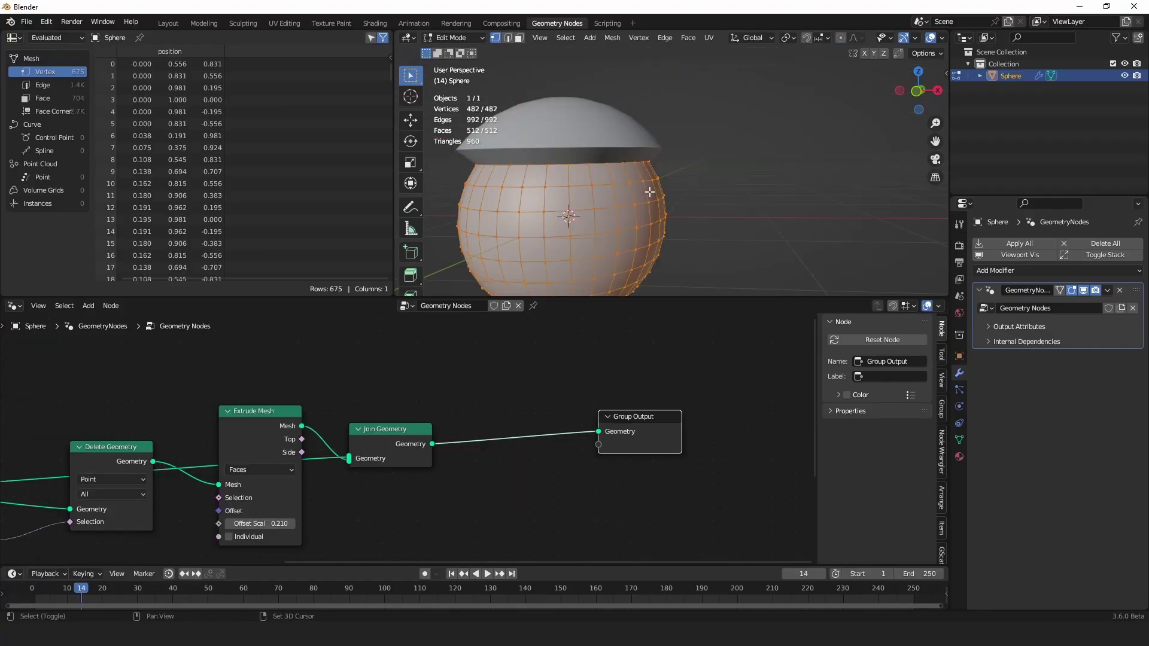
pyautogui.hotkey('shift', 'd')
pyautogui.click(769, 180)
pyautogui.press('r')
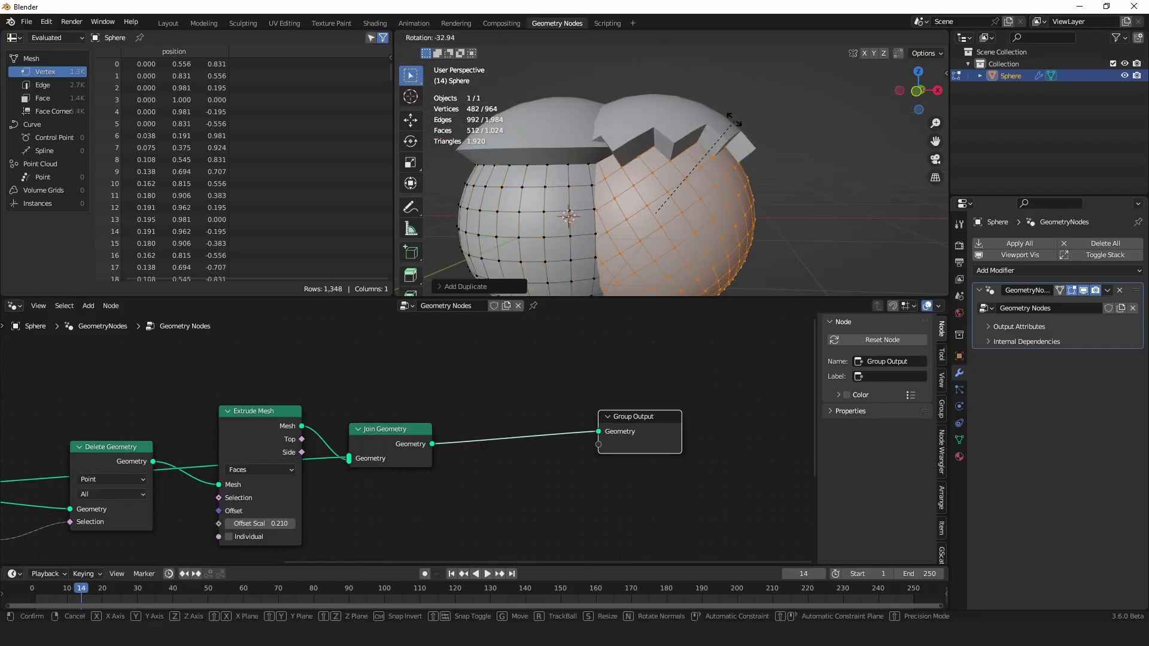
pyautogui.click(731, 117)
pyautogui.press('Tab')
pyautogui.click(897, 37)
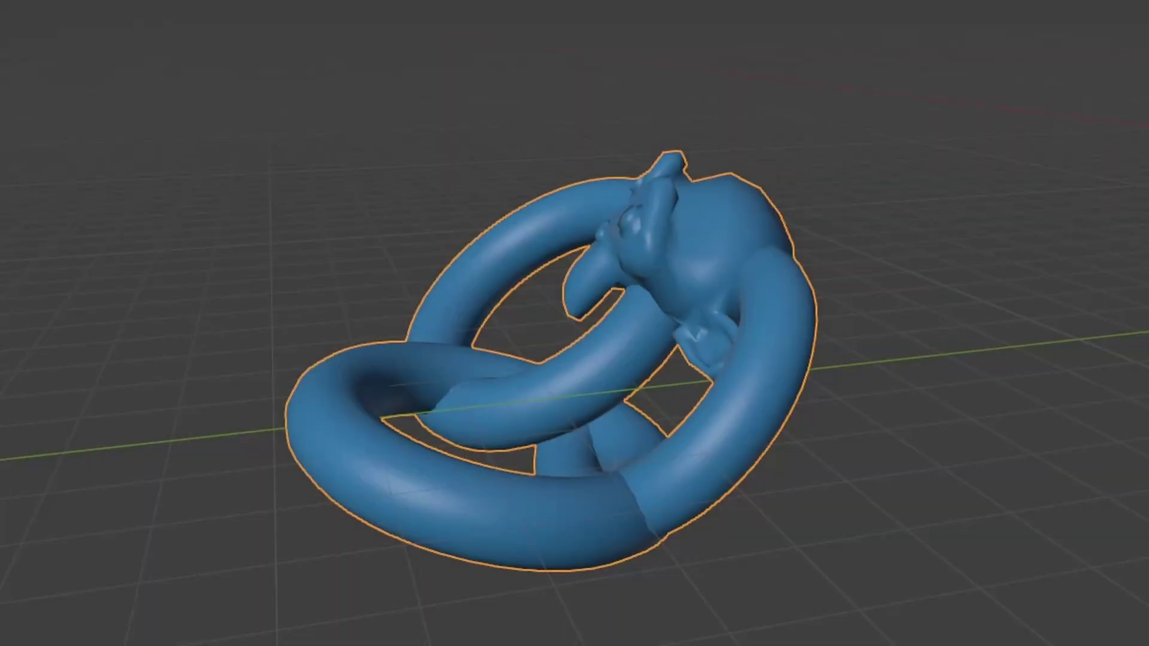
pyautogui.press('Delete')
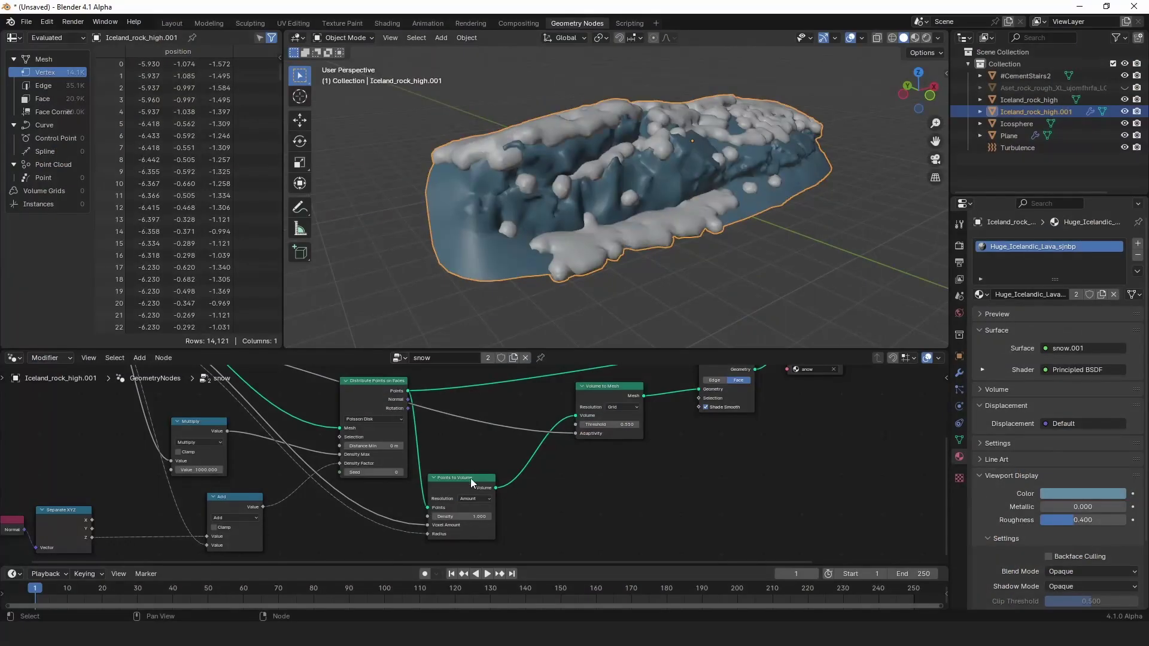
# Preview the outputs of the Points to Volume, Volume to Mesh and Set Shade Smooth nodes one after another.
pyautogui.keyDown('ctrl'); pyautogui.keyDown('shift'); pyautogui.click(453, 480); pyautogui.keyUp('shift'); pyautogui.keyUp('ctrl')
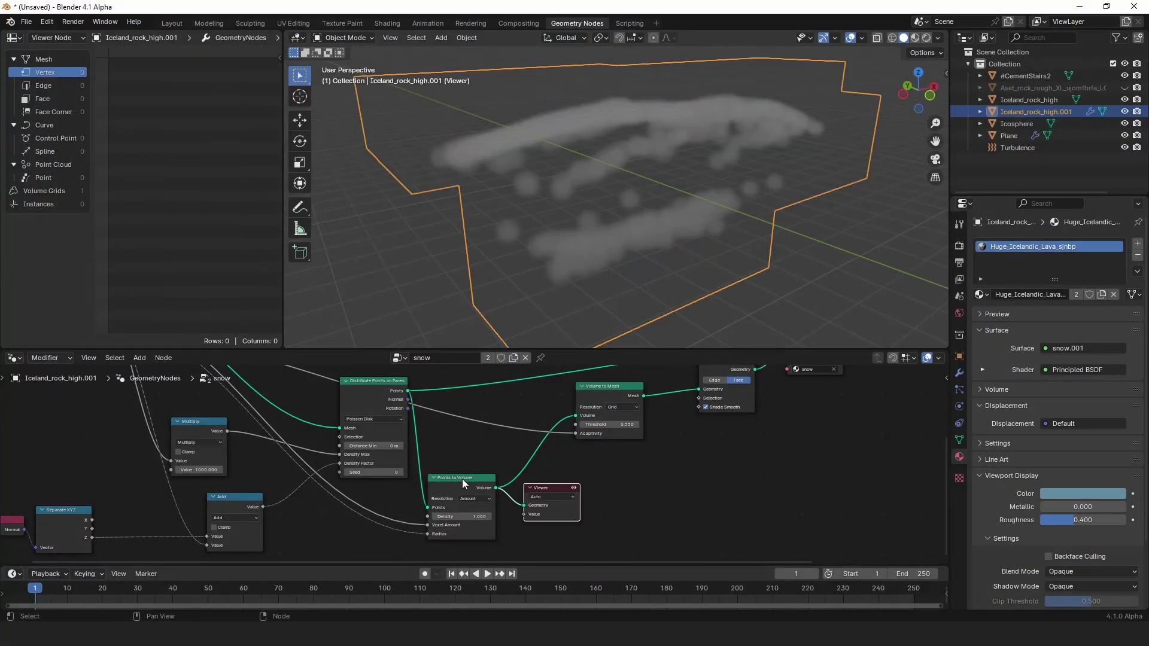
pyautogui.moveTo(591, 462); pyautogui.dragTo(479, 508, button='middle')
pyautogui.keyDown('ctrl'); pyautogui.keyDown('shift'); pyautogui.click(529, 445); pyautogui.keyUp('shift'); pyautogui.keyUp('ctrl')
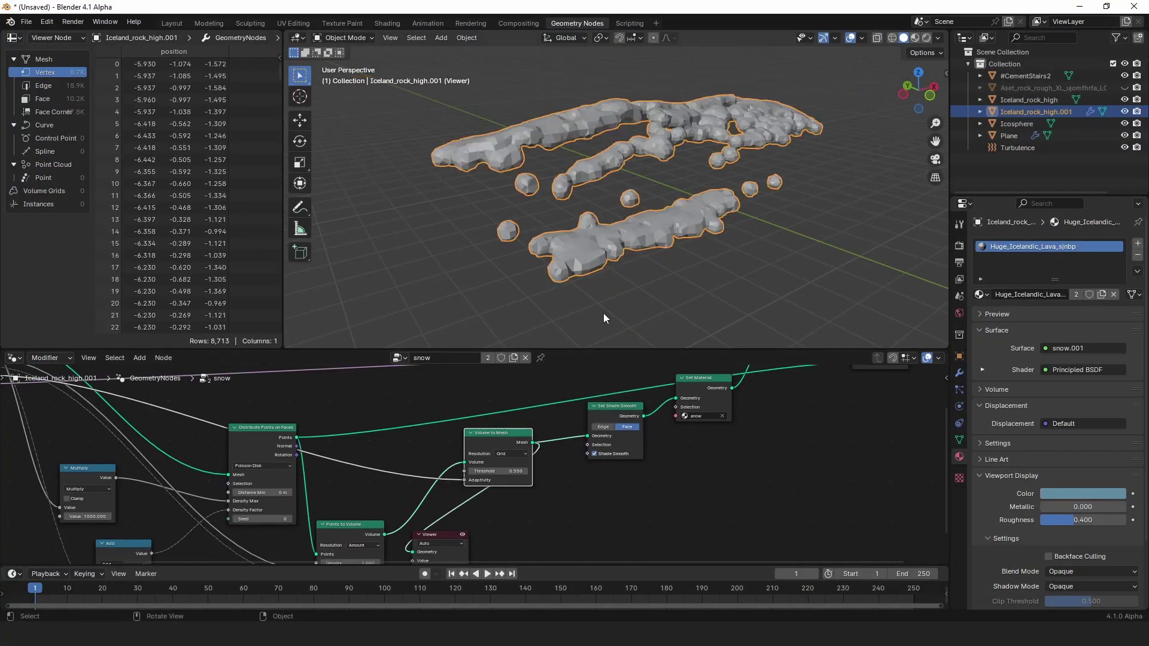
pyautogui.moveTo(604, 311); pyautogui.dragTo(567, 312, button='middle')
pyautogui.keyDown('ctrl'); pyautogui.keyDown('shift'); pyautogui.click(615, 413); pyautogui.keyUp('shift'); pyautogui.keyUp('ctrl')
pyautogui.moveTo(616, 413); pyautogui.dragTo(442, 494, button='middle')
pyautogui.click(914, 38)
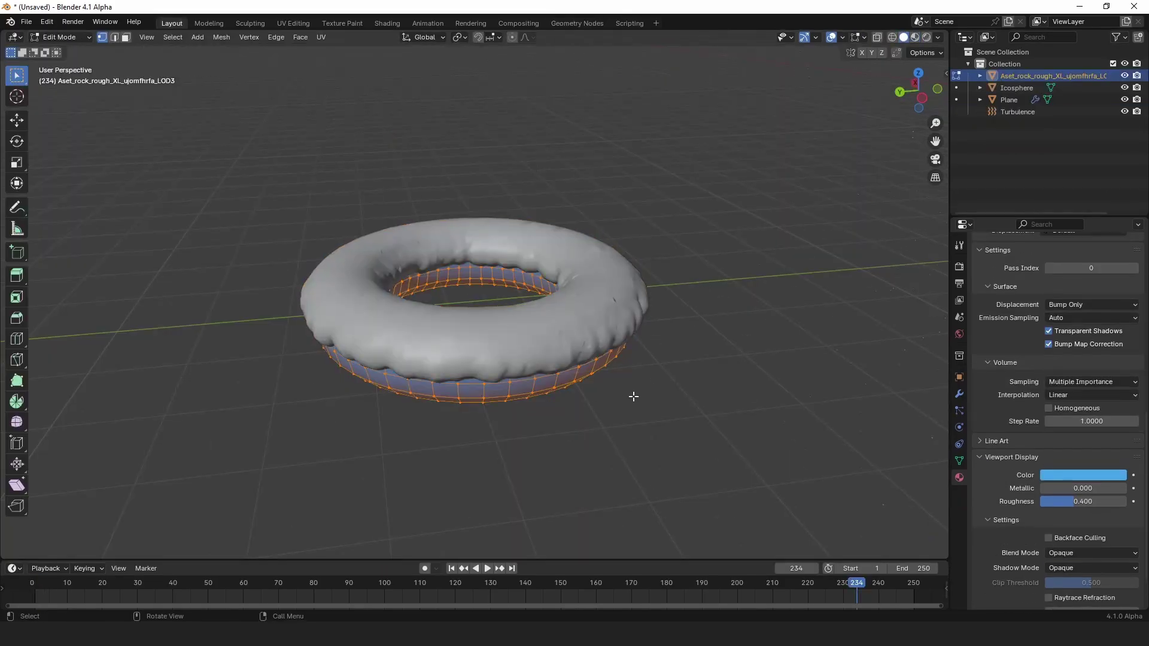
# Rotate the snow-covered ring about -52° in the view and place a duplicate of it beside the original.
pyautogui.press('r')
pyautogui.click(662, 221)
pyautogui.press('g')
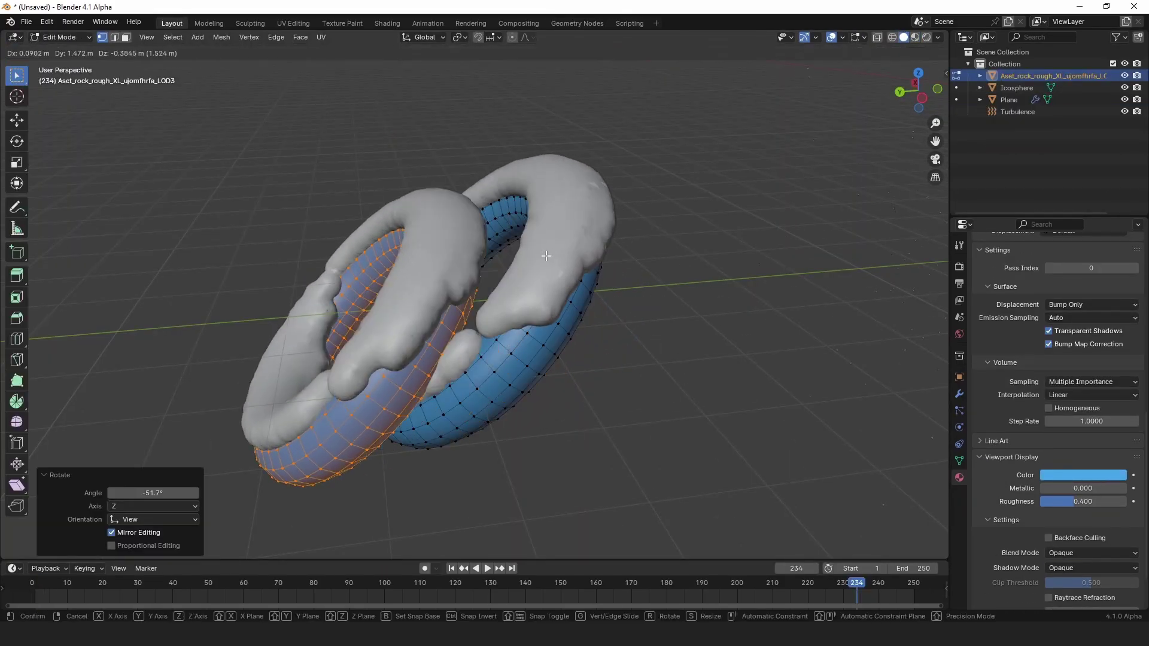
pyautogui.click(546, 256)
# Rotate the duplicate ring until it lies nearly flat, reposition it against the first and enlarge it.
pyautogui.press('r')
pyautogui.click(497, 479)
pyautogui.press('g')
pyautogui.click(469, 474)
pyautogui.moveTo(469, 474); pyautogui.dragTo(517, 482, button='middle')
pyautogui.press('s')
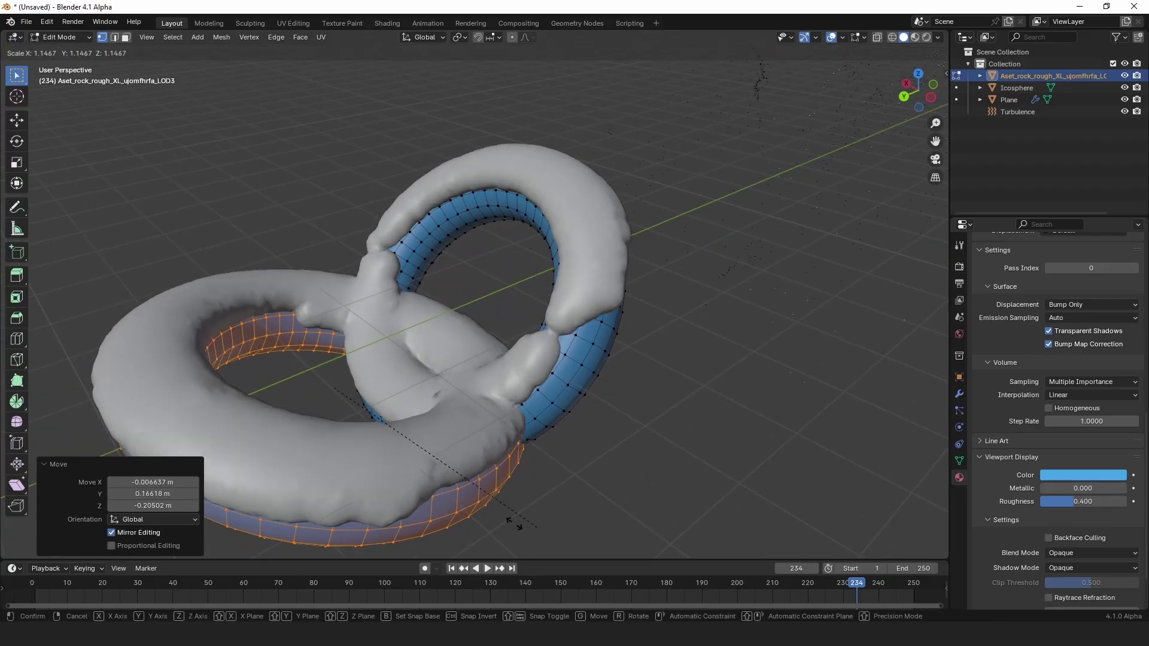
pyautogui.click(528, 522)
# Duplicate the flat ring upward between the two rings and rotate the new copy about -51° in the view.
pyautogui.hotkey('shift', 'd')
pyautogui.click(571, 458)
pyautogui.press('r')
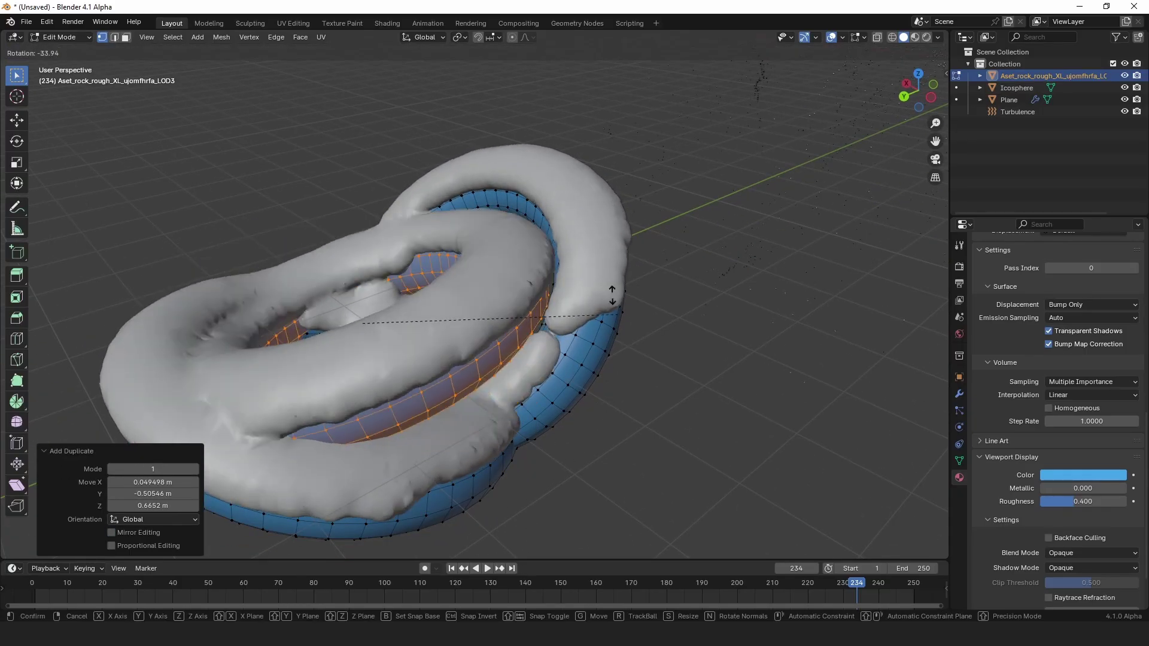
pyautogui.click(589, 239)
# Rotate the third ring about 107° from a new viewing angle and shift it against the other rings.
pyautogui.moveTo(589, 239); pyautogui.dragTo(742, 287, button='middle')
pyautogui.press('r')
pyautogui.click(486, 549)
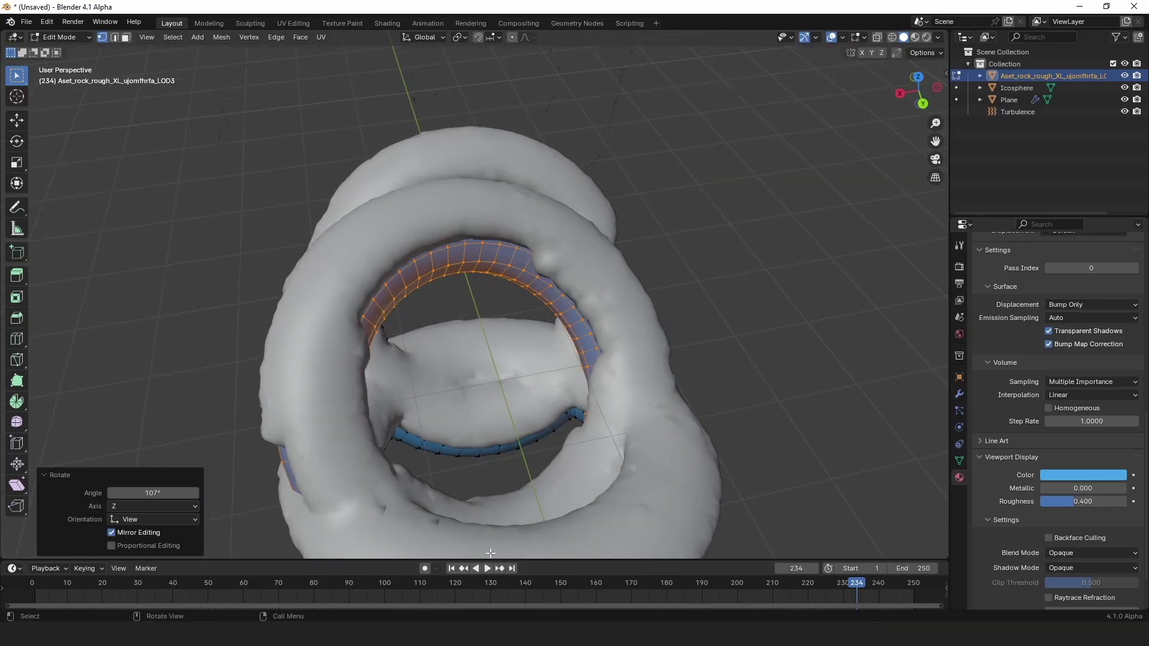
pyautogui.press('g')
pyautogui.click(285, 518)
pyautogui.moveTo(377, 421); pyautogui.dragTo(344, 383, button='middle')
pyautogui.hotkey('shift', 'a')
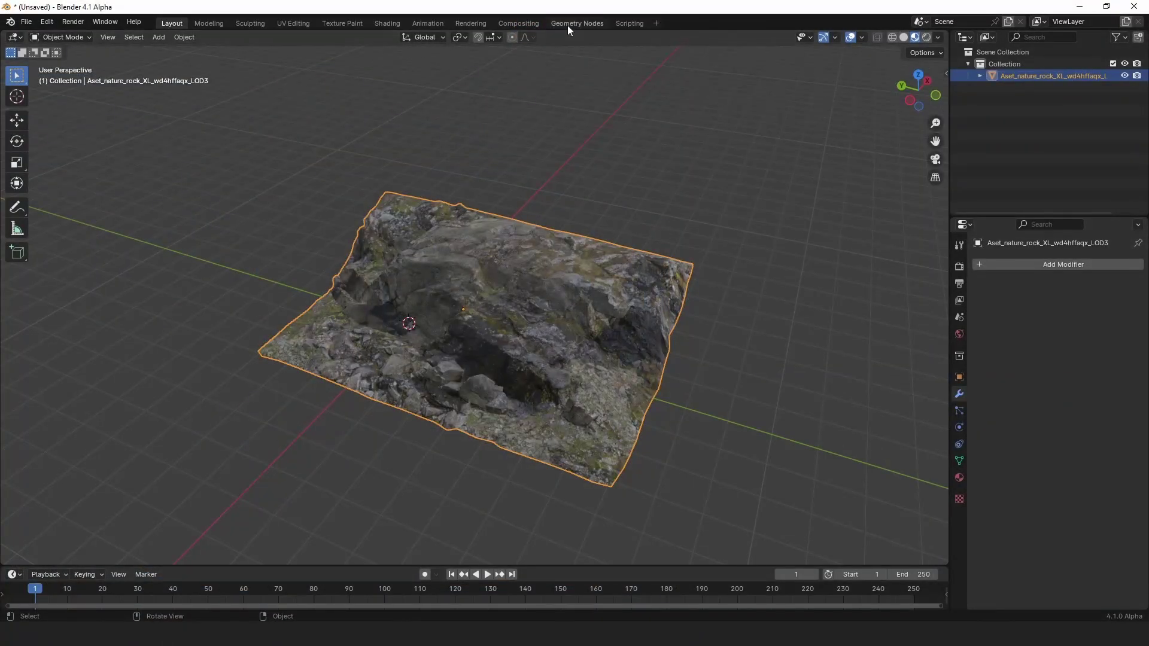
# Create a geometry node tree on the rock in the Geometry Nodes workspace and name it "snow".
pyautogui.click(576, 22)
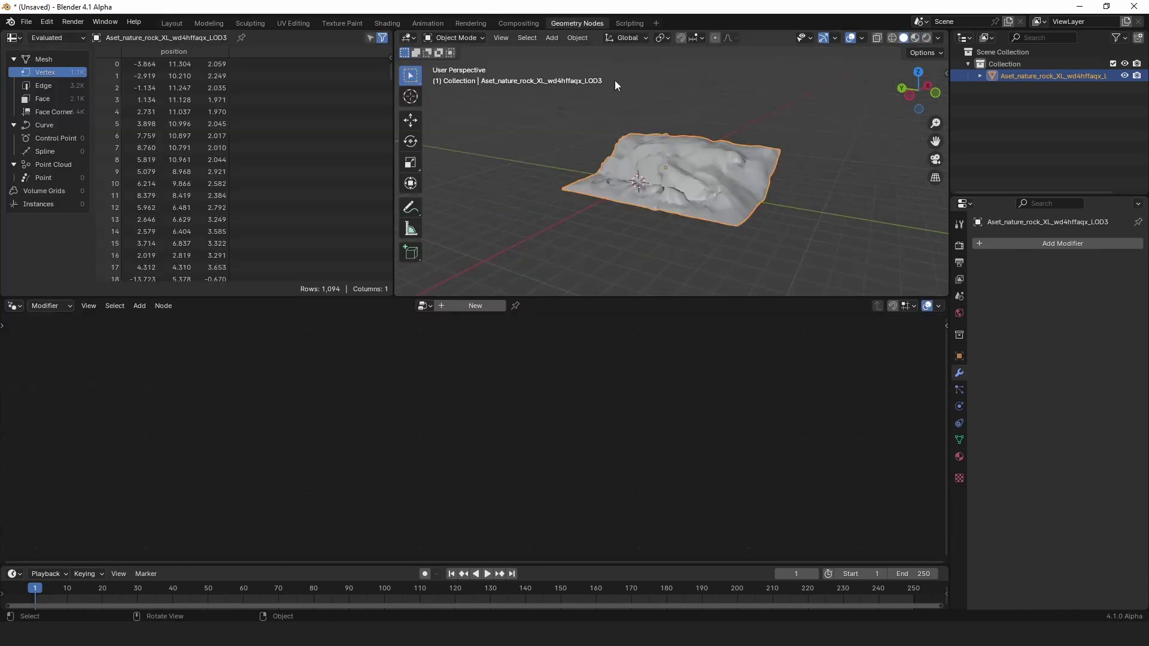
pyautogui.click(461, 304)
pyautogui.click(462, 303)
pyautogui.write('snow')
# Insert a Distribute Points on Faces node between Group Input and Group Output and set it to Poisson Disk.
pyautogui.hotkey('shift', 'a')
pyautogui.write('di')
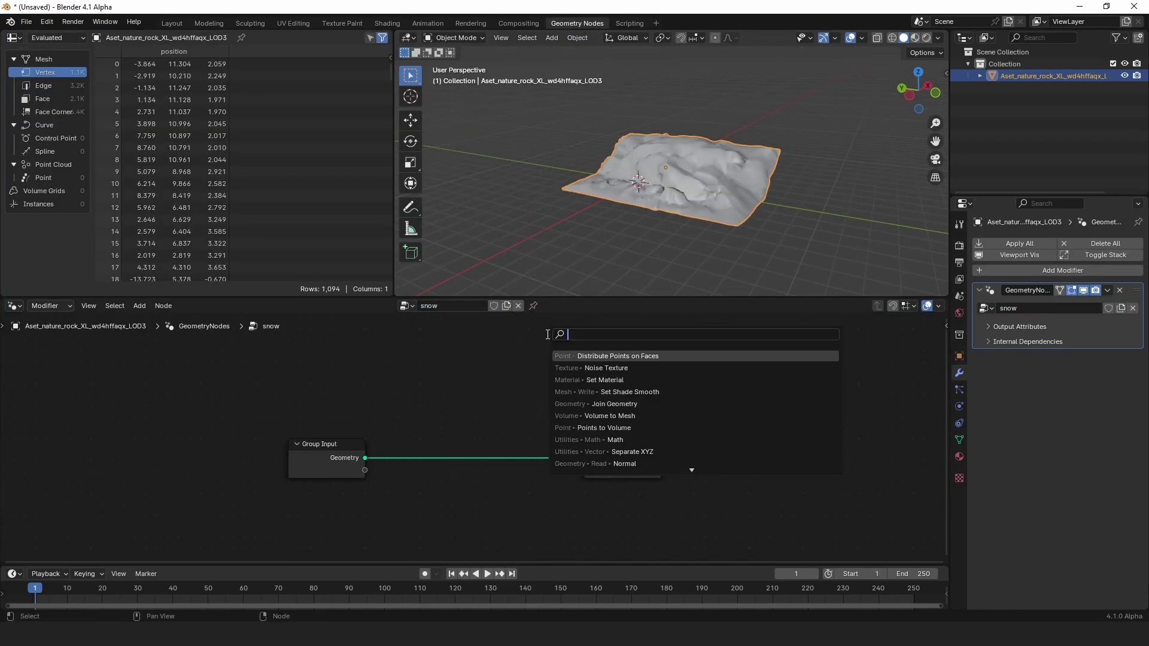
pyautogui.write('st')
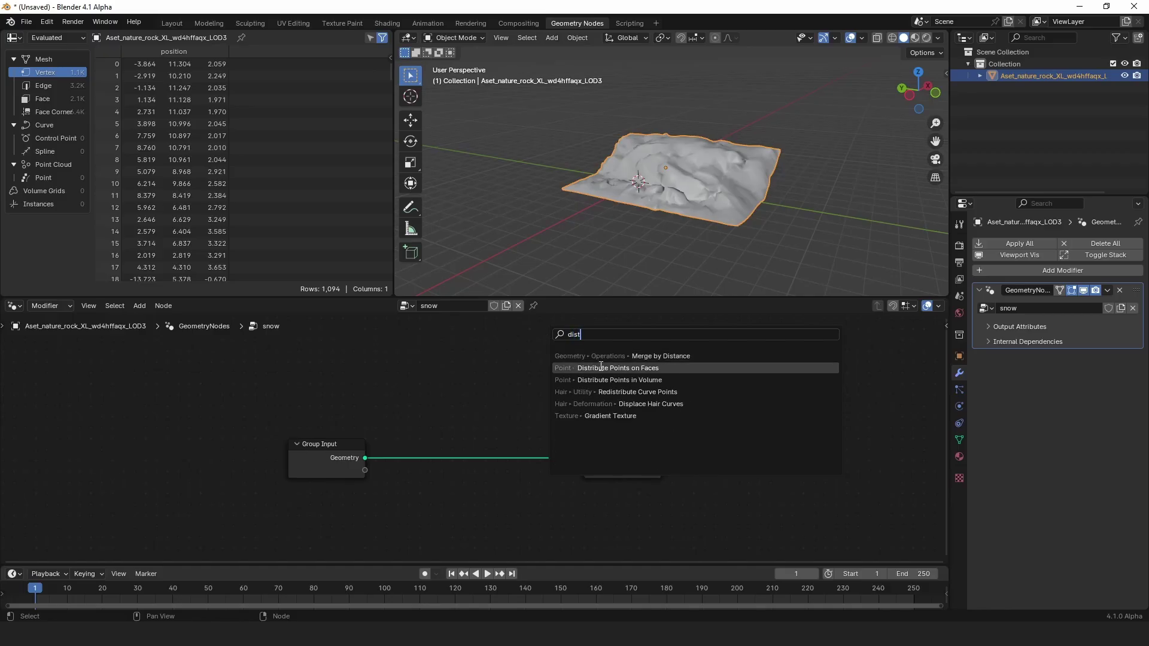
pyautogui.click(600, 378)
pyautogui.click(471, 458)
pyautogui.moveTo(470, 457); pyautogui.dragTo(473, 403, button='middle')
pyautogui.click(518, 472)
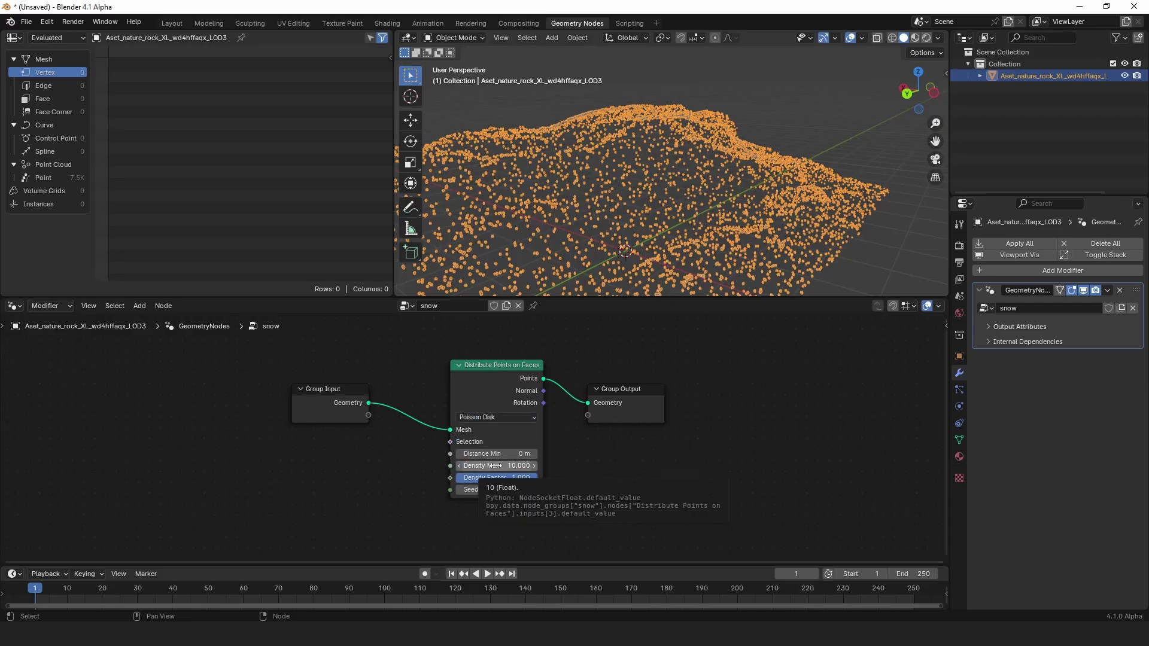
# Set the Density Max of the Distribute Points on Faces node to 100.
pyautogui.click(494, 465)
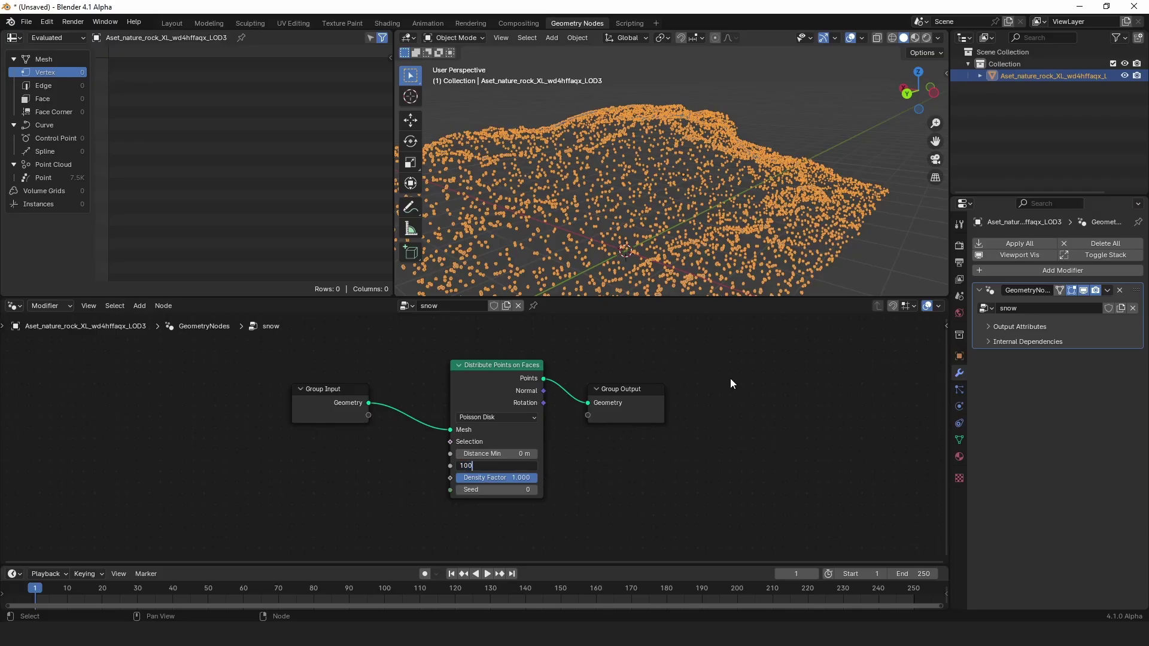
pyautogui.press('Return')
pyautogui.moveTo(634, 197); pyautogui.dragTo(737, 173, button='middle')
pyautogui.scroll(-4, 589, 231)
pyautogui.press('Tab')
pyautogui.press('a')
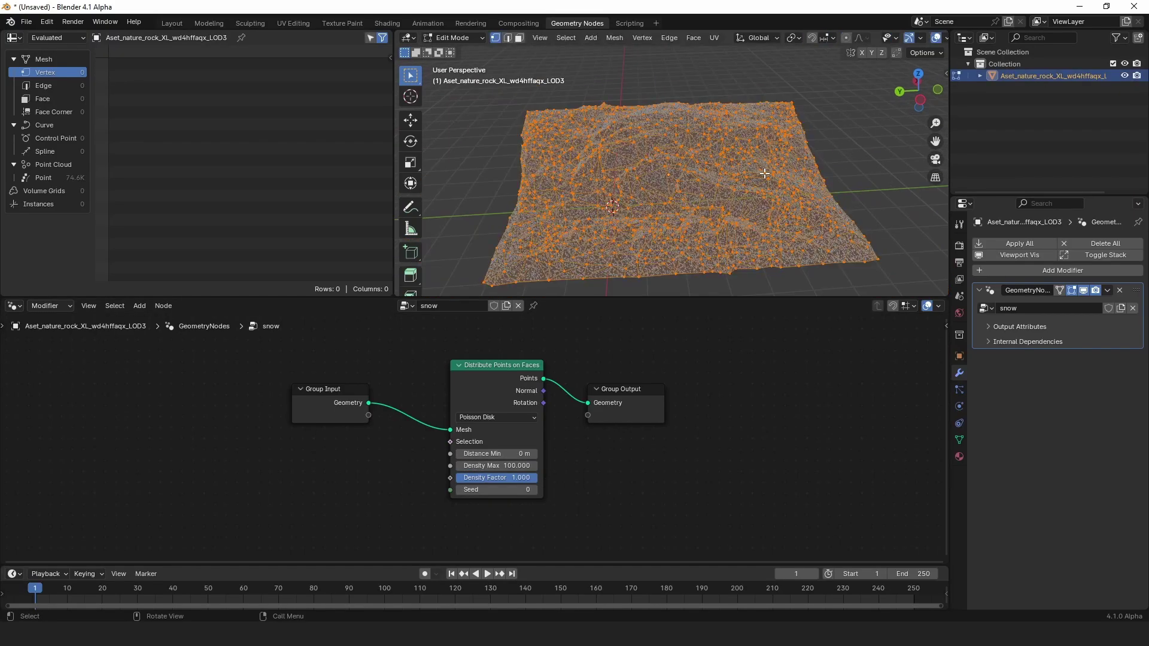
pyautogui.press('s')
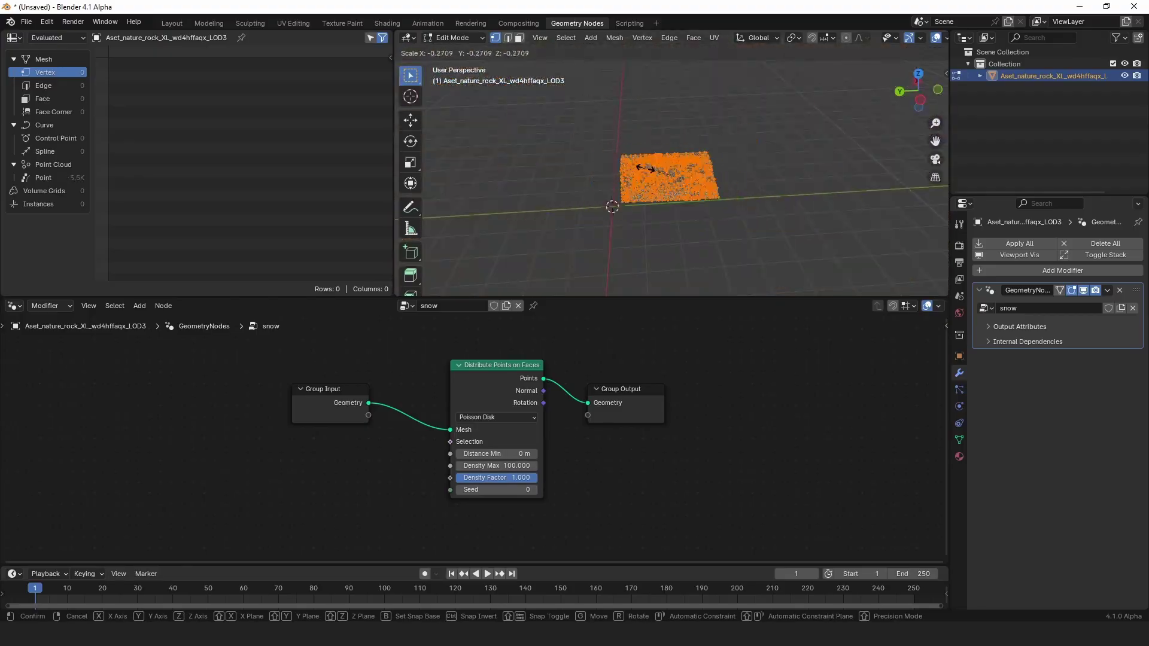
pyautogui.rightClick(690, 176)
pyautogui.moveTo(690, 175); pyautogui.dragTo(769, 210, button='middle')
pyautogui.press('Tab')
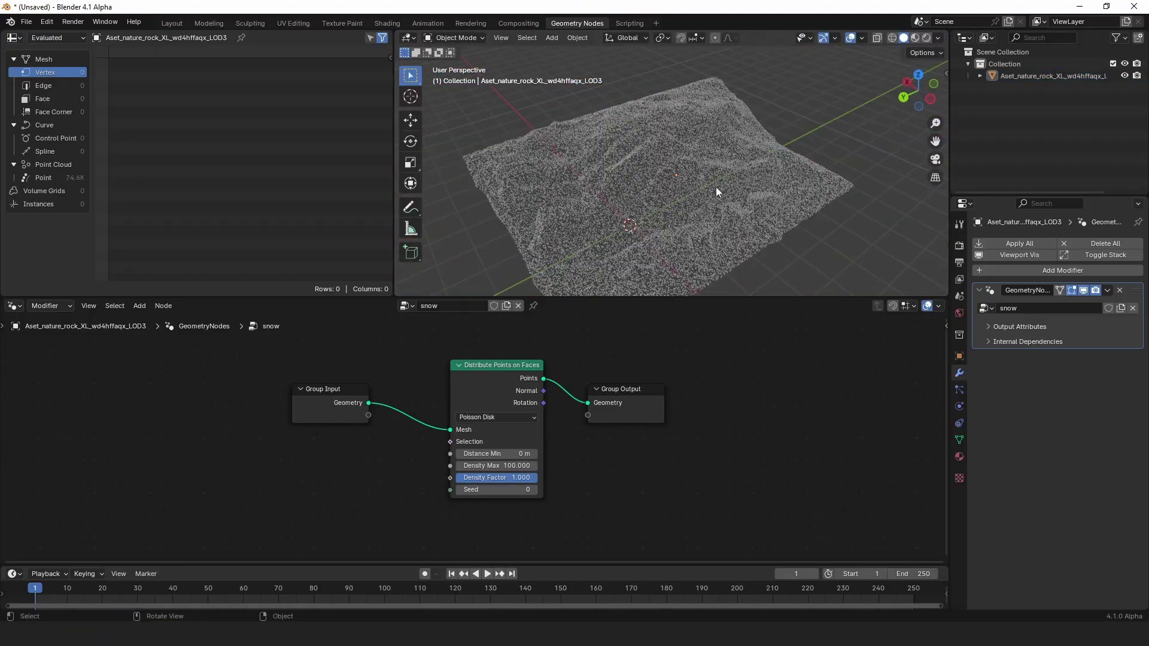
pyautogui.click(715, 186)
pyautogui.click(854, 210)
pyautogui.moveTo(854, 210); pyautogui.dragTo(767, 193, button='middle')
# Spread the Group Input and Group Output nodes apart and add a Normal node below the Group Input.
pyautogui.moveTo(639, 412); pyautogui.dragTo(748, 412)
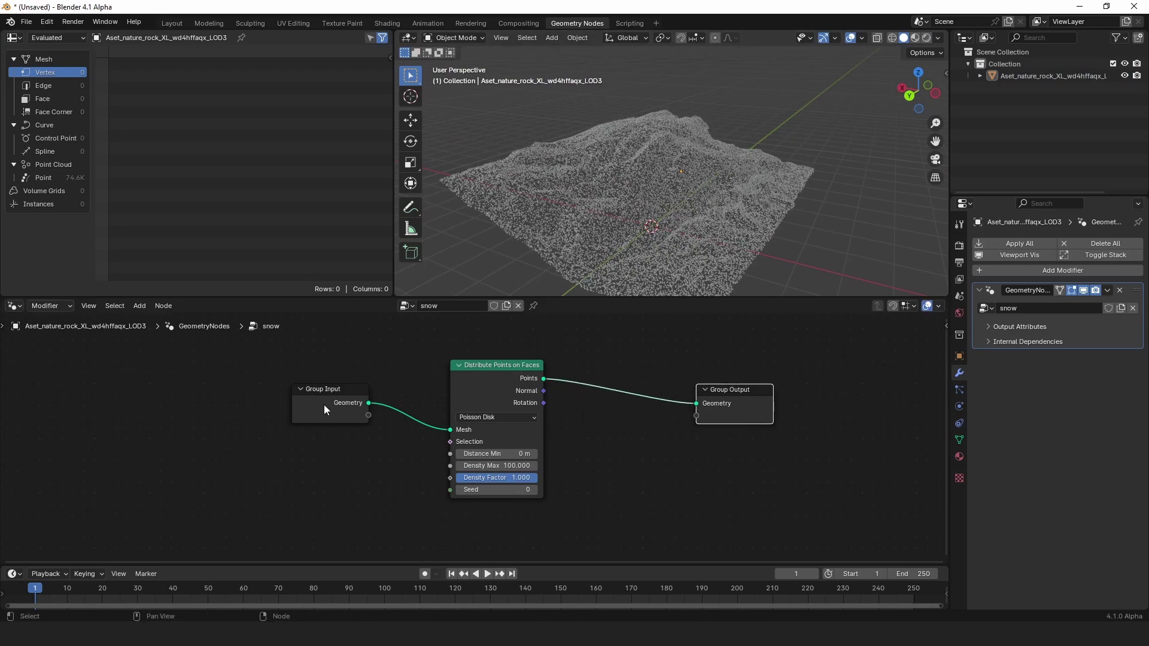
pyautogui.hotkey('shift', 'a')
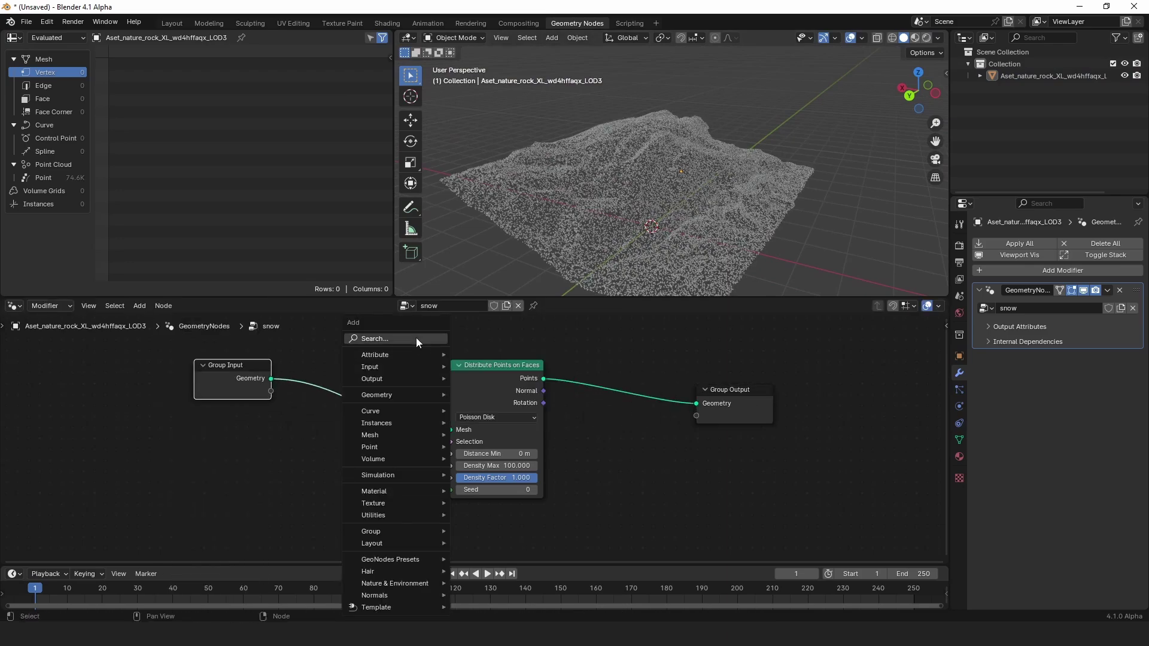
pyautogui.write('norm')
pyautogui.press('Return')
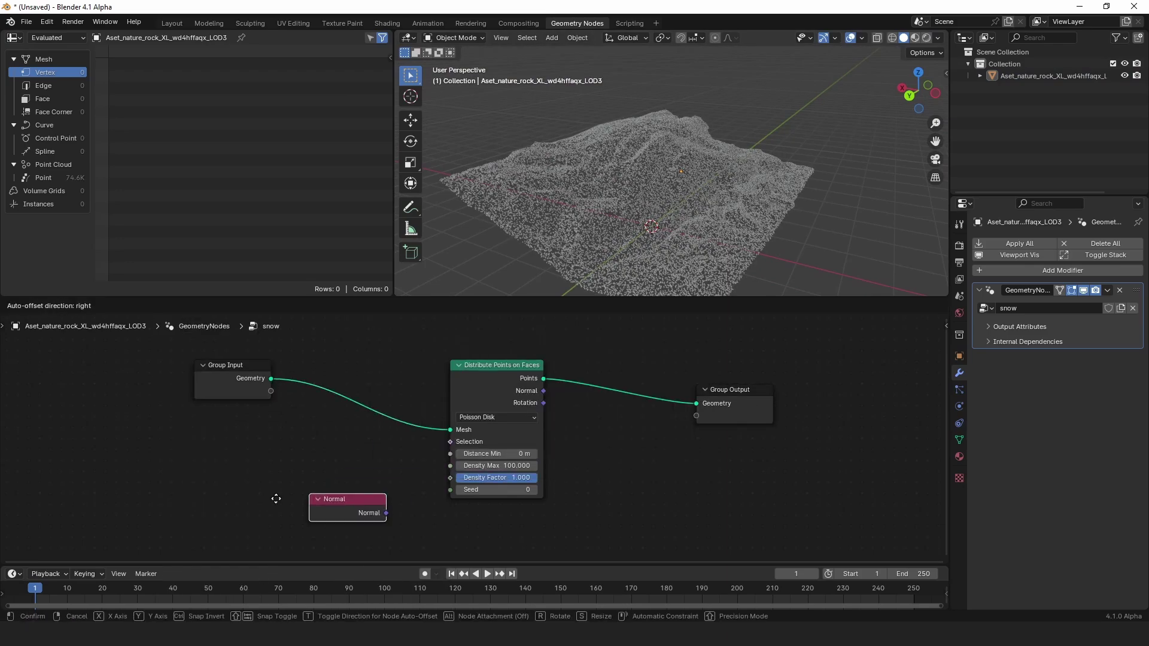
pyautogui.click(145, 491)
pyautogui.moveTo(253, 483); pyautogui.dragTo(360, 441, button='middle')
pyautogui.moveTo(339, 344); pyautogui.dragTo(268, 344)
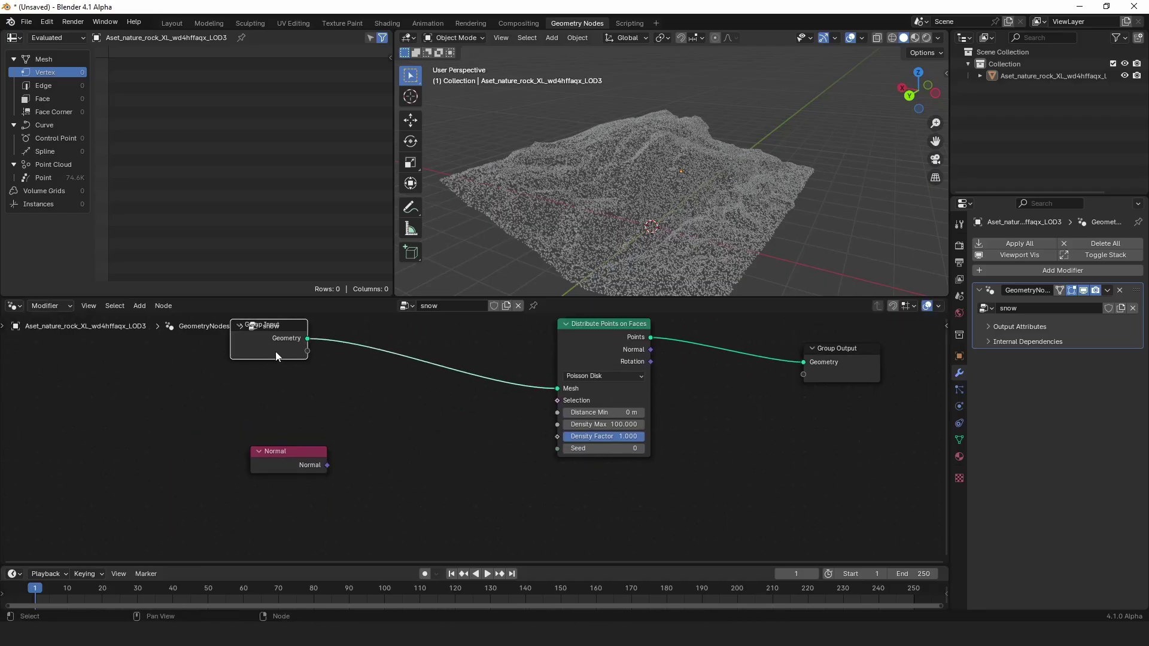
pyautogui.moveTo(284, 464); pyautogui.dragTo(234, 476)
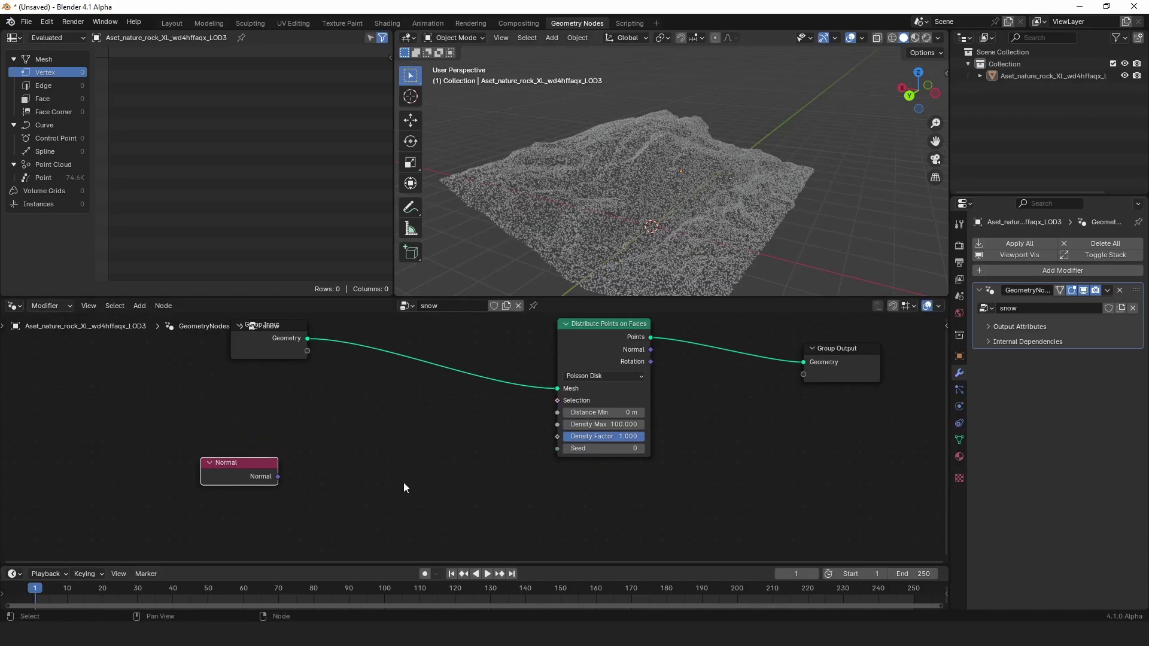
# Add a Separate XYZ node fed by the Normal node, and position both nodes clear of the Distribute Points on Faces node.
pyautogui.hotkey('shift', 'a')
pyautogui.click(323, 340)
pyautogui.write('s')
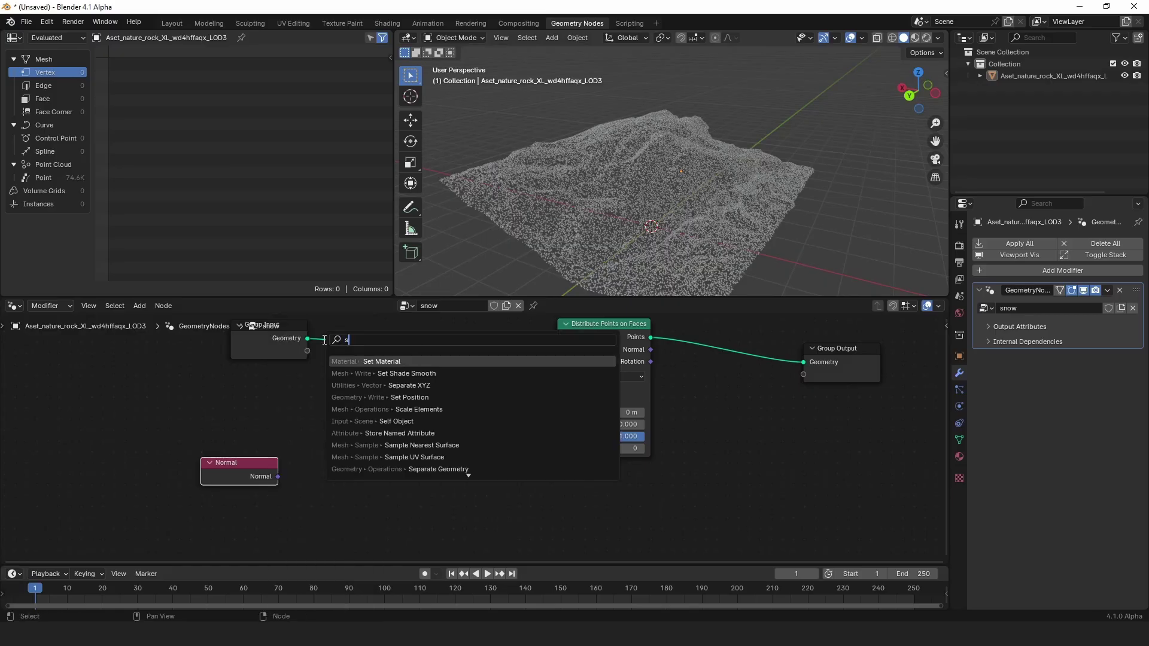
pyautogui.write('ep')
pyautogui.click(409, 361)
pyautogui.click(324, 432)
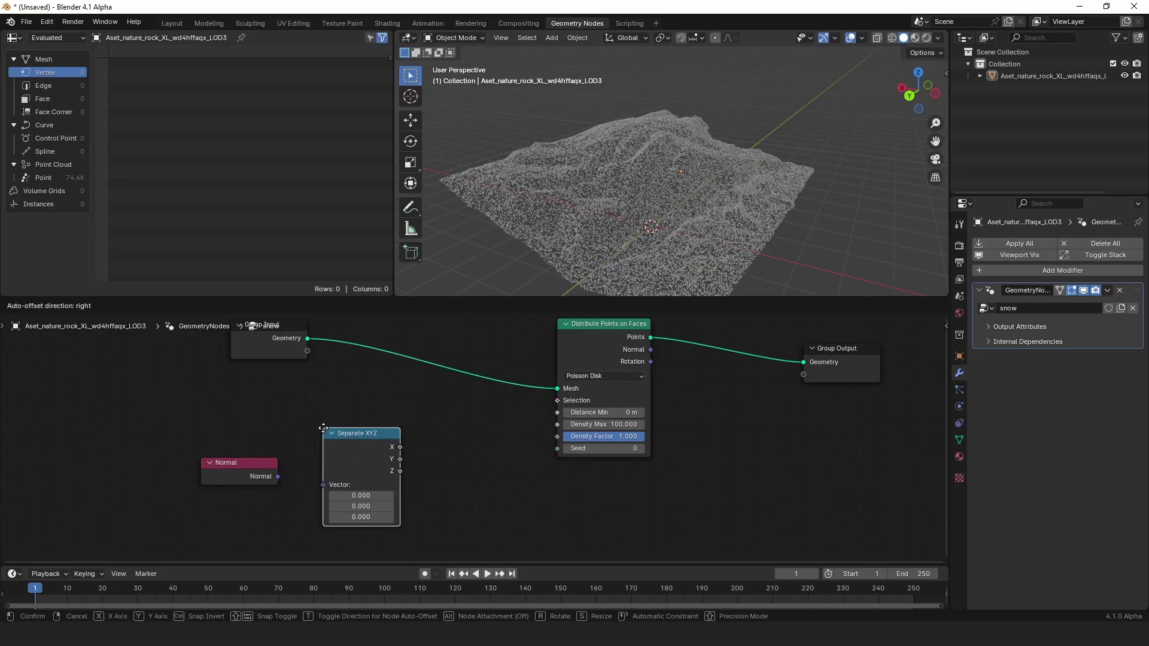
pyautogui.moveTo(274, 476); pyautogui.dragTo(325, 483)
pyautogui.moveTo(349, 460); pyautogui.dragTo(307, 481)
pyautogui.moveTo(314, 518); pyautogui.dragTo(295, 515, button='middle')
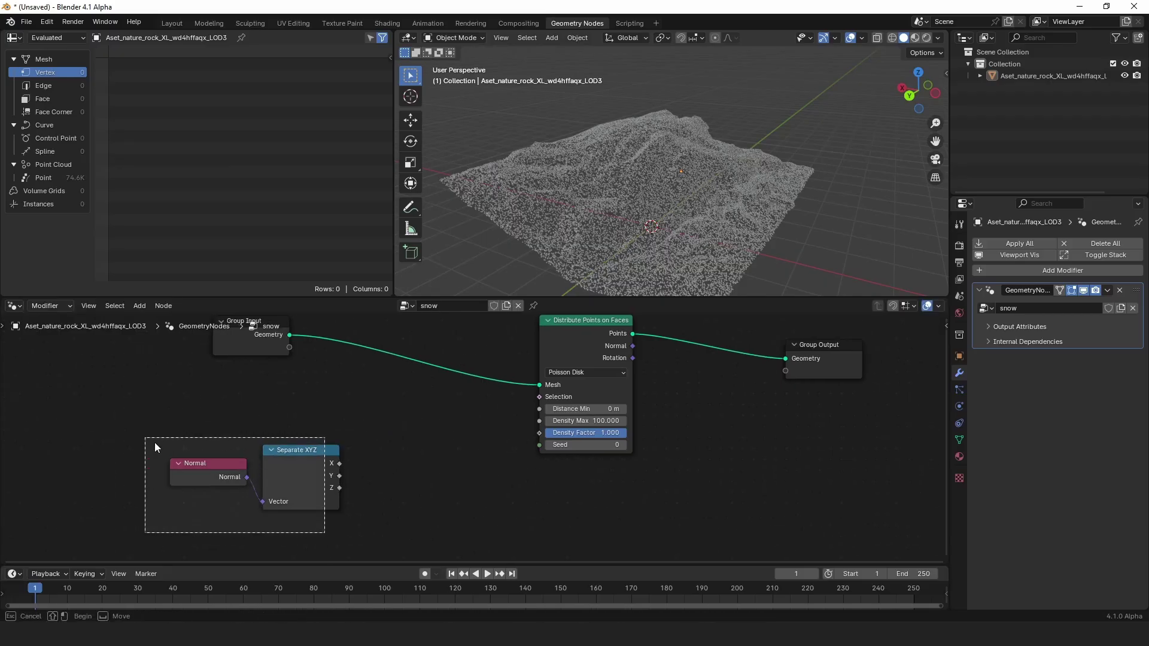
pyautogui.moveTo(282, 487); pyautogui.dragTo(218, 487)
# Connect the Z output of Separate XYZ to the Density Factor of Distribute Points on Faces.
pyautogui.click(336, 489)
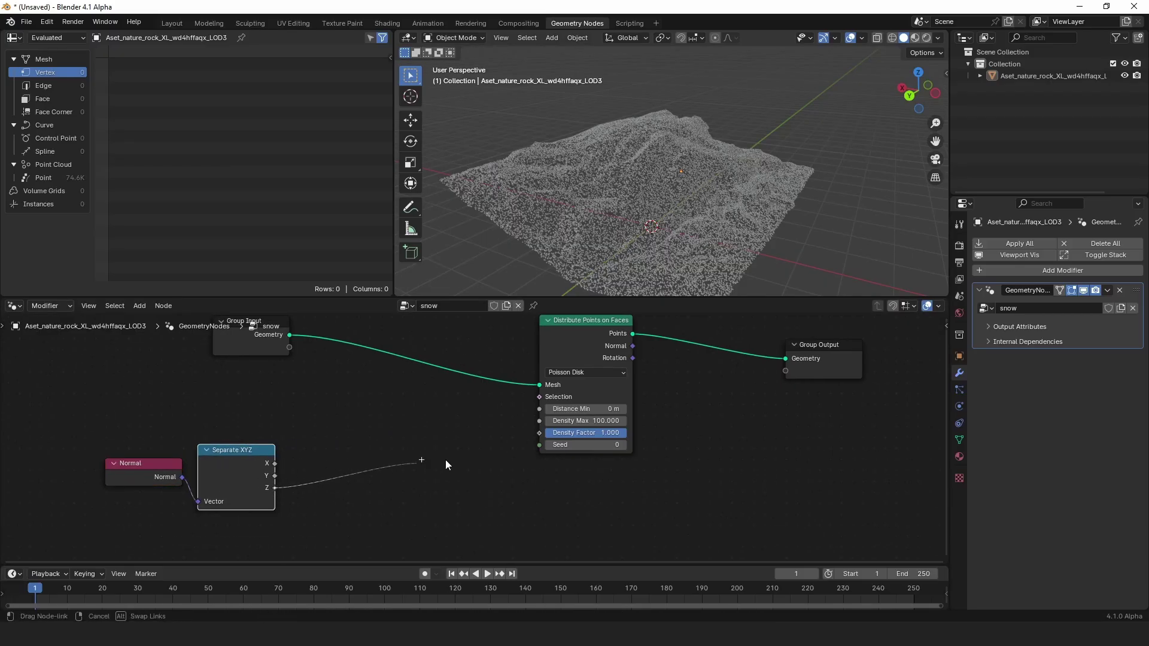
pyautogui.moveTo(545, 430); pyautogui.dragTo(544, 429)
pyautogui.moveTo(599, 232); pyautogui.dragTo(557, 209, button='middle')
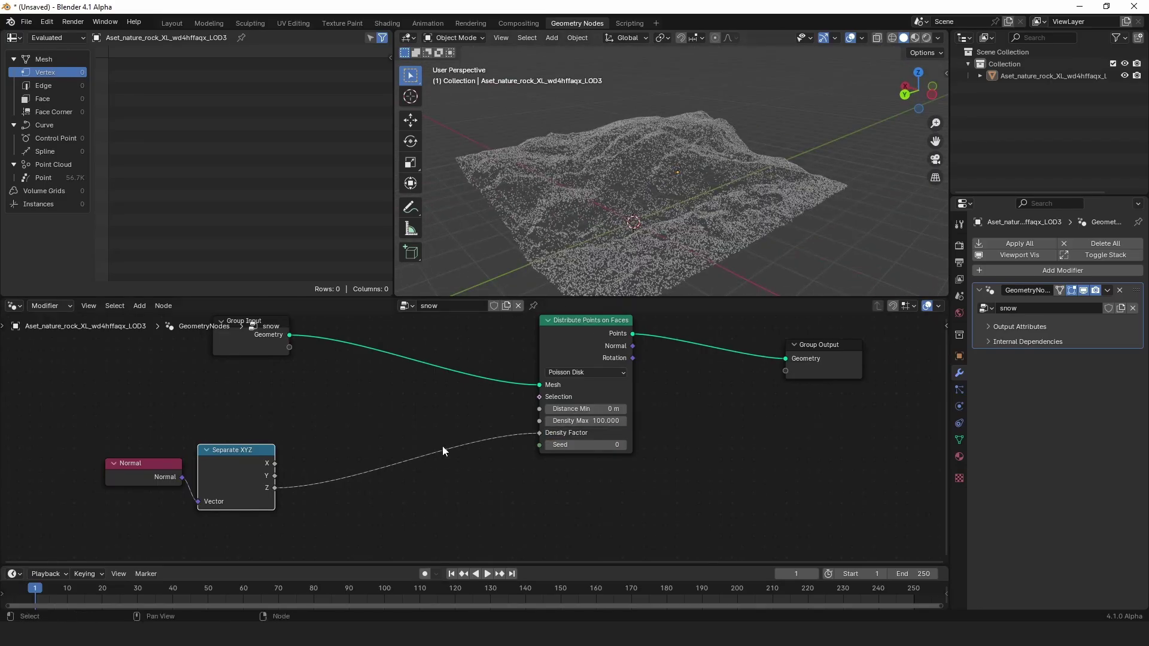
# Insert a Math node set to Add on the link between Separate XYZ's Z output and the Density Factor.
pyautogui.hotkey('shift', 'a')
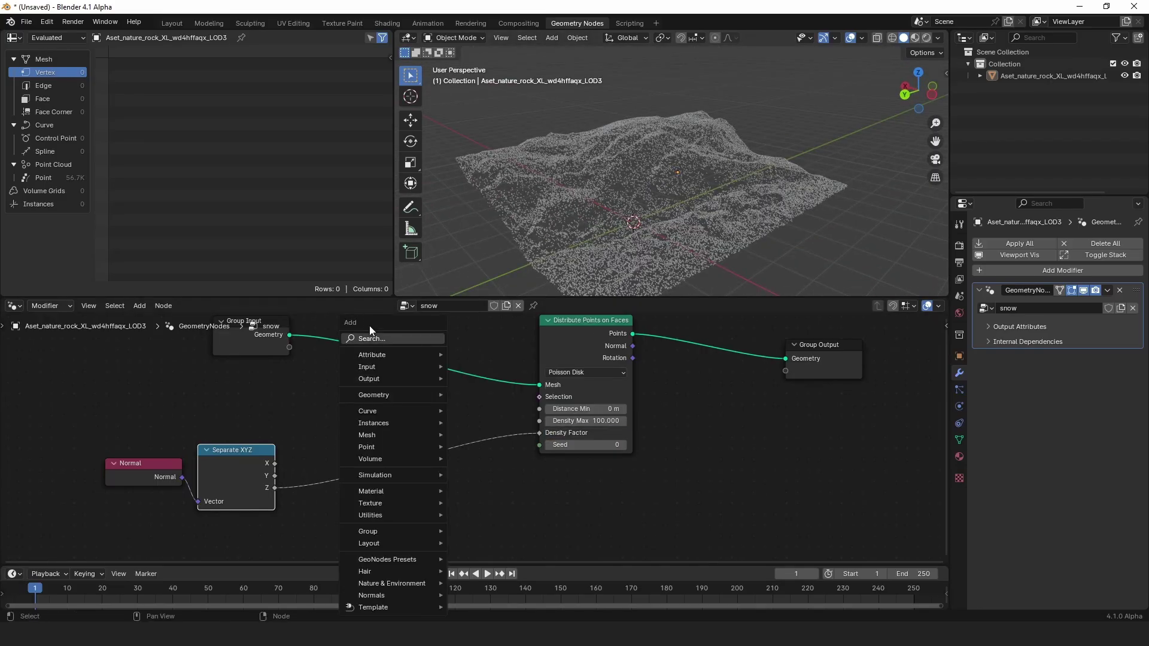
pyautogui.click(373, 334)
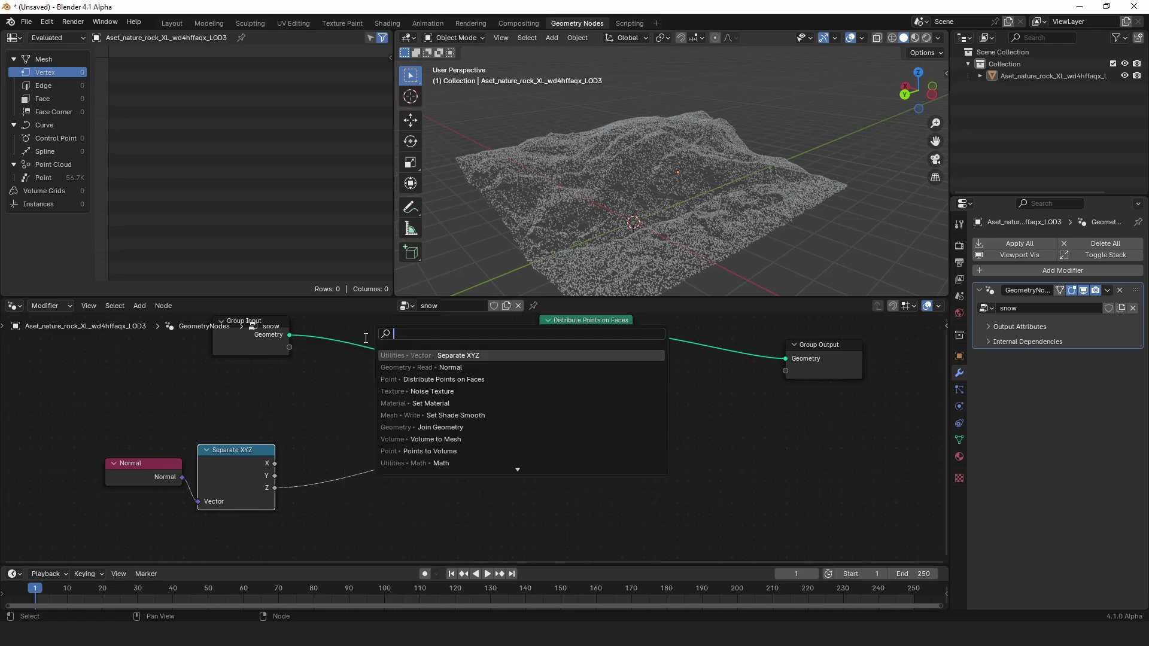
pyautogui.write('m')
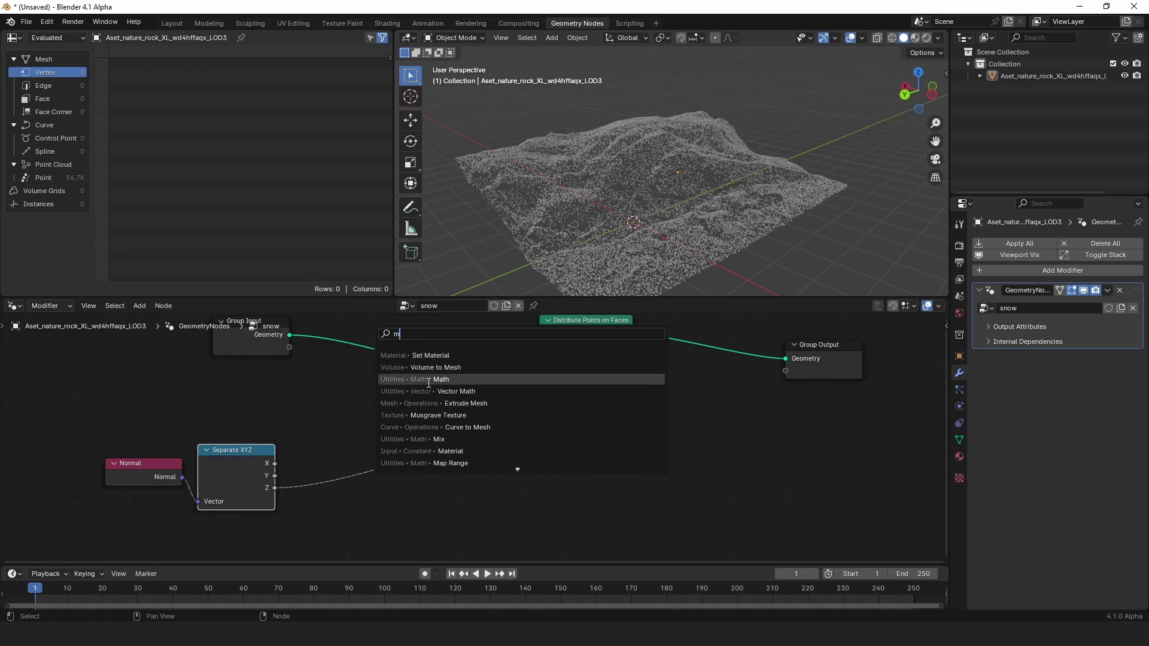
pyautogui.click(429, 379)
pyautogui.click(412, 501)
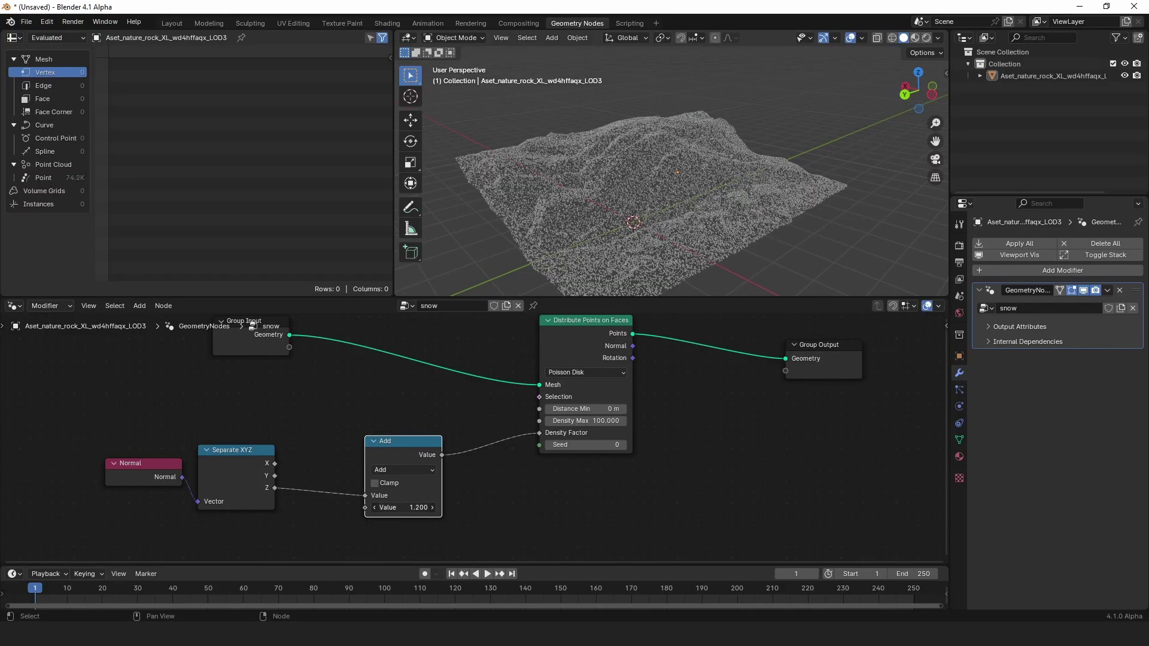
# Set the second value of the Add node to -0.9 to restrict points to upward-facing surfaces.
pyautogui.moveTo(404, 508); pyautogui.dragTo(368, 507)
pyautogui.moveTo(583, 192); pyautogui.dragTo(620, 178, button='middle')
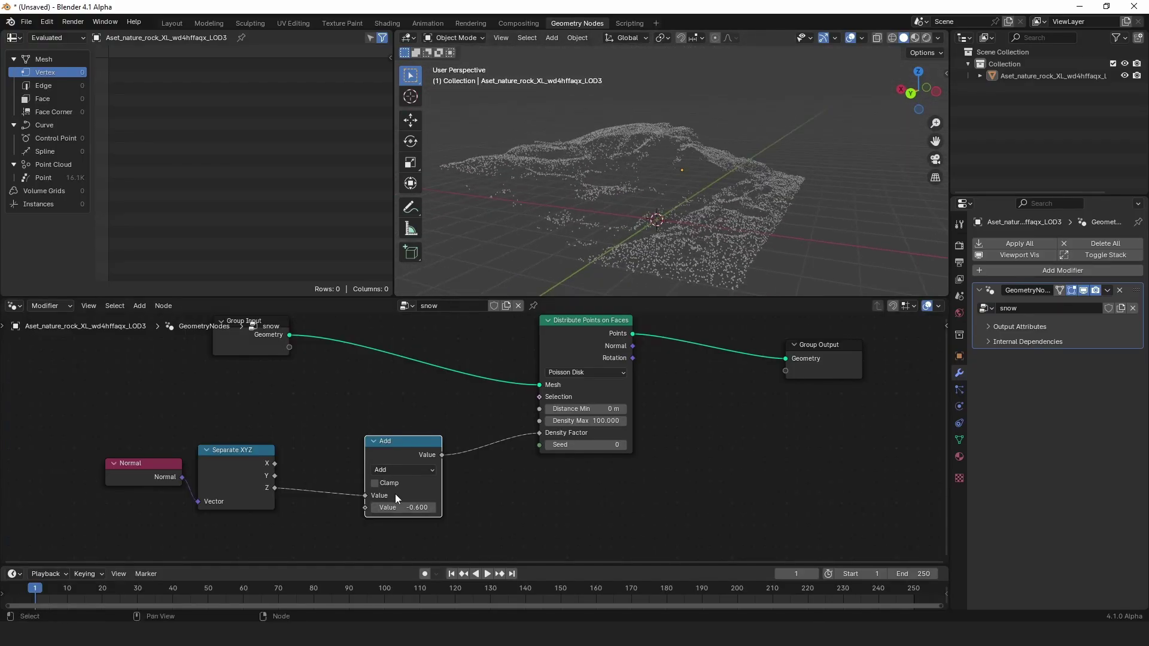
pyautogui.moveTo(368, 507); pyautogui.dragTo(404, 507)
pyautogui.moveTo(649, 206); pyautogui.dragTo(655, 166, button='middle')
# Make room before the Group Output and insert a Points to Volume node after Distribute Points on Faces.
pyautogui.moveTo(733, 366); pyautogui.dragTo(396, 407, button='middle')
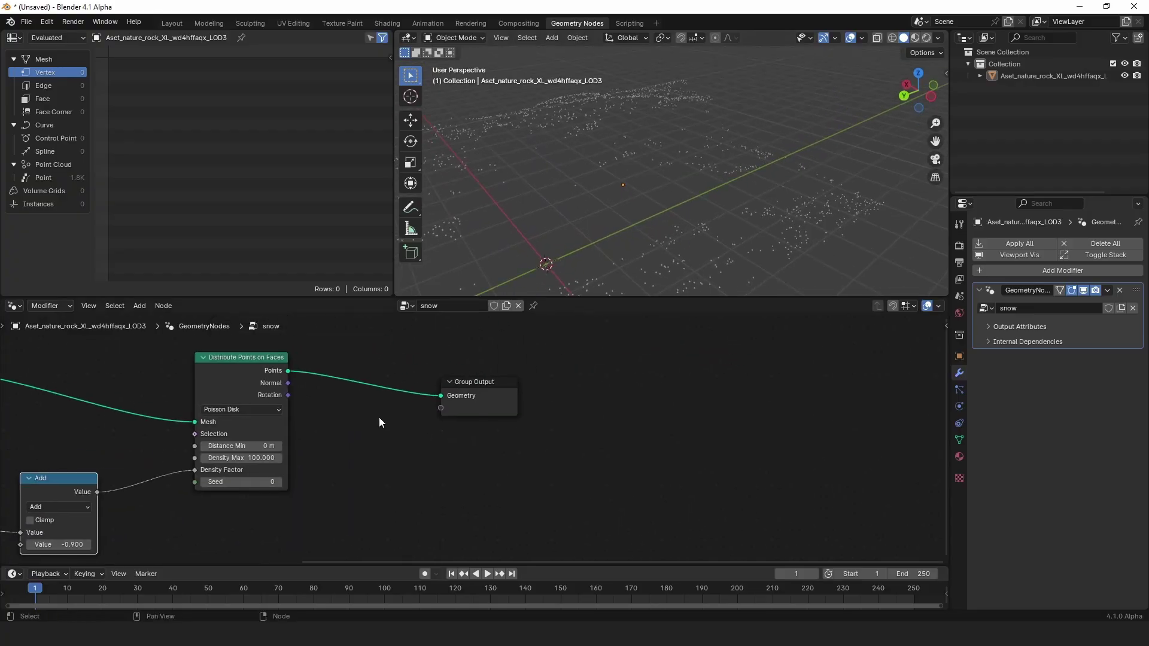
pyautogui.moveTo(500, 394); pyautogui.dragTo(741, 398)
pyautogui.moveTo(401, 372); pyautogui.dragTo(493, 379, button='middle')
pyautogui.hotkey('shift', 'a')
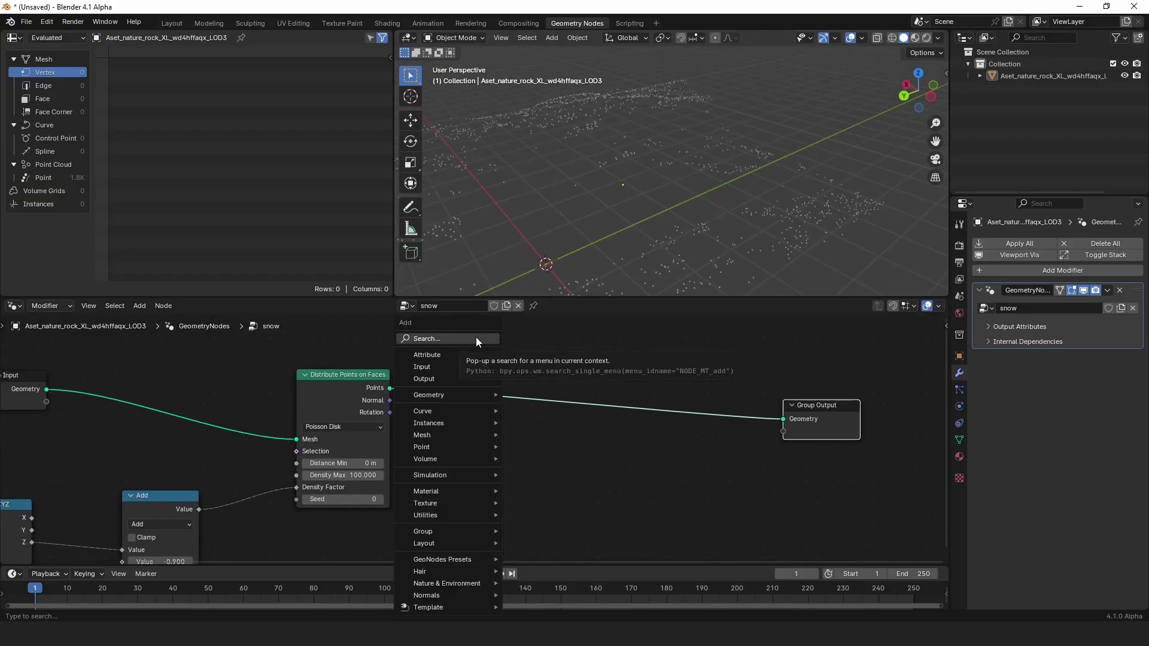
pyautogui.click(477, 339)
pyautogui.write('poi')
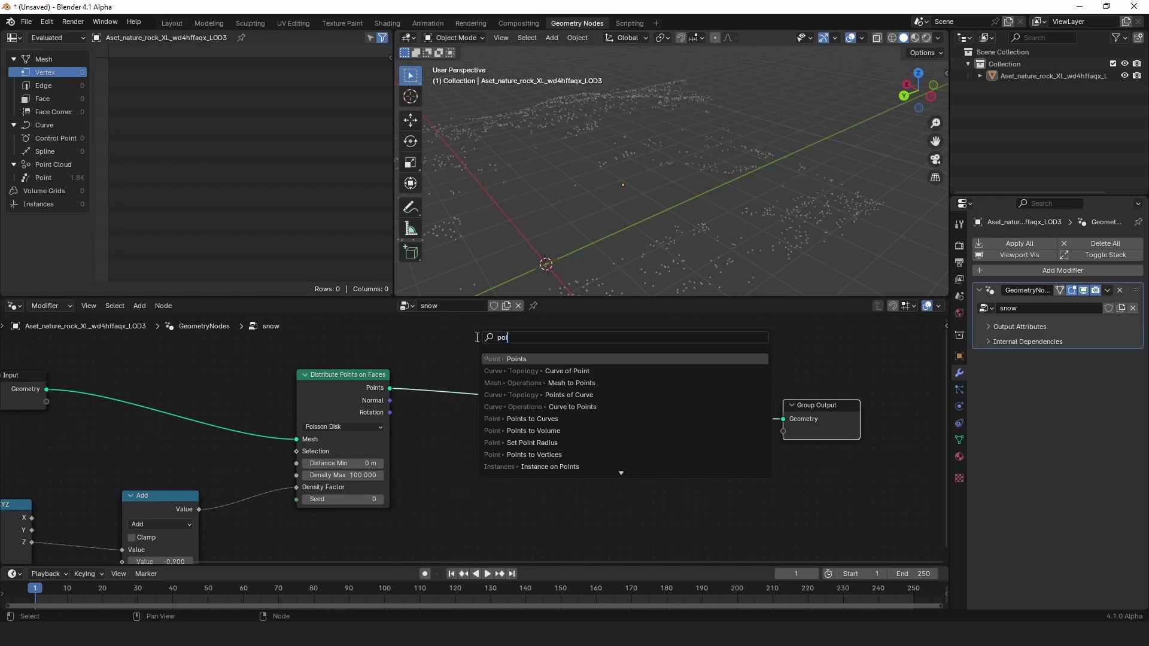
pyautogui.write('nts')
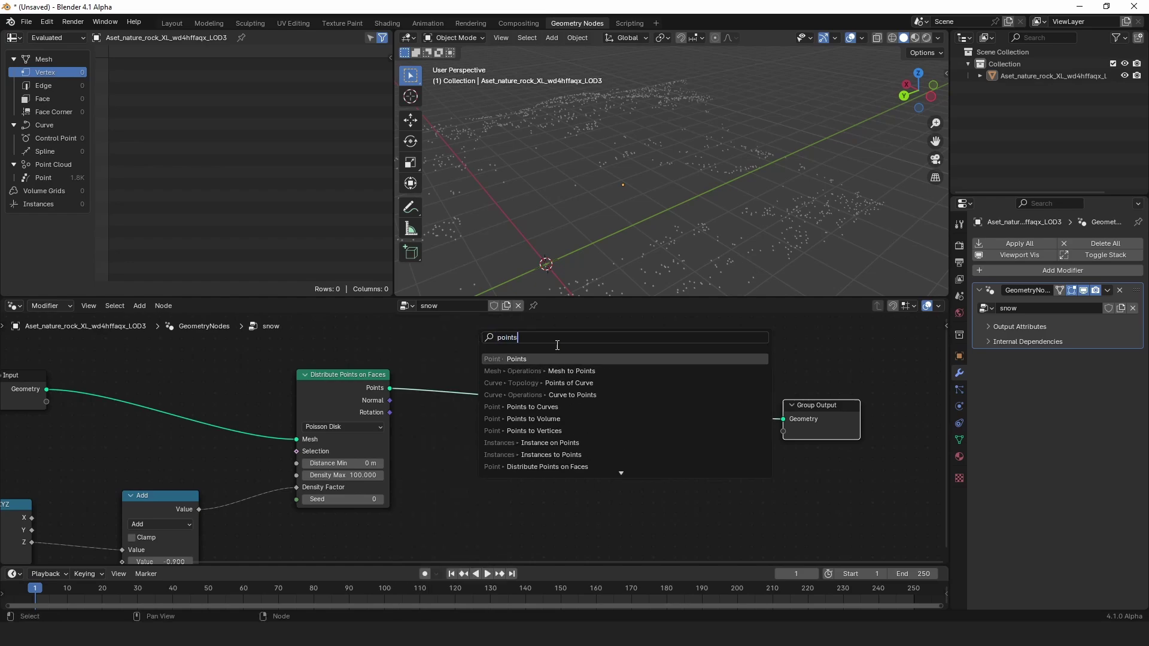
pyautogui.click(539, 421)
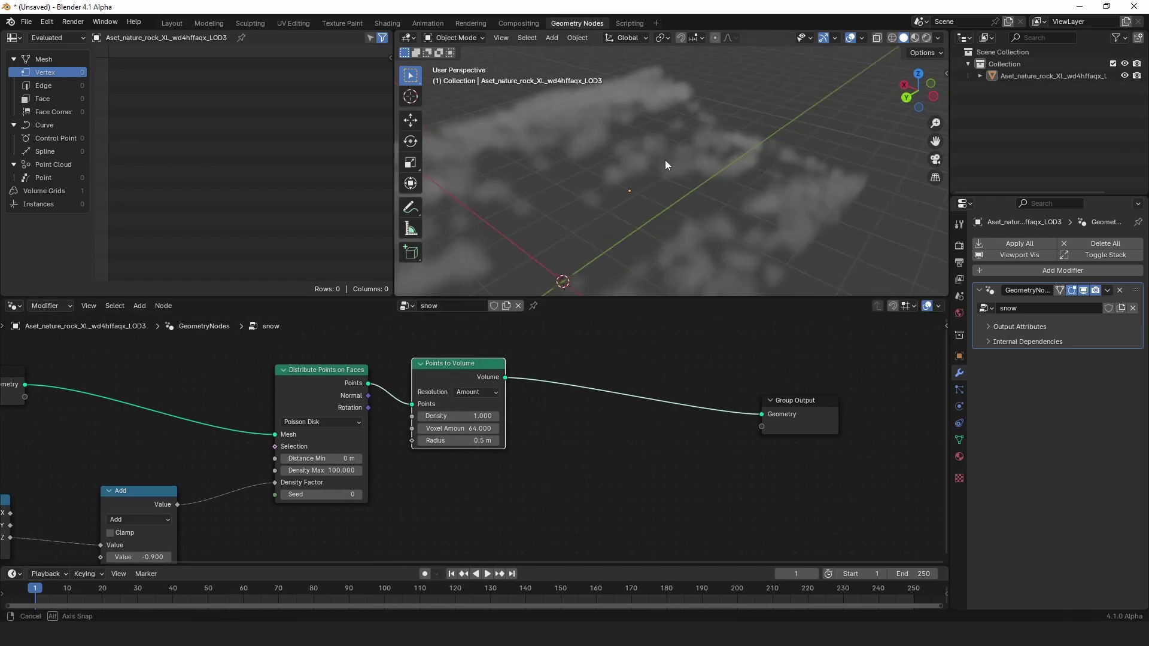
pyautogui.moveTo(665, 160); pyautogui.dragTo(736, 174, button='middle')
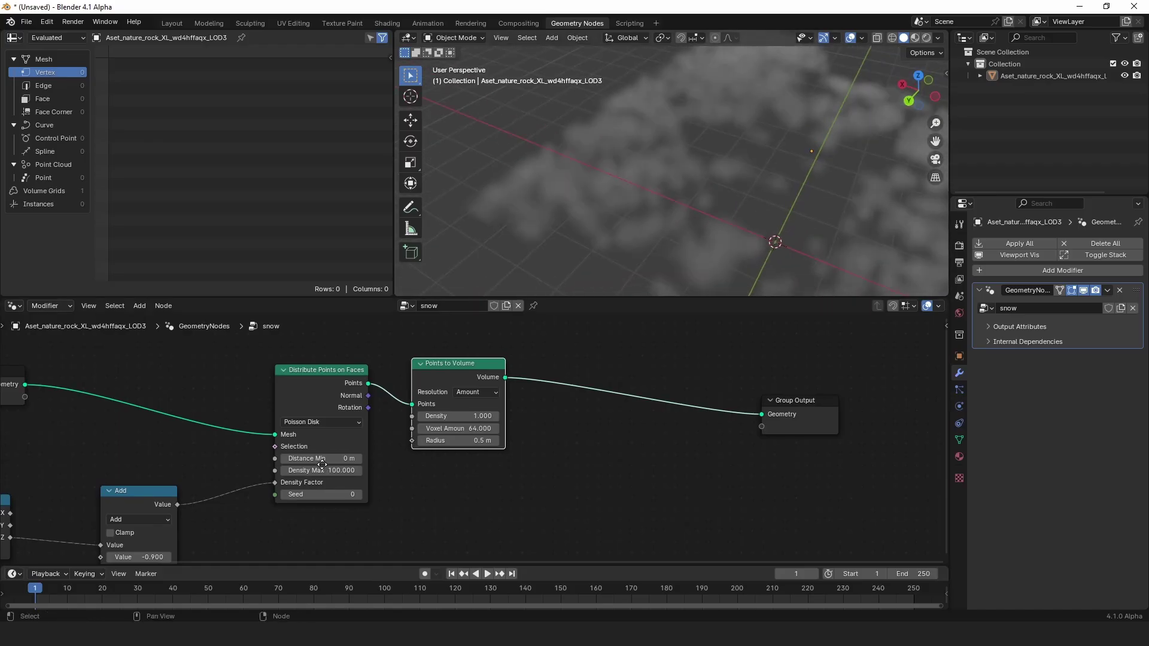
# Set the Density Max of the Distribute Points on Faces node to 1000.
pyautogui.press('Home')
pyautogui.moveTo(649, 206); pyautogui.dragTo(647, 183, button='middle')
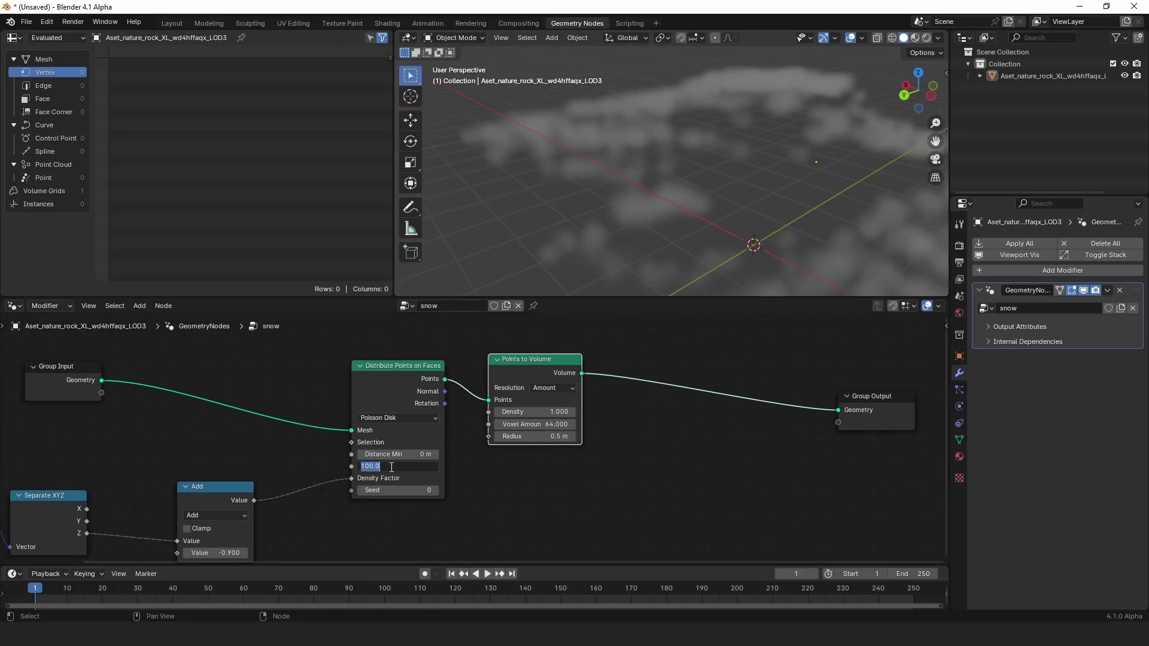
pyautogui.press('Return')
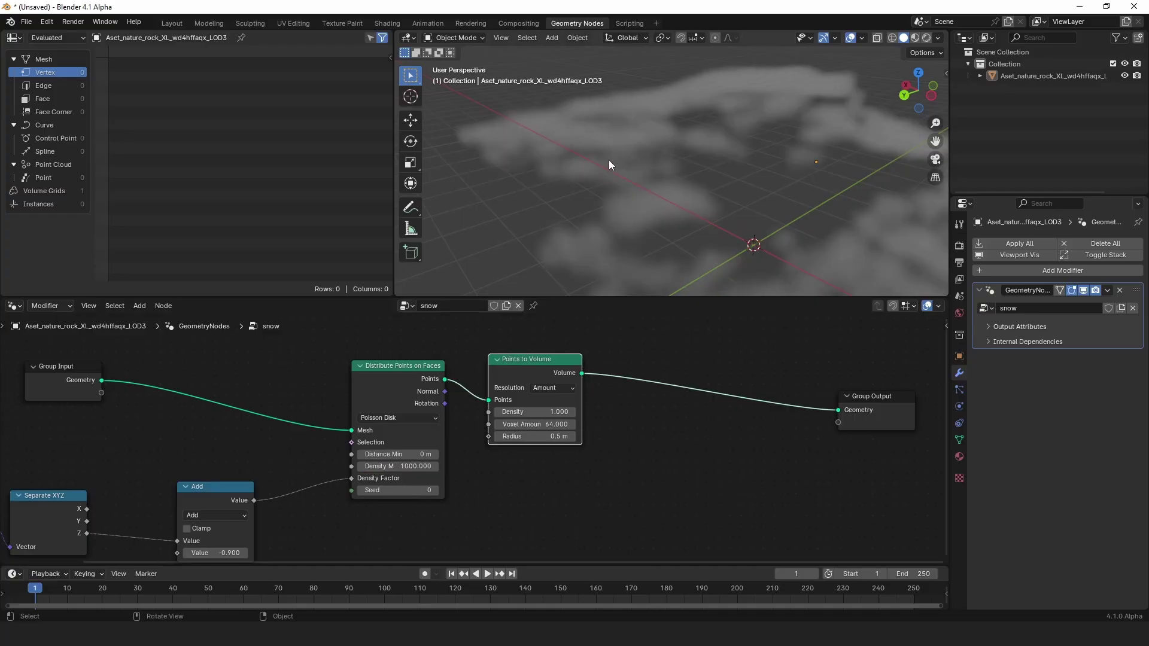
pyautogui.moveTo(608, 160); pyautogui.dragTo(639, 166, button='middle')
# Insert a Volume to Mesh node between Points to Volume and Group Output.
pyautogui.moveTo(881, 402); pyautogui.dragTo(601, 394, button='middle')
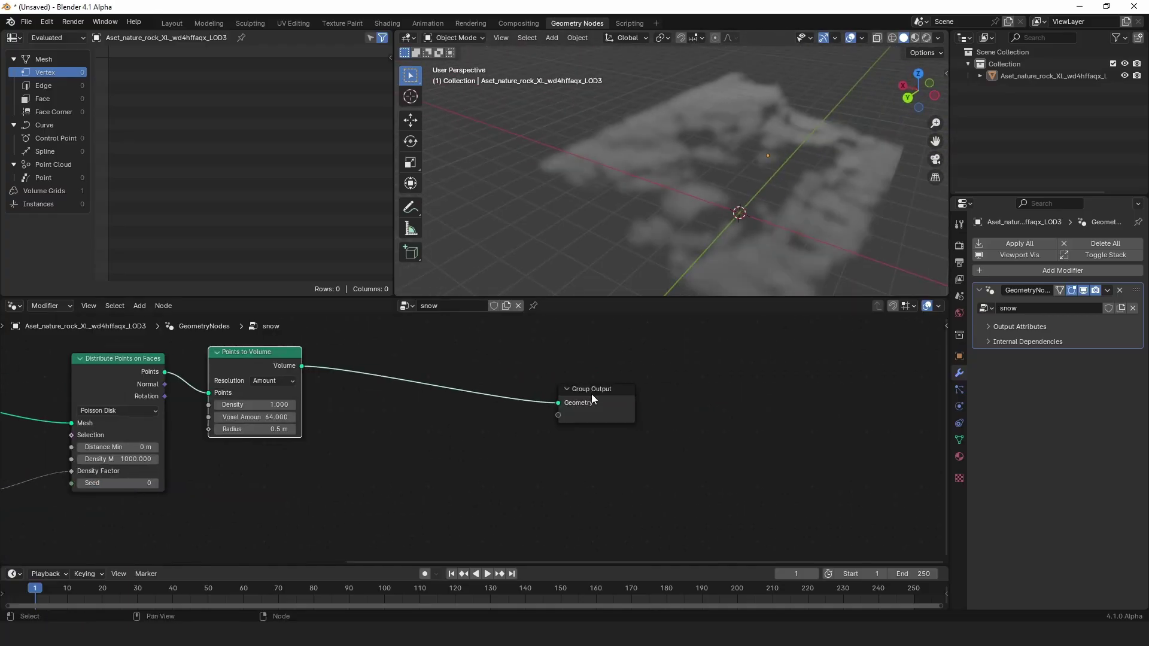
pyautogui.moveTo(601, 395); pyautogui.dragTo(678, 392)
pyautogui.hotkey('shift', 'a')
pyautogui.click(594, 335)
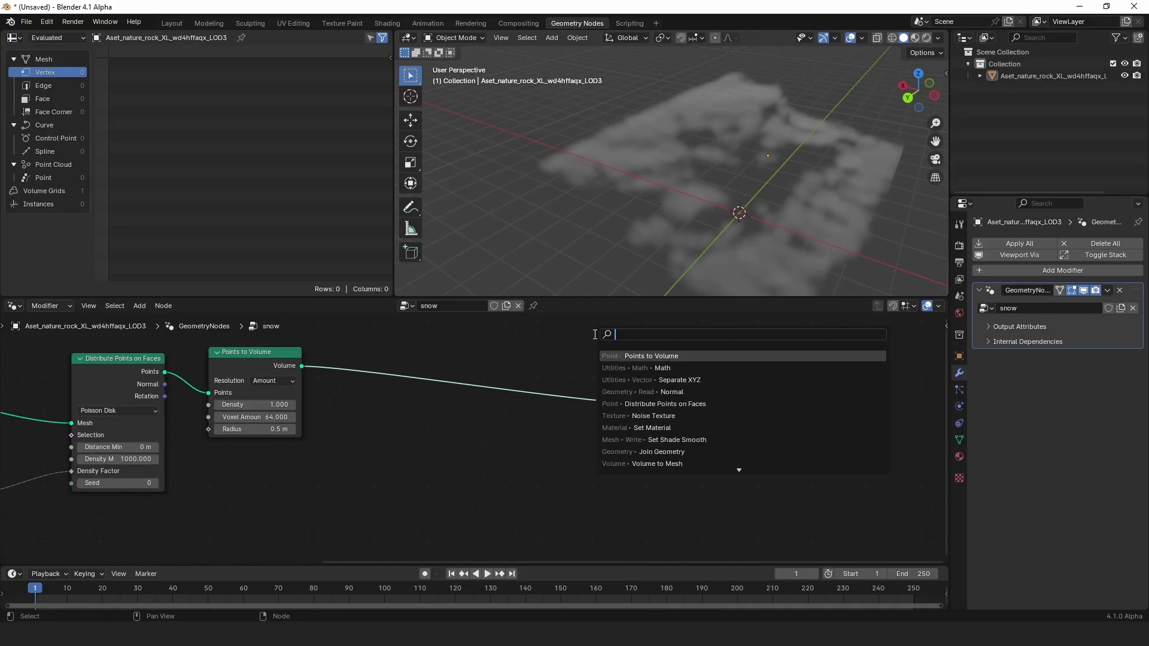
pyautogui.write('vol')
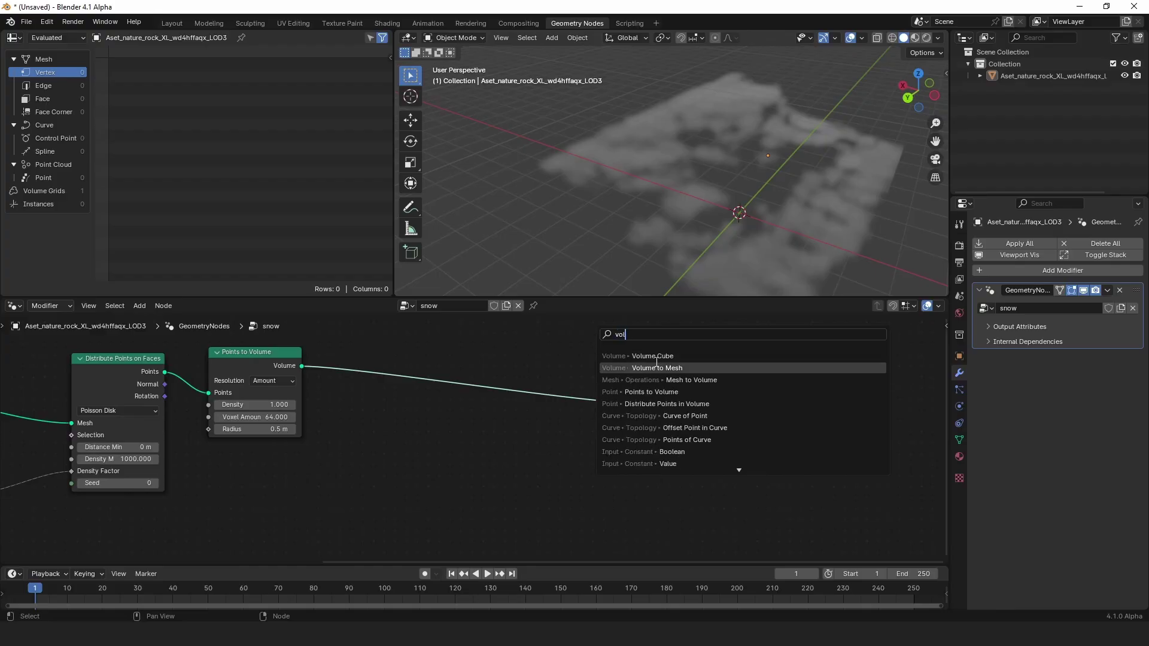
pyautogui.click(656, 366)
pyautogui.click(430, 369)
pyautogui.moveTo(465, 377); pyautogui.dragTo(426, 376)
# Move the Group Output farther away and insert a Join Geometry node between Volume to Mesh and Group Output.
pyautogui.moveTo(700, 222); pyautogui.dragTo(656, 322, button='middle')
pyautogui.moveTo(674, 450); pyautogui.dragTo(629, 530, button='middle')
pyautogui.moveTo(630, 473); pyautogui.dragTo(697, 361)
pyautogui.hotkey('shift', 'a')
pyautogui.click(656, 340)
pyautogui.write('jo')
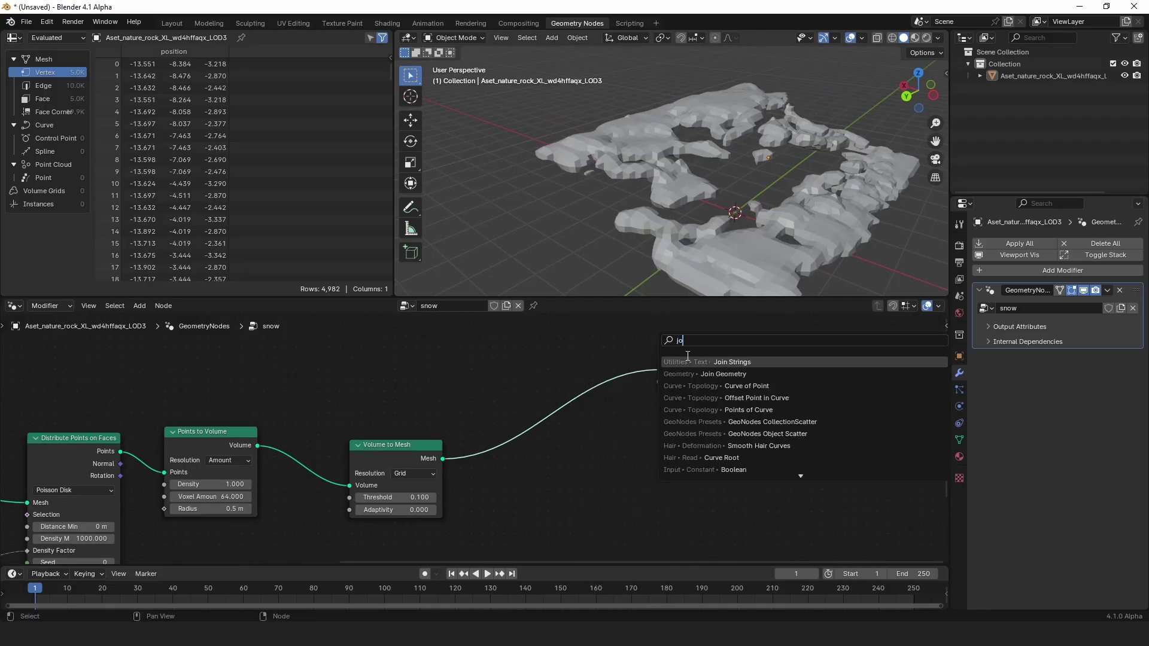
pyautogui.click(708, 374)
pyautogui.click(536, 380)
# Connect the Group Input geometry to Join Geometry and move the Group Input up to straighten the link.
pyautogui.moveTo(323, 380); pyautogui.dragTo(483, 396, button='middle')
pyautogui.scroll(-1, 483, 397)
pyautogui.scroll(-1, 275, 396)
pyautogui.moveTo(275, 396); pyautogui.dragTo(379, 396, button='middle')
pyautogui.moveTo(212, 454); pyautogui.dragTo(773, 419)
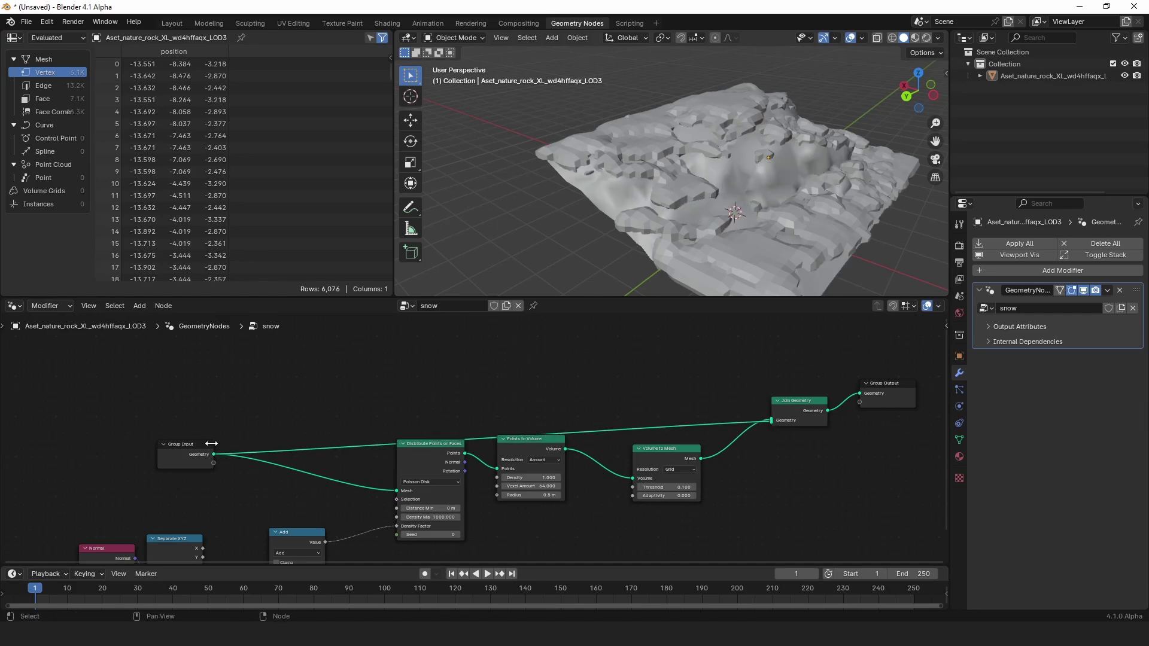
pyautogui.moveTo(209, 444); pyautogui.dragTo(214, 407)
# Preview the snow and rock with their materials in the viewport and examine the snow shapes up close.
pyautogui.moveTo(429, 272); pyautogui.dragTo(903, 52, button='middle')
pyautogui.click(915, 37)
pyautogui.moveTo(776, 141)
pyautogui.mouseDown(button='middle')
pyautogui.moveTo(658, 121)
pyautogui.moveTo(669, 145)
pyautogui.moveTo(685, 135)
pyautogui.mouseUp(button='middle')
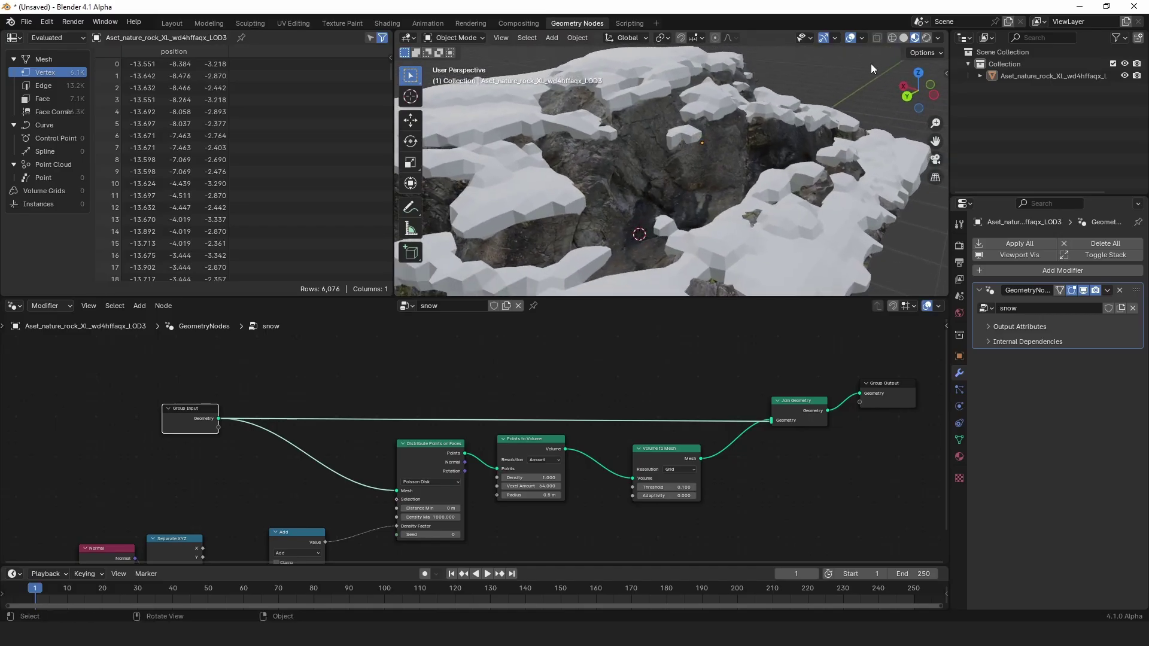
pyautogui.scroll(4, 687, 113)
pyautogui.scroll(-2, 686, 113)
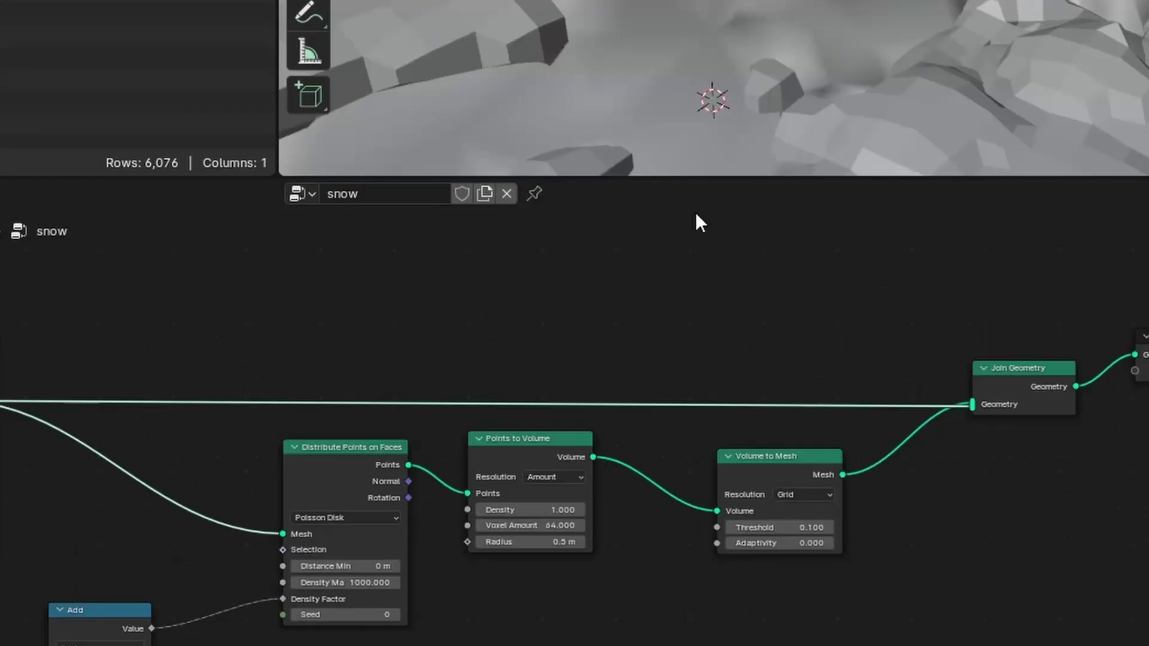
# Set the Voxel Amount of the Points to Volume node to 128.
pyautogui.moveTo(513, 425); pyautogui.dragTo(541, 374, button='middle')
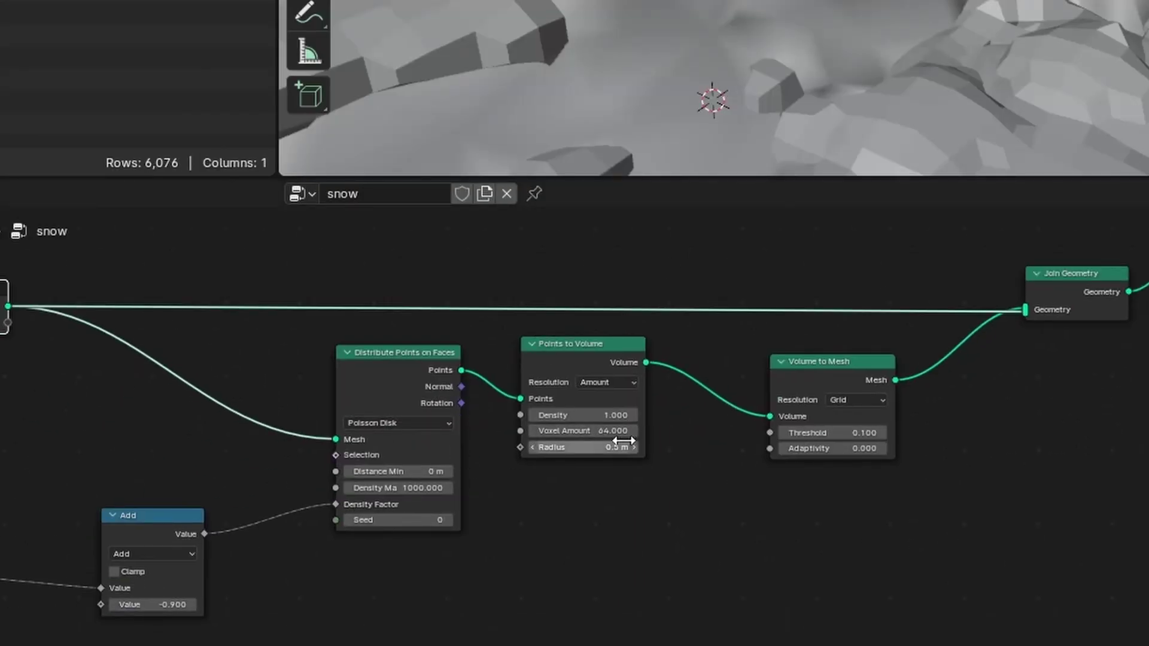
pyautogui.click(601, 430)
pyautogui.write('1')
pyautogui.write('28')
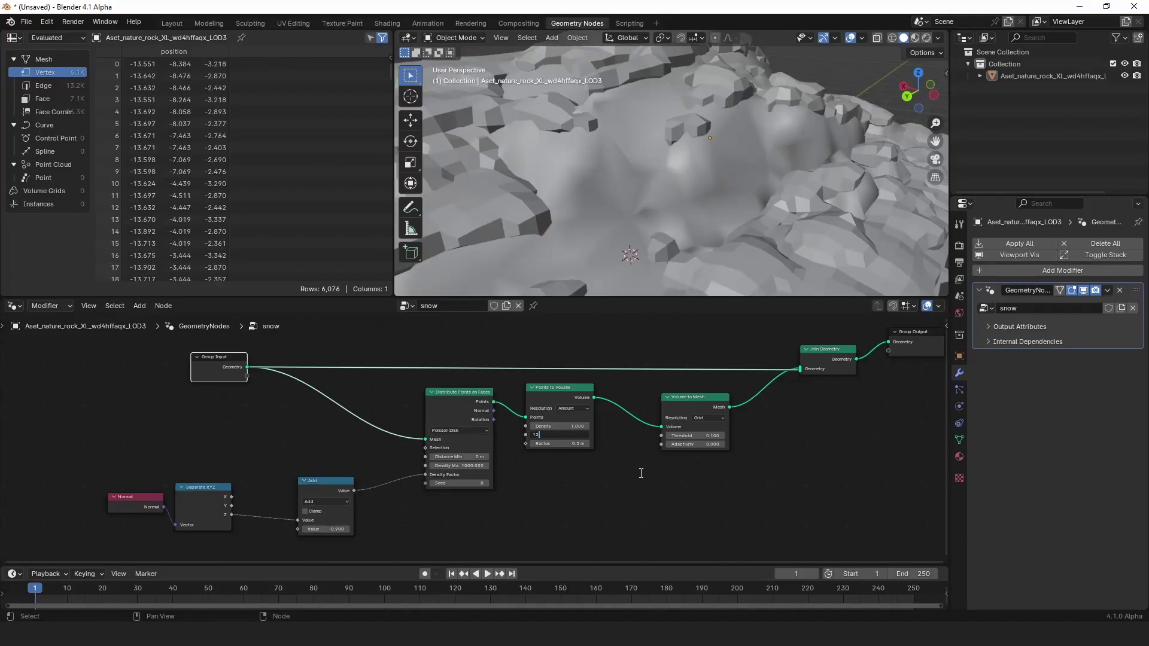
pyautogui.press('Return')
pyautogui.moveTo(651, 163)
pyautogui.mouseDown(button='middle')
pyautogui.moveTo(651, 193)
pyautogui.moveTo(638, 161)
pyautogui.moveTo(634, 204)
pyautogui.moveTo(650, 182)
pyautogui.mouseUp(button='middle')
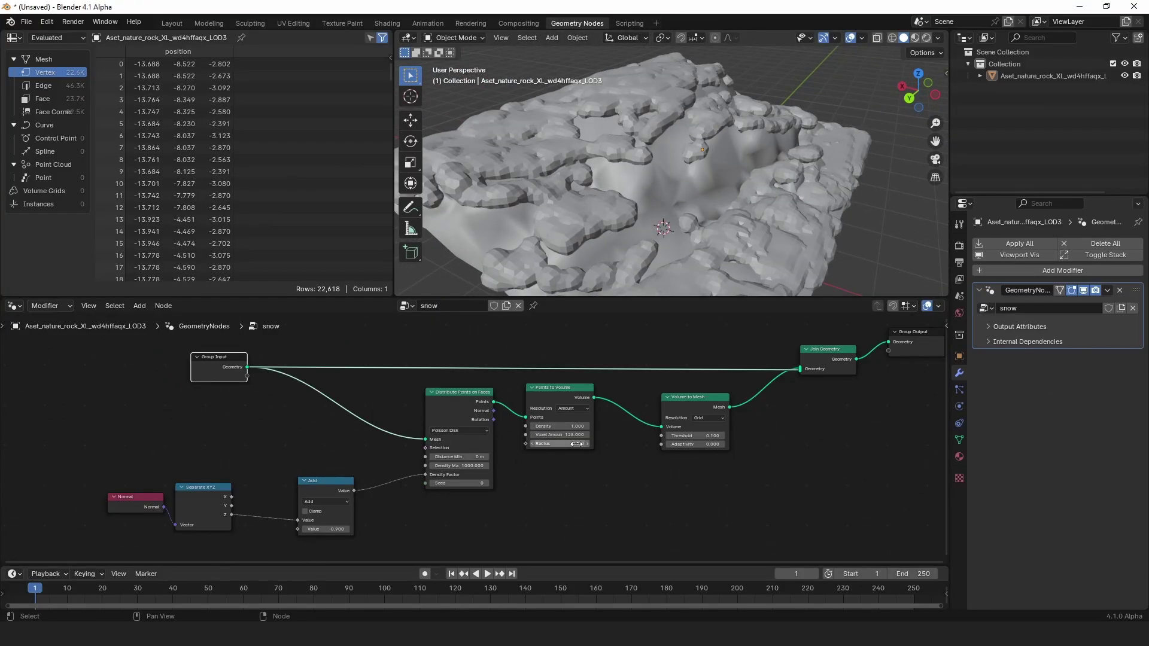
# Set the Points to Volume Radius to 0.46 m and the Volume to Mesh Adaptivity to 0.4.
pyautogui.moveTo(576, 444)
pyautogui.mouseDown()
pyautogui.moveTo(601, 444)
pyautogui.moveTo(571, 444)
pyautogui.mouseUp()
pyautogui.moveTo(674, 448); pyautogui.dragTo(687, 448)
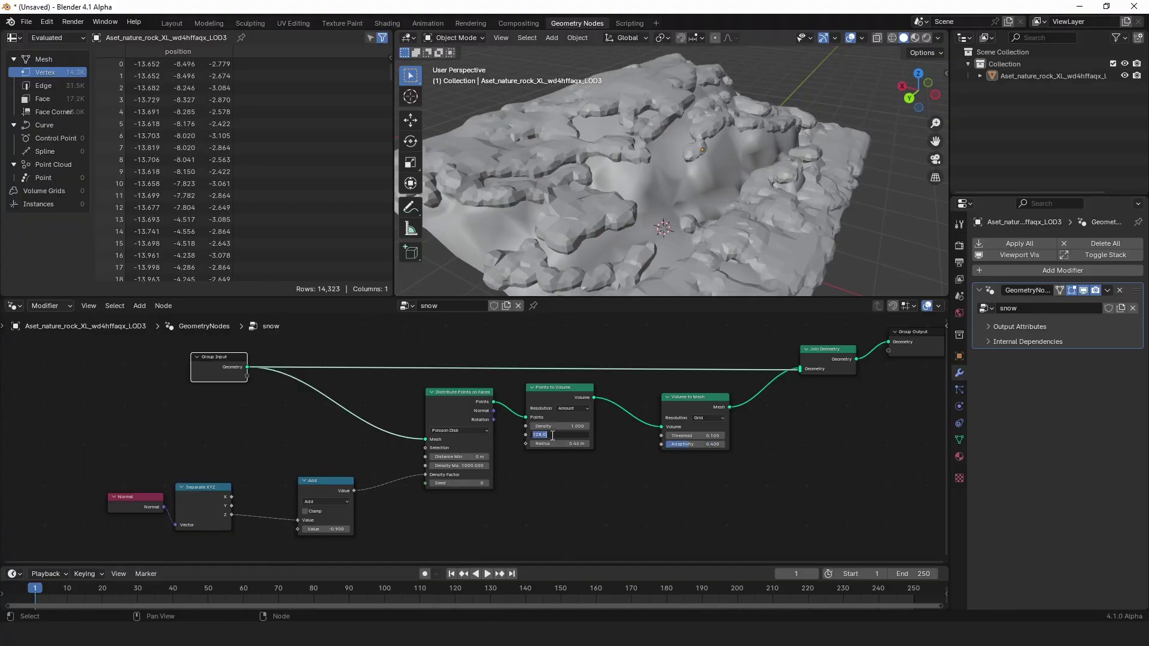
# Raise the Voxel Amount of the Points to Volume node to 256.
pyautogui.write('250')
pyautogui.press('Return')
pyautogui.moveTo(599, 233); pyautogui.dragTo(585, 164, button='middle')
# Duplicate the Add node above the original, change the copy to Multiply and set its second value to 1000.
pyautogui.scroll(1, 373, 439)
pyautogui.moveTo(386, 434); pyautogui.dragTo(441, 433, button='middle')
pyautogui.moveTo(240, 358); pyautogui.dragTo(147, 367)
pyautogui.moveTo(388, 484); pyautogui.dragTo(381, 513)
pyautogui.hotkey('shift', 'd')
pyautogui.click(369, 441)
pyautogui.click(368, 458)
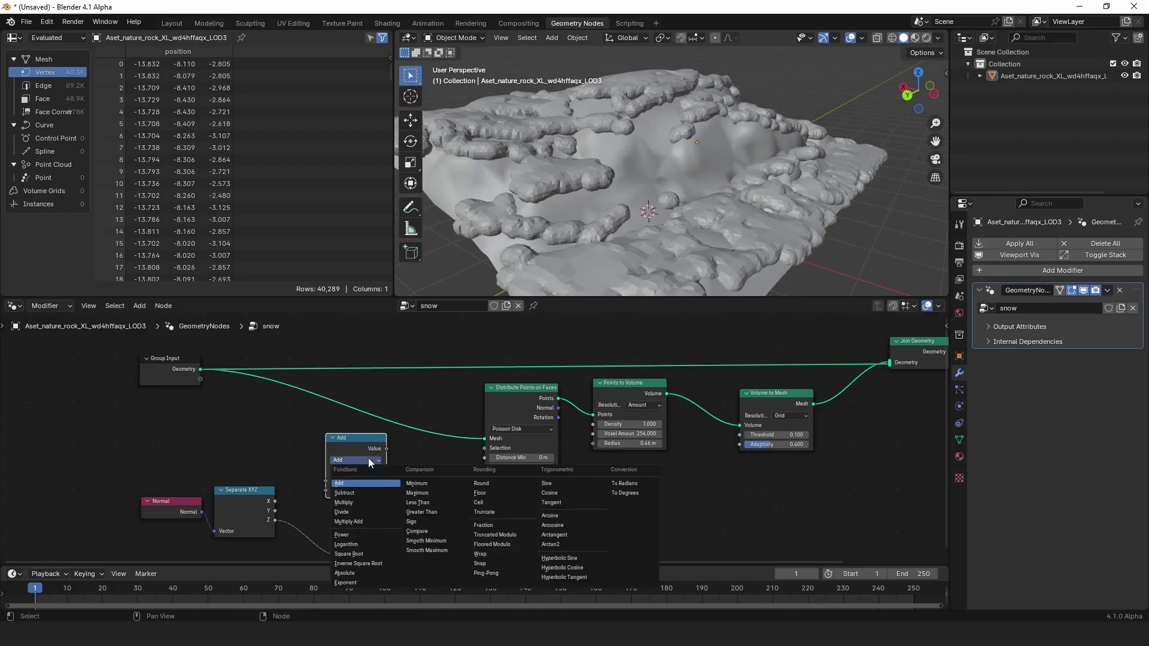
pyautogui.click(355, 500)
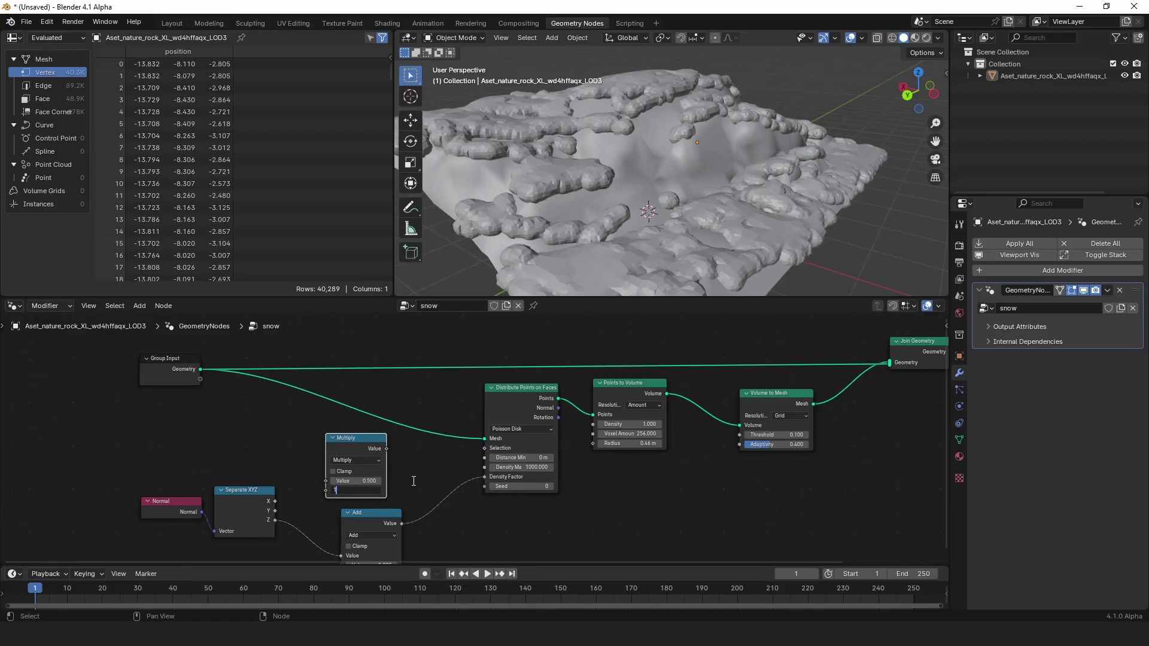
# Expose the Multiply node's first value as a Group Input socket and connect the Multiply result to Density Max.
pyautogui.moveTo(200, 379); pyautogui.dragTo(277, 422)
pyautogui.moveTo(338, 483); pyautogui.dragTo(338, 482)
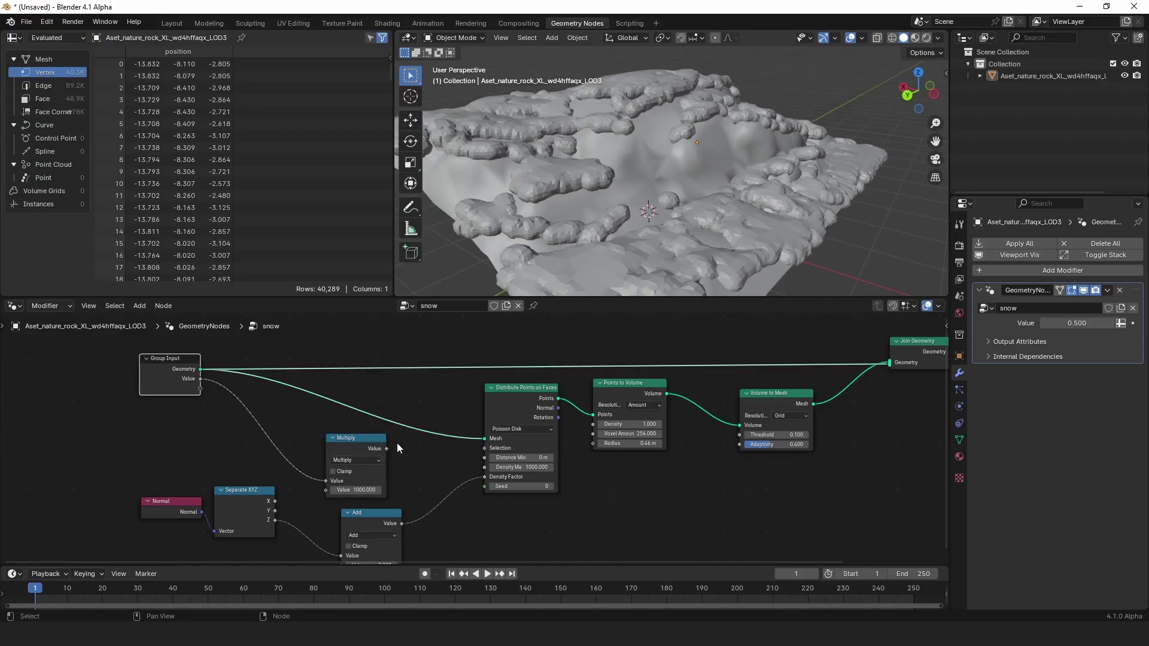
pyautogui.moveTo(387, 449); pyautogui.dragTo(479, 464)
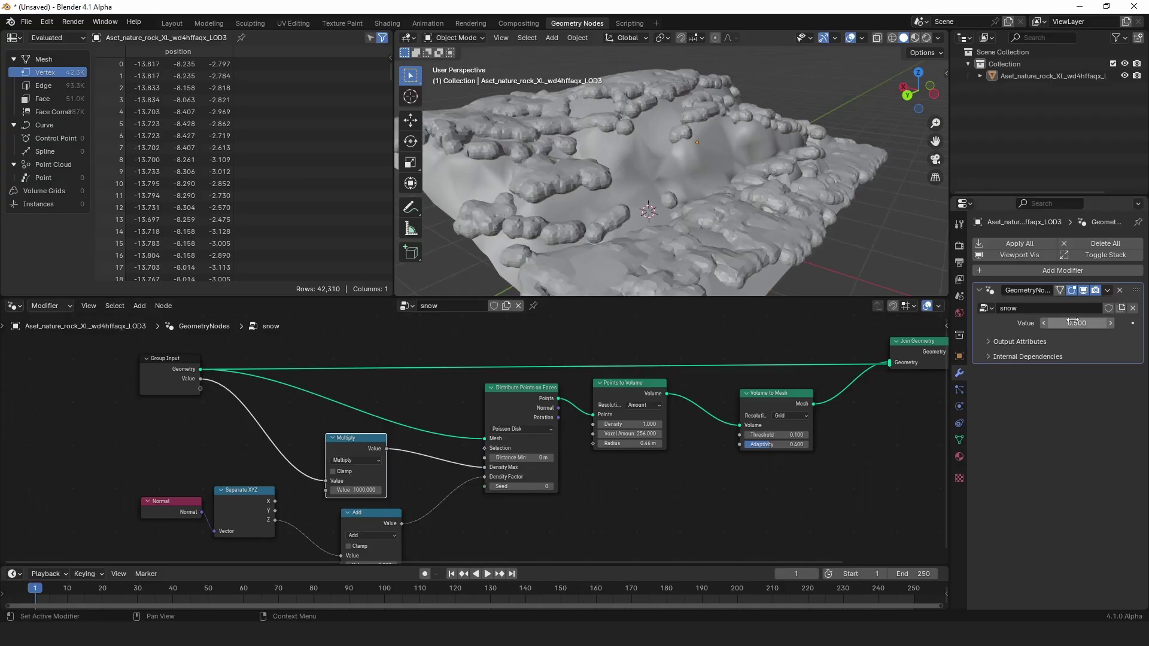
# Set the exposed Value input of the snow modifier to 2.
pyautogui.click(182, 384)
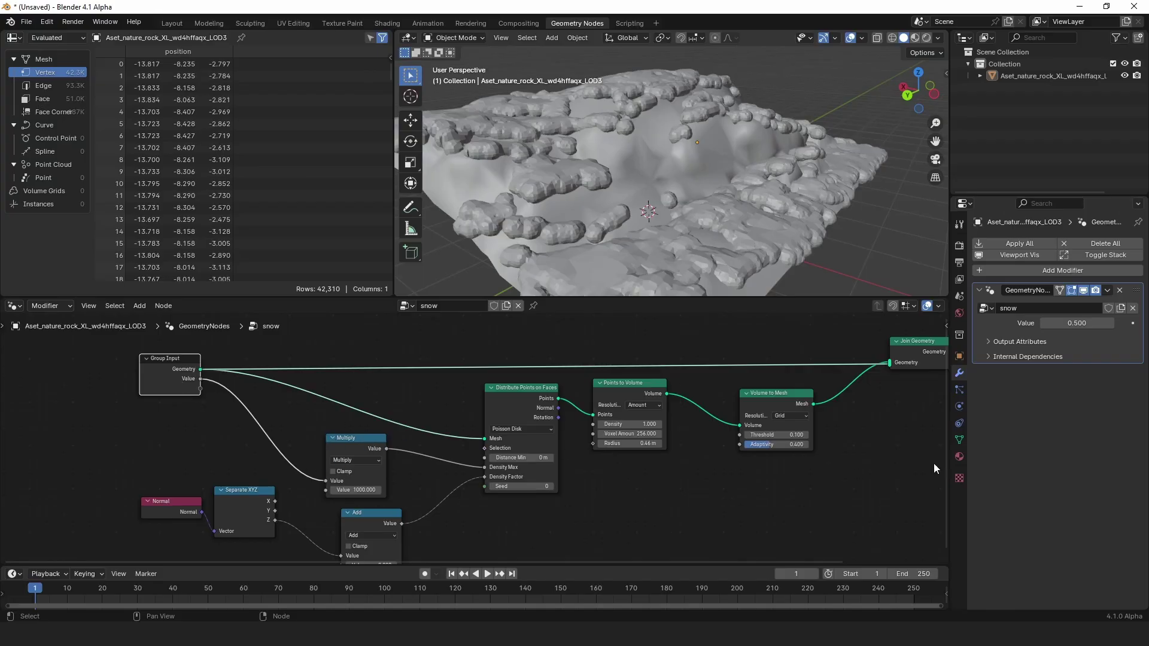
pyautogui.moveTo(1073, 326)
pyautogui.mouseDown()
pyautogui.moveTo(1093, 326)
pyautogui.moveTo(1034, 326)
pyautogui.moveTo(1059, 323)
pyautogui.mouseUp()
pyautogui.doubleClick(1070, 323)
pyautogui.write('2')
pyautogui.press('Return')
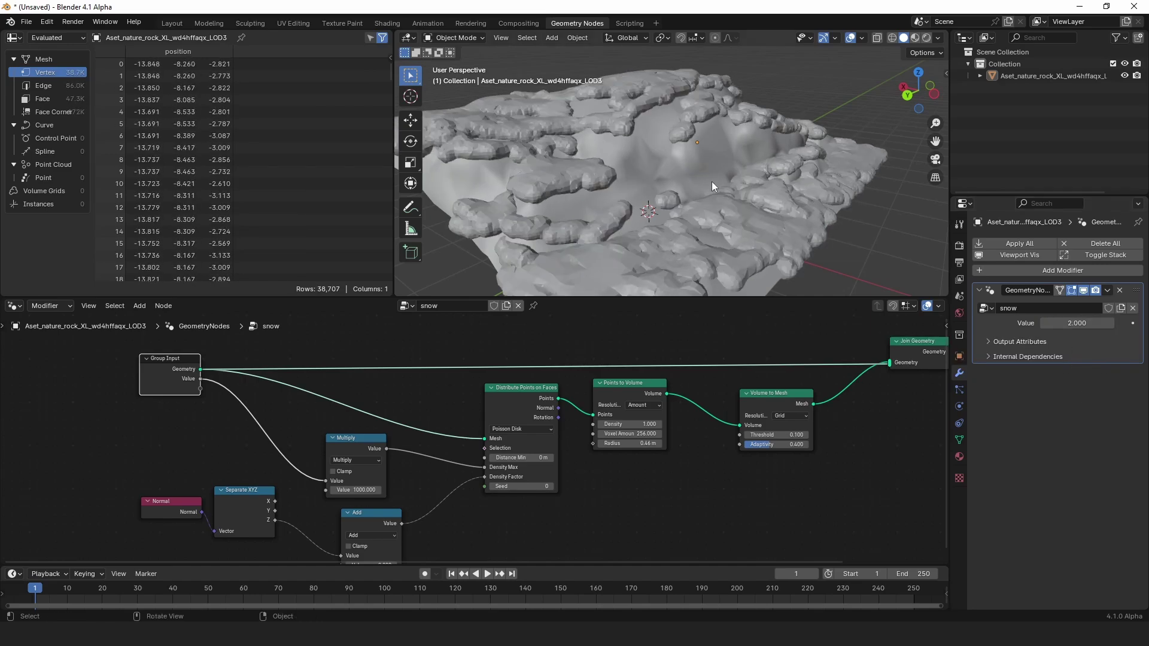
# Move the Multiply node slightly away from the Distribute Points on Faces node to tidy the node layout.
pyautogui.moveTo(712, 181); pyautogui.dragTo(676, 203, button='middle')
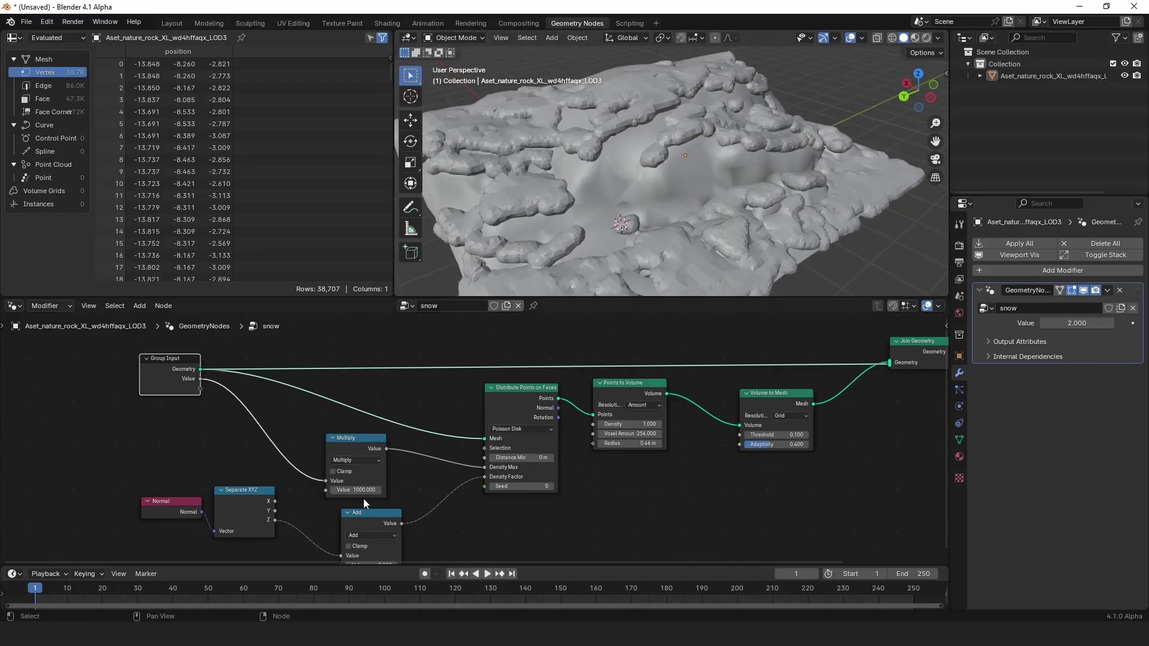
pyautogui.moveTo(361, 443); pyautogui.dragTo(338, 436)
pyautogui.moveTo(527, 385); pyautogui.dragTo(511, 393, button='middle')
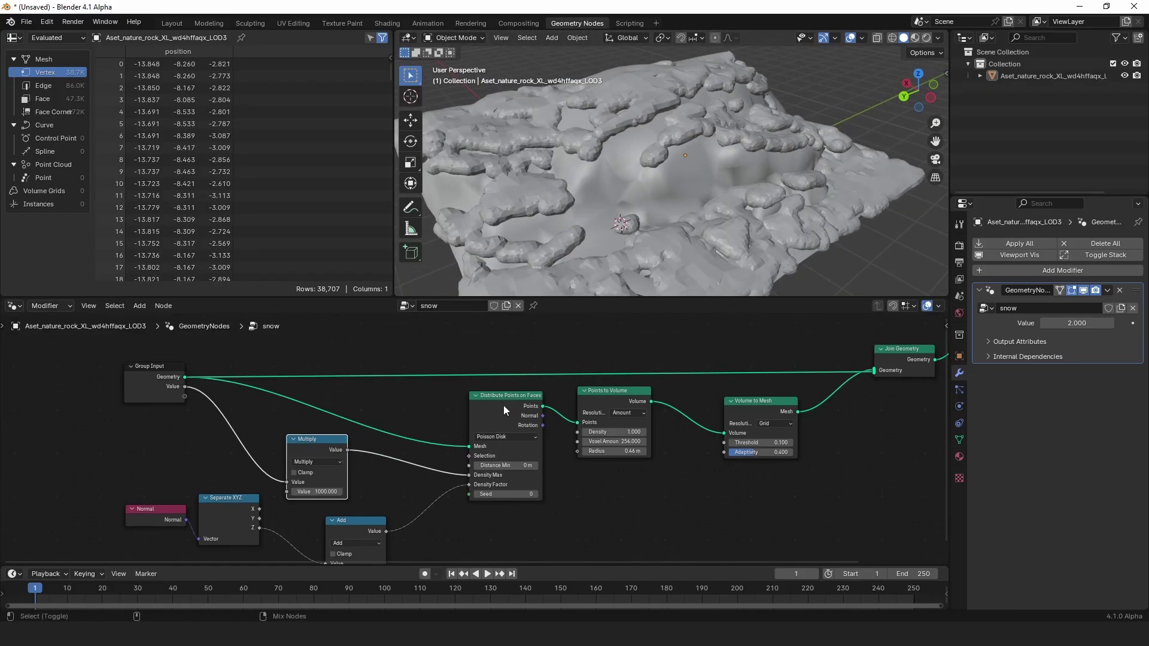
pyautogui.keyDown('ctrl'); pyautogui.keyDown('shift'); pyautogui.click(503, 404); pyautogui.keyUp('shift'); pyautogui.keyUp('ctrl')
pyautogui.moveTo(562, 258); pyautogui.dragTo(573, 212, button='middle')
pyautogui.hotkey('ctrl', 'z')
# Subdivide the rock's mesh in Edit Mode and return to Object Mode.
pyautogui.click(597, 196)
pyautogui.press('Tab')
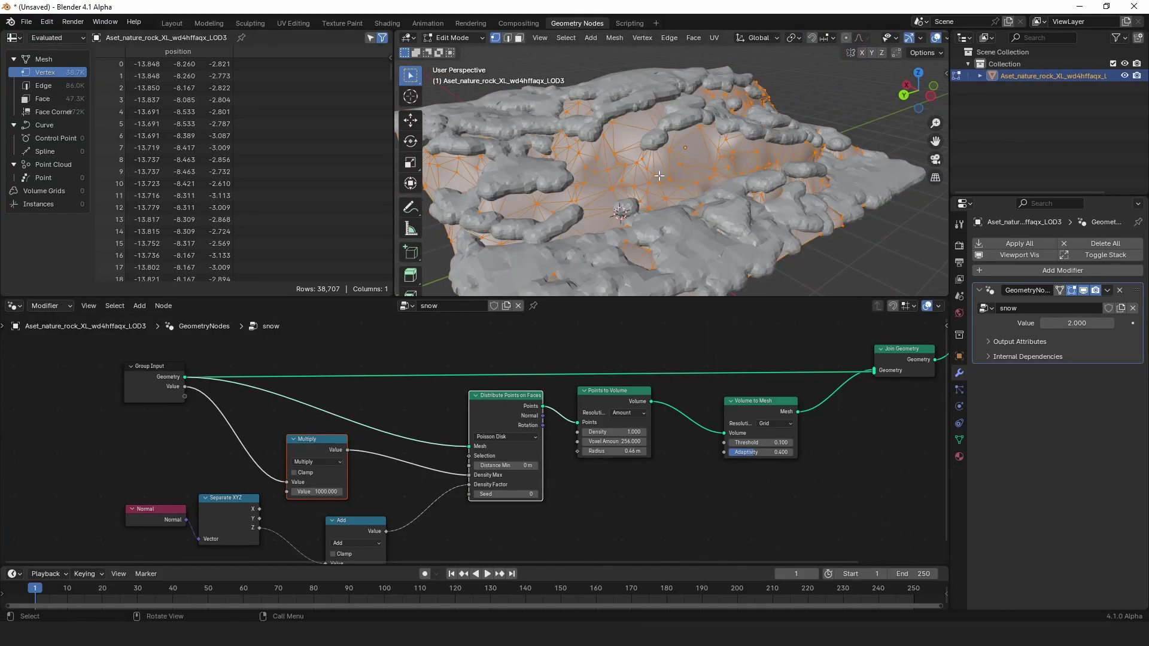
pyautogui.rightClick(610, 189)
pyautogui.click(611, 189)
pyautogui.click(477, 278)
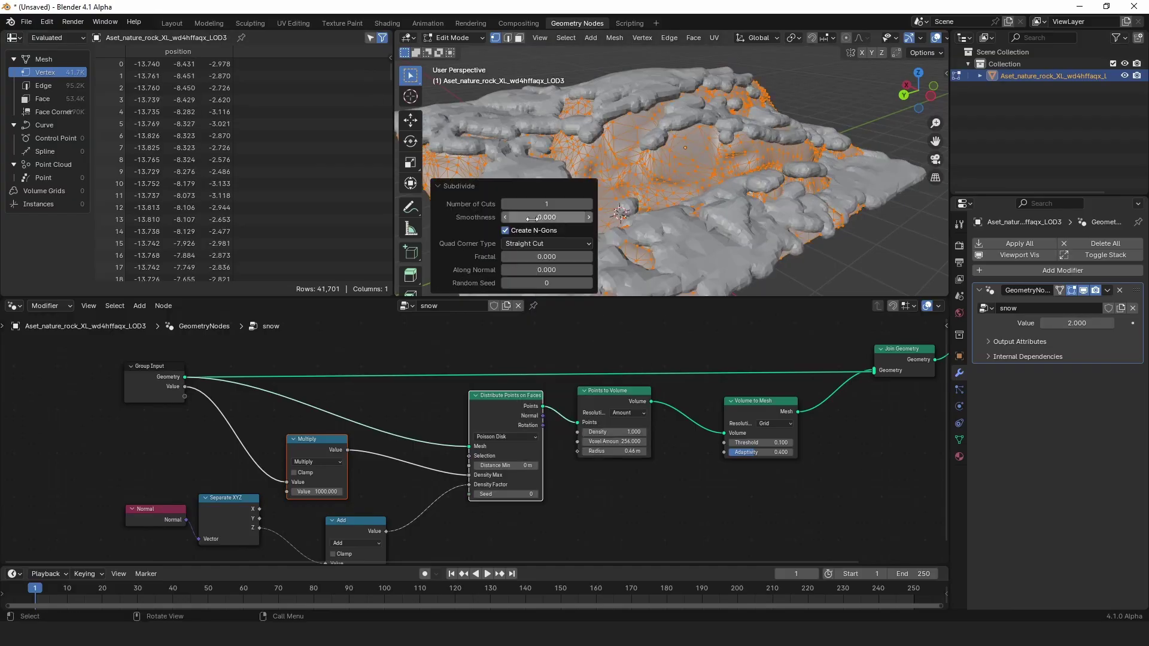
pyautogui.press('Tab')
# Examine the snow-covered rock in material preview shading, and return the viewport to solid shading.
pyautogui.moveTo(762, 113)
pyautogui.mouseDown(button='middle')
pyautogui.moveTo(774, 177)
pyautogui.moveTo(801, 149)
pyautogui.moveTo(781, 164)
pyautogui.moveTo(769, 136)
pyautogui.moveTo(784, 131)
pyautogui.moveTo(806, 182)
pyautogui.moveTo(741, 105)
pyautogui.moveTo(768, 120)
pyautogui.mouseUp(button='middle')
pyautogui.click(913, 36)
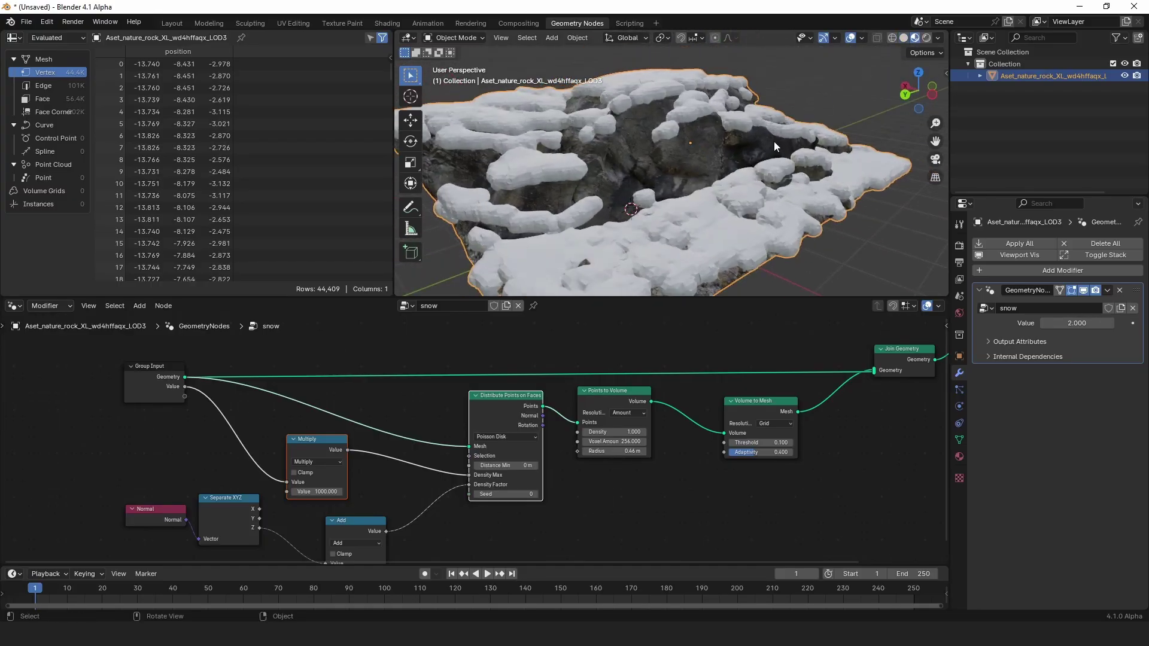
pyautogui.click(904, 37)
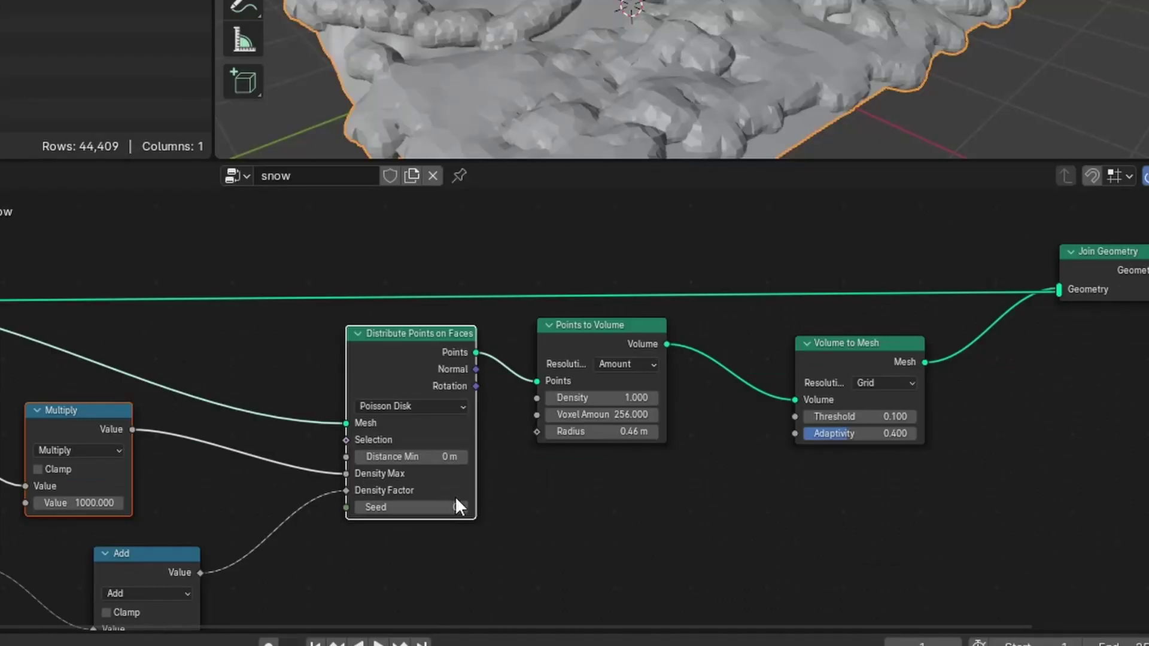
# Set the Points to Volume radius to 0.32 m and expose the Add node's second value as a Group Input socket.
pyautogui.moveTo(603, 435)
pyautogui.mouseDown()
pyautogui.moveTo(556, 434)
pyautogui.moveTo(615, 432)
pyautogui.mouseUp()
pyautogui.moveTo(365, 448); pyautogui.dragTo(557, 312, button='middle')
pyautogui.moveTo(171, 563); pyautogui.dragTo(1, 477)
pyautogui.moveTo(59, 239); pyautogui.dragTo(78, 382, button='middle')
pyautogui.moveTo(56, 341); pyautogui.dragTo(246, 602)
pyautogui.moveTo(467, 604); pyautogui.dragTo(524, 473)
pyautogui.moveTo(658, 441); pyautogui.dragTo(402, 601, button='middle')
pyautogui.moveTo(390, 355); pyautogui.dragTo(441, 367, button='middle')
pyautogui.moveTo(669, 80); pyautogui.dragTo(680, 124, button='middle')
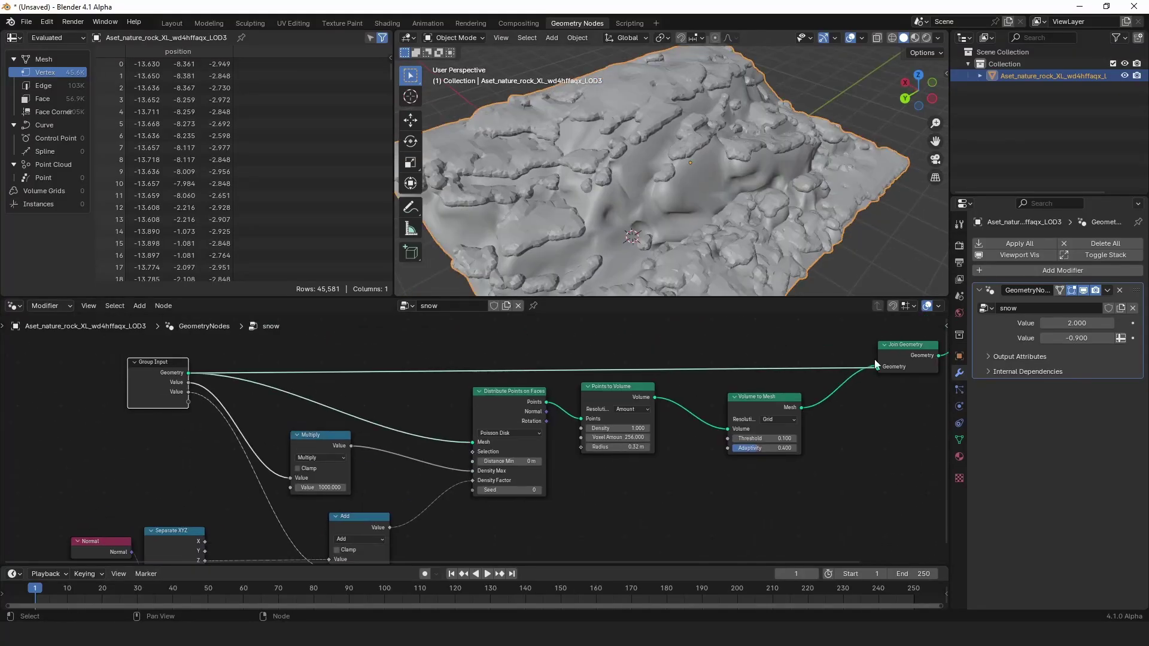
# Set the modifier's second Value to -0.870 and the Points to Volume node's Voxel Amount to 128.
pyautogui.moveTo(1073, 338)
pyautogui.mouseDown()
pyautogui.moveTo(1107, 338)
pyautogui.moveTo(1067, 338)
pyautogui.moveTo(1084, 338)
pyautogui.mouseUp()
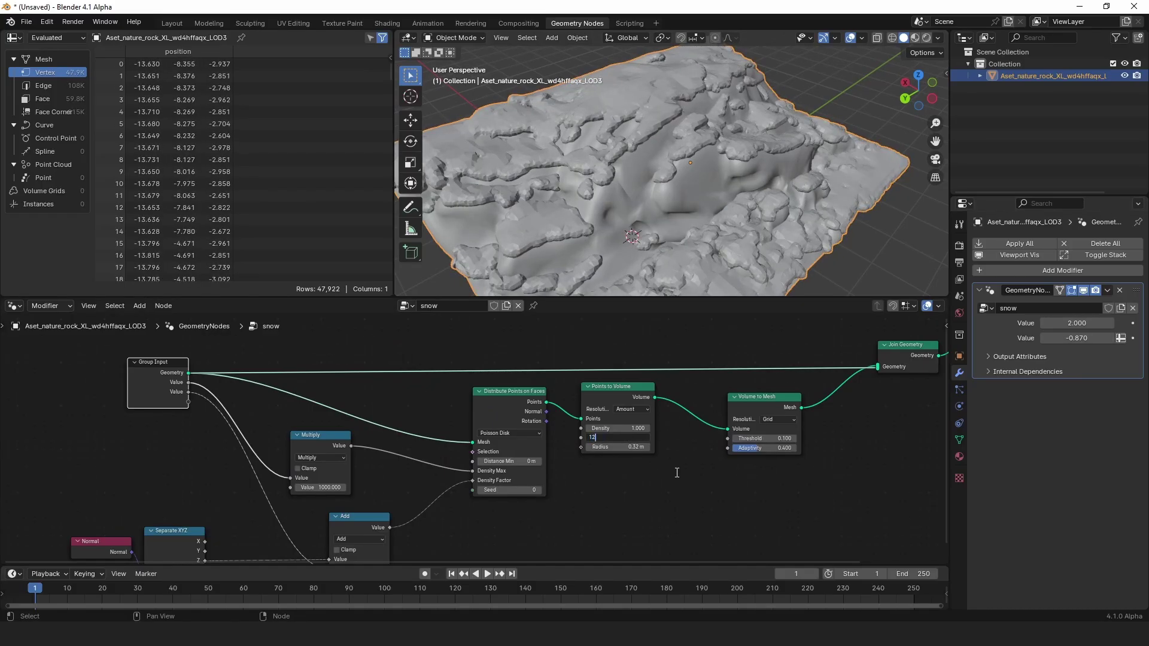
pyautogui.write('128')
pyautogui.press('Return')
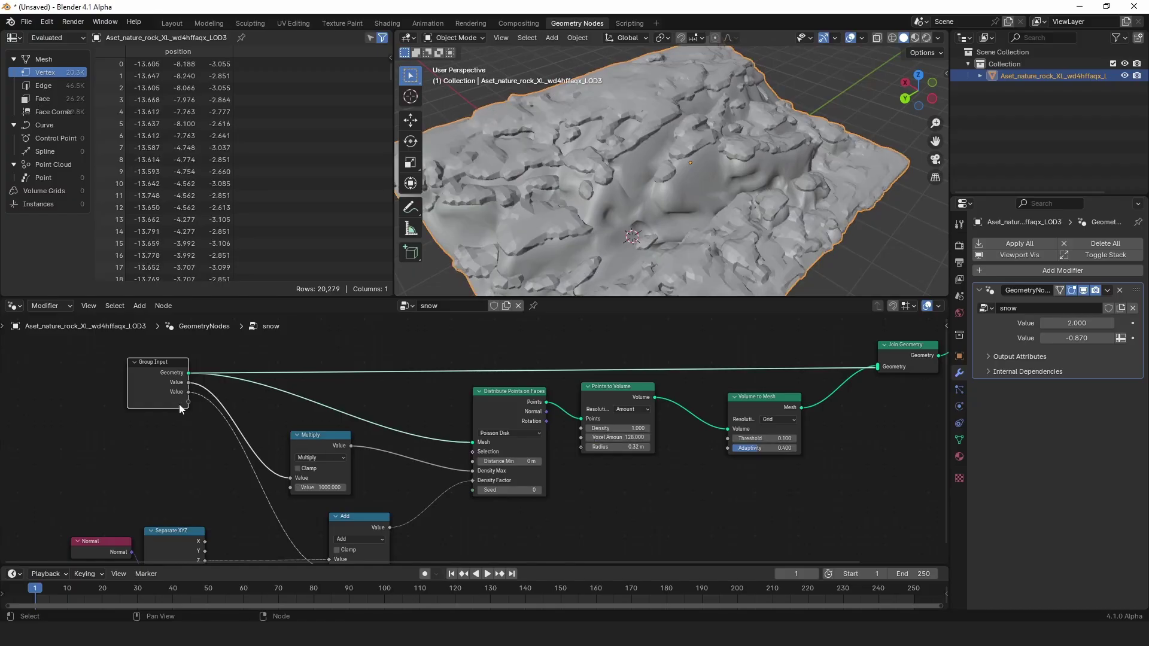
# Expose Voxel Amount, Radius and the Volume to Mesh Adaptivity as Group Input sockets, and set the modifier's Adaptivity to 0.
pyautogui.moveTo(187, 401); pyautogui.dragTo(582, 437)
pyautogui.moveTo(188, 411); pyautogui.dragTo(591, 446)
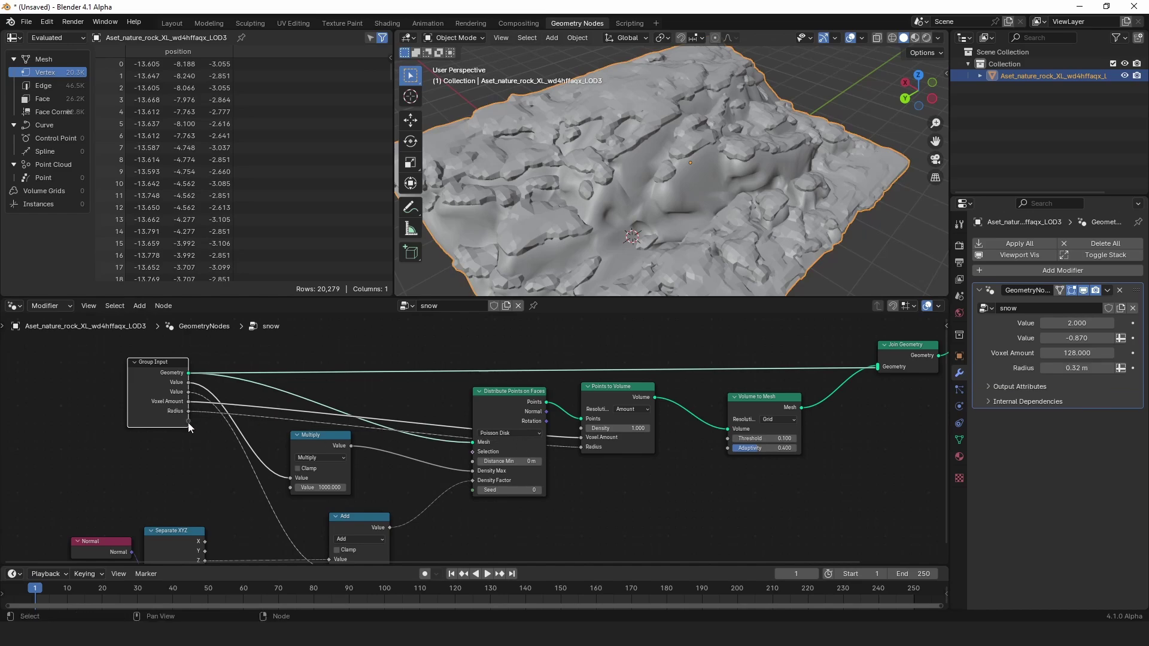
pyautogui.moveTo(189, 421); pyautogui.dragTo(731, 450)
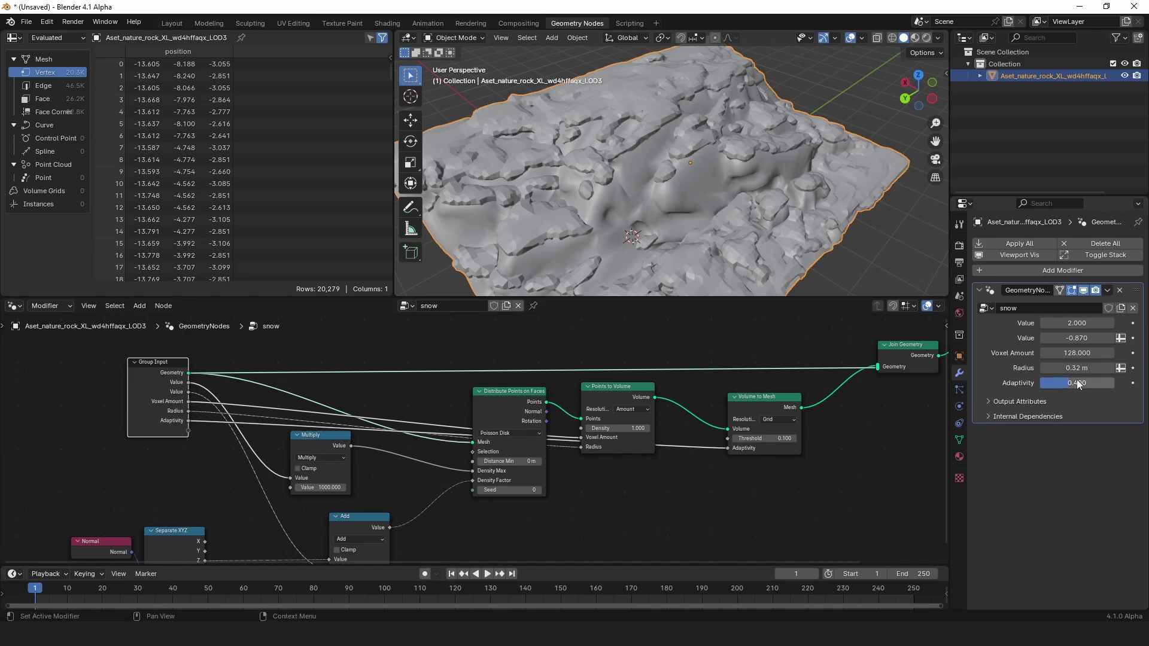
pyautogui.moveTo(1077, 383); pyautogui.dragTo(1041, 383)
# Switch to the Layout workspace and examine the snow cover on the rock from several angles.
pyautogui.click(172, 22)
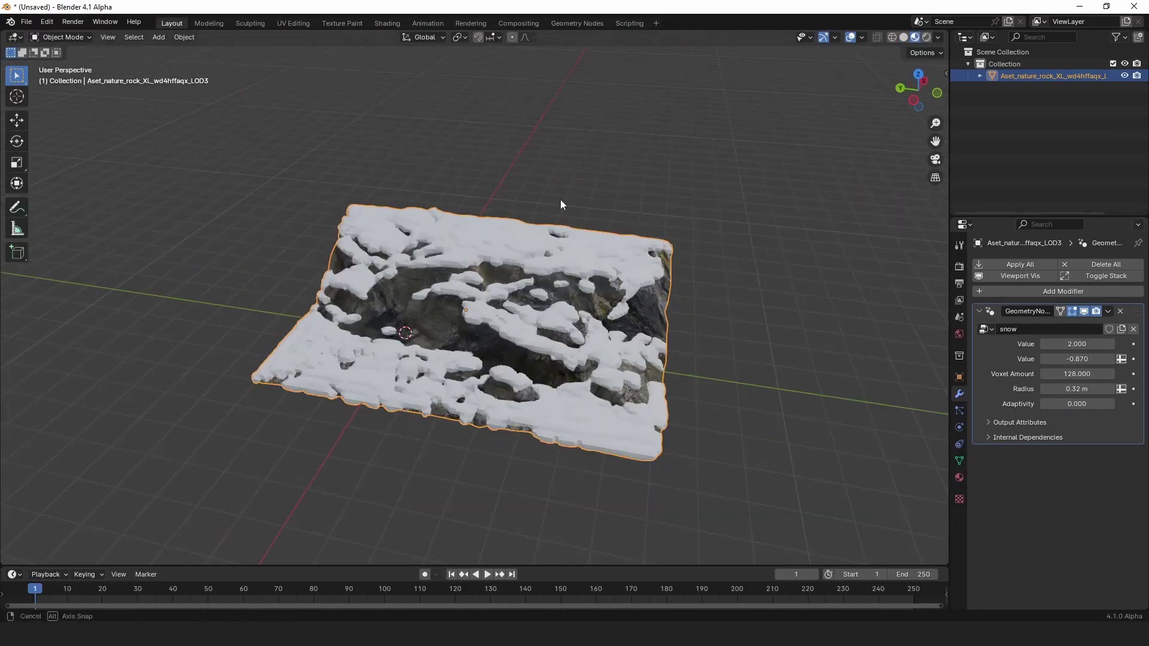
pyautogui.moveTo(575, 199); pyautogui.dragTo(577, 142, button='middle')
pyautogui.moveTo(489, 180); pyautogui.dragTo(579, 206, button='middle')
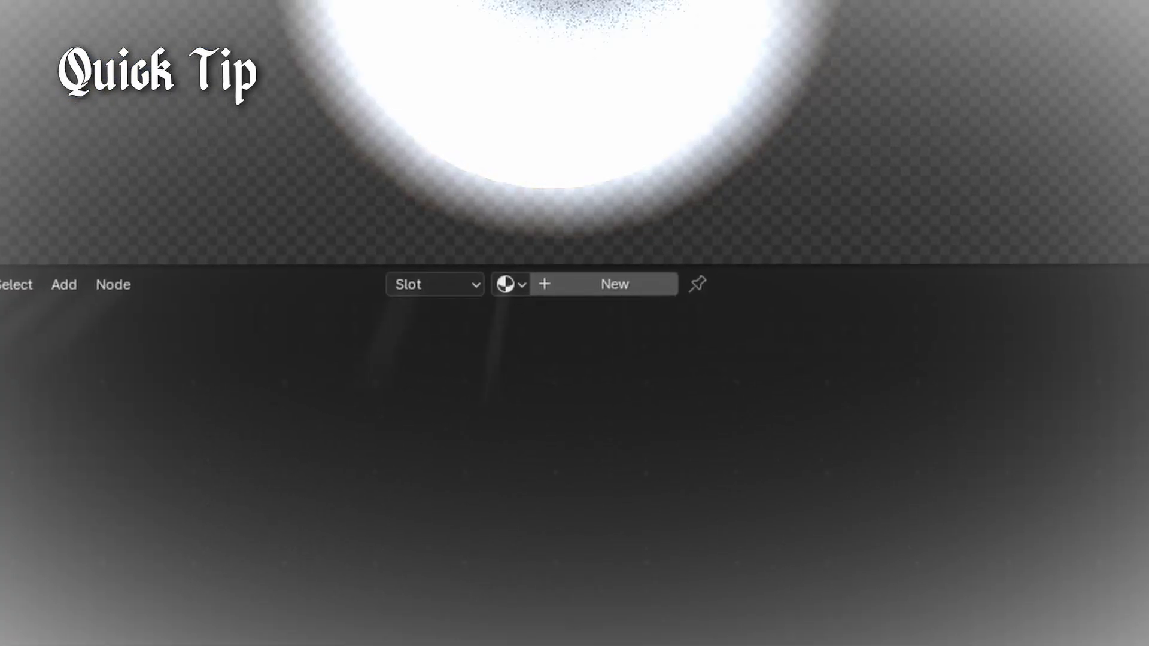
# Create a new material for the sphere object and name it anow.
pyautogui.click(645, 285)
pyautogui.doubleClick(606, 284)
pyautogui.write('anow')
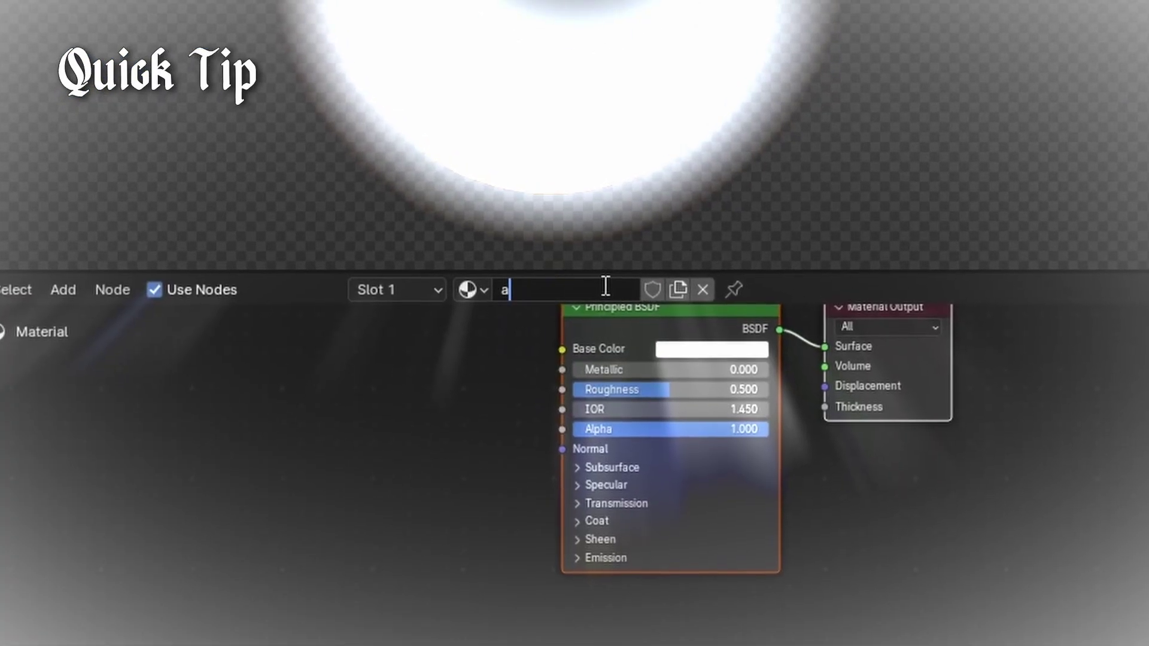
pyautogui.press('Return')
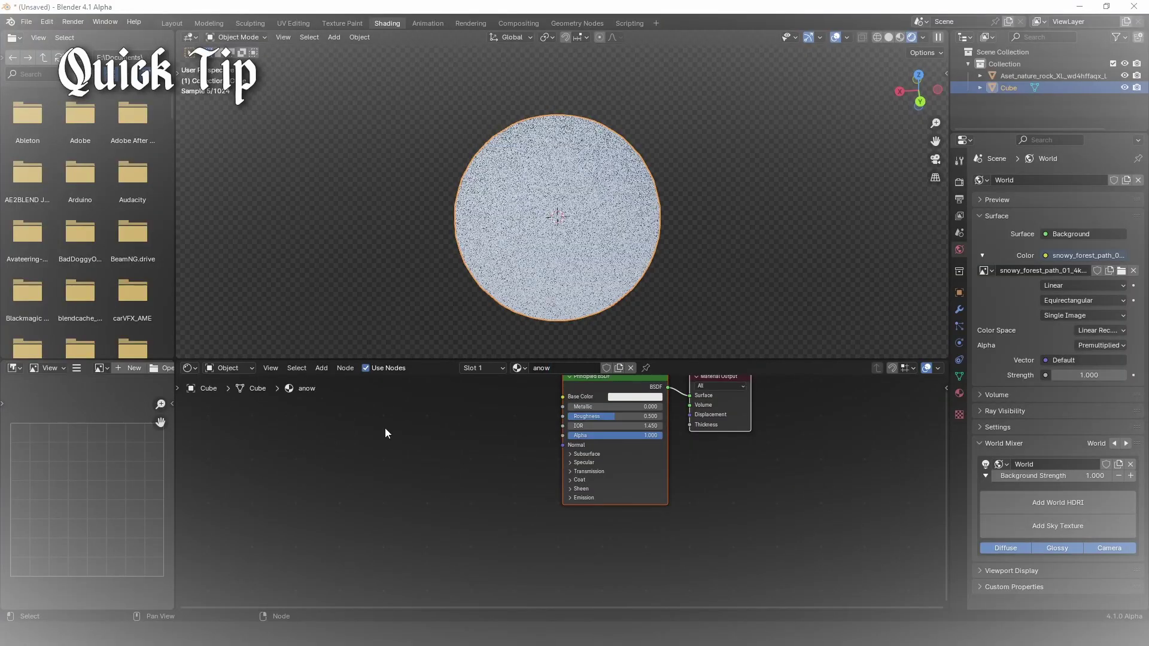
# Add a Noise Texture node to the anow material, placed before the Principled BSDF.
pyautogui.hotkey('shift', 'a')
pyautogui.click(407, 399)
pyautogui.write('noi')
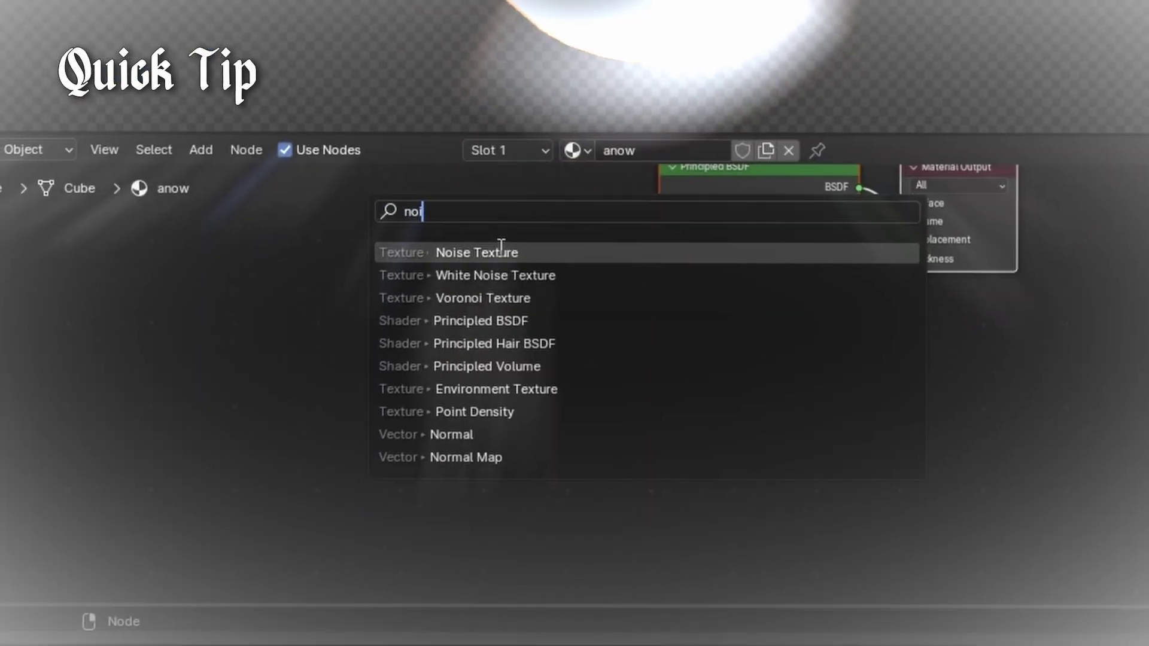
pyautogui.click(501, 251)
pyautogui.click(340, 314)
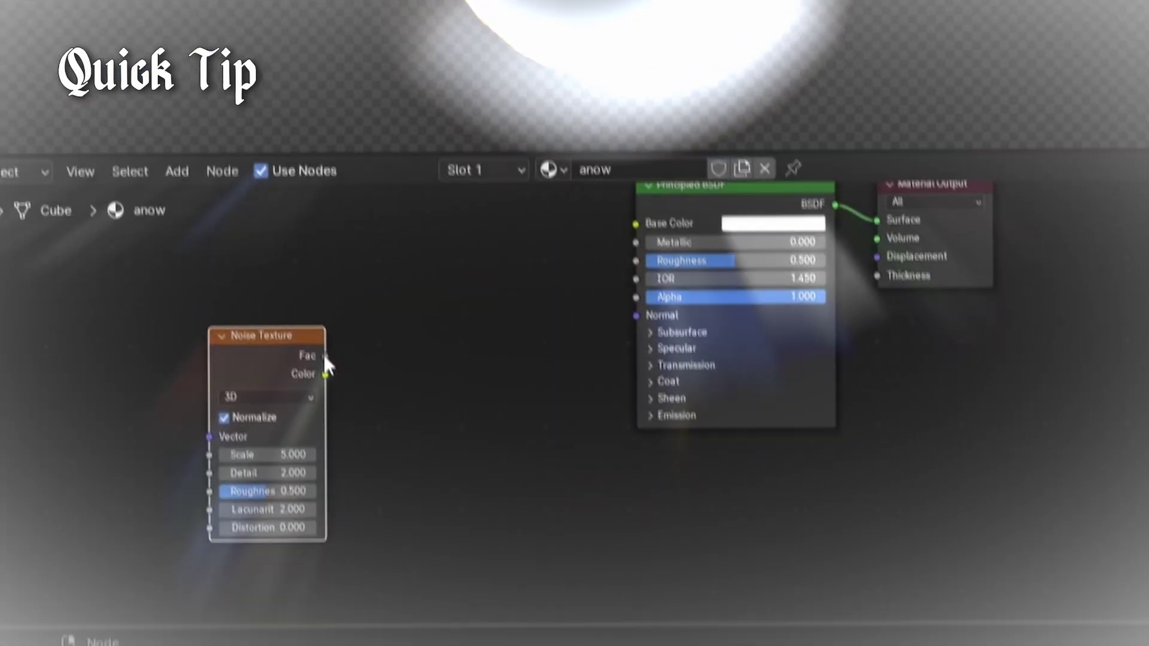
# Feed the noise Fac into the Height of a new Bump node and connect its Normal to the Principled BSDF.
pyautogui.moveTo(347, 335); pyautogui.dragTo(658, 298)
pyautogui.hotkey('shift', 'a')
pyautogui.click(556, 303)
pyautogui.write('bu')
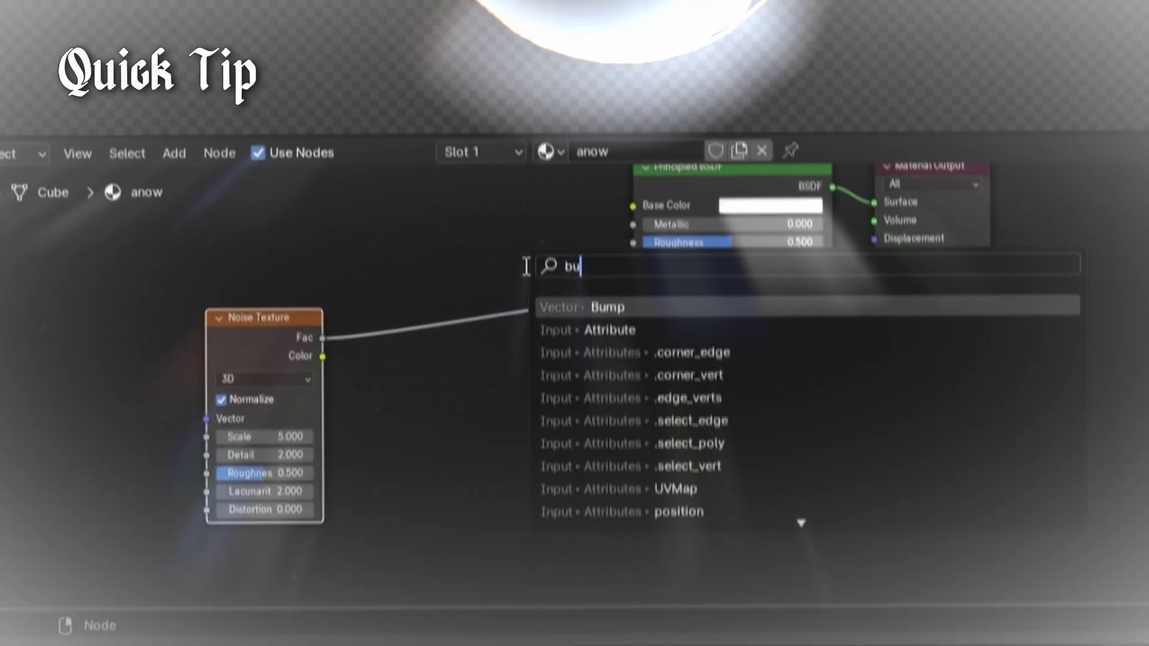
pyautogui.click(622, 358)
pyautogui.click(413, 299)
pyautogui.moveTo(412, 385)
pyautogui.mouseDown()
pyautogui.moveTo(395, 376)
pyautogui.moveTo(411, 367)
pyautogui.mouseUp()
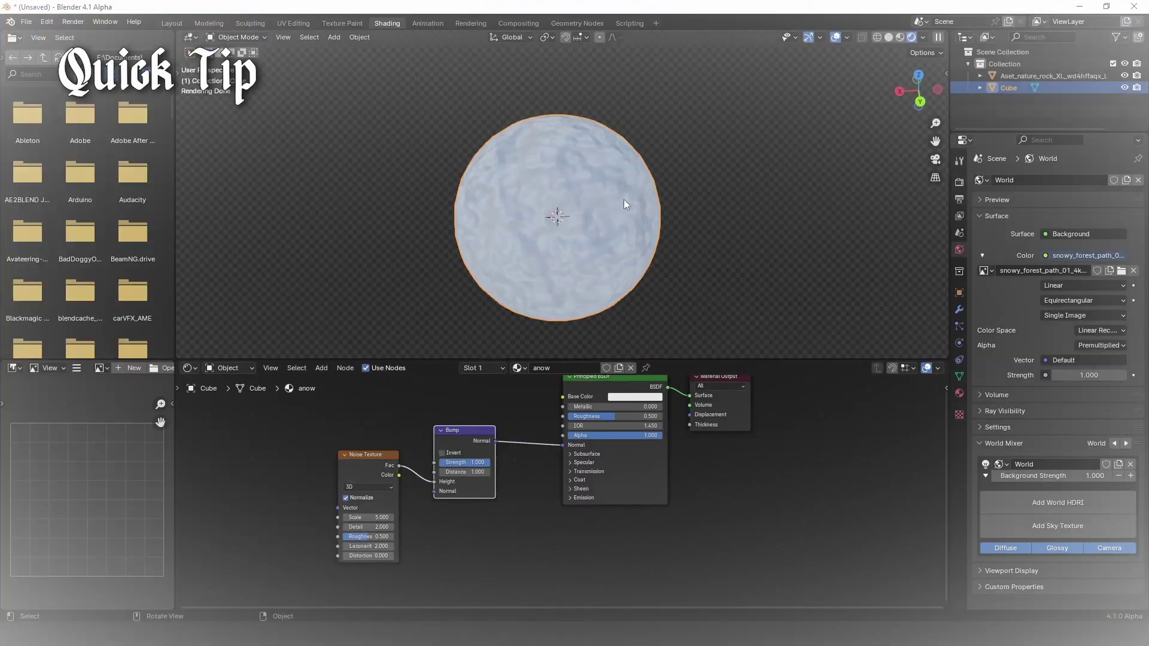
# Raise the Noise Texture's Detail to 15.
pyautogui.scroll(2, 628, 200)
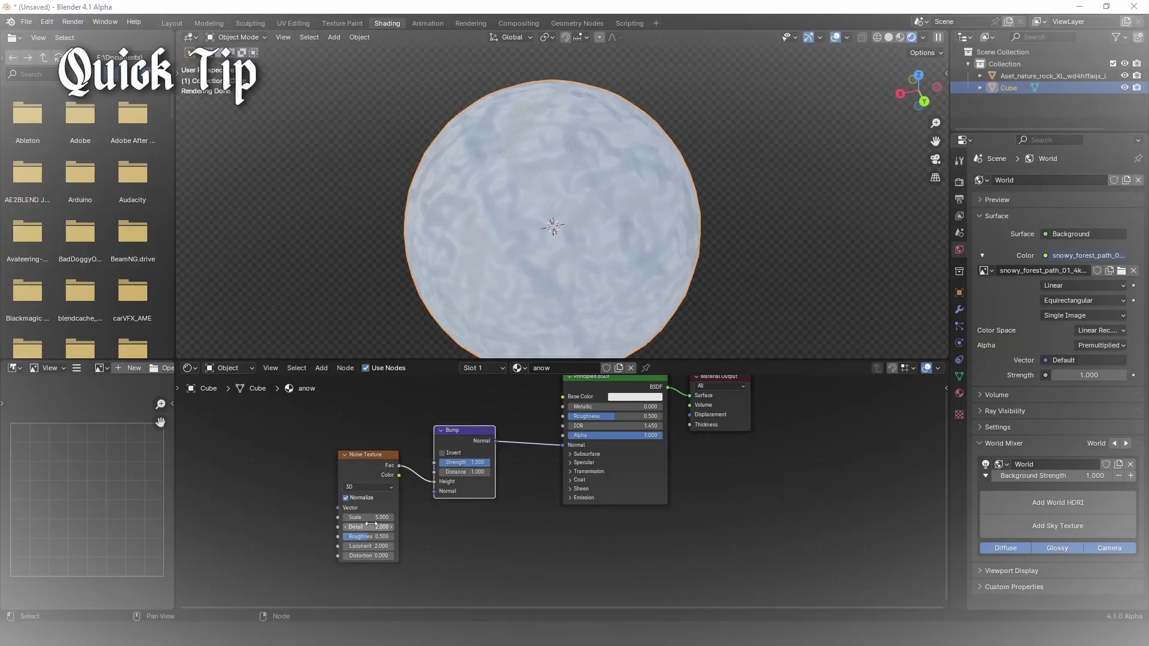
pyautogui.moveTo(368, 527); pyautogui.dragTo(478, 527)
pyautogui.moveTo(538, 279); pyautogui.dragTo(556, 244, button='middle')
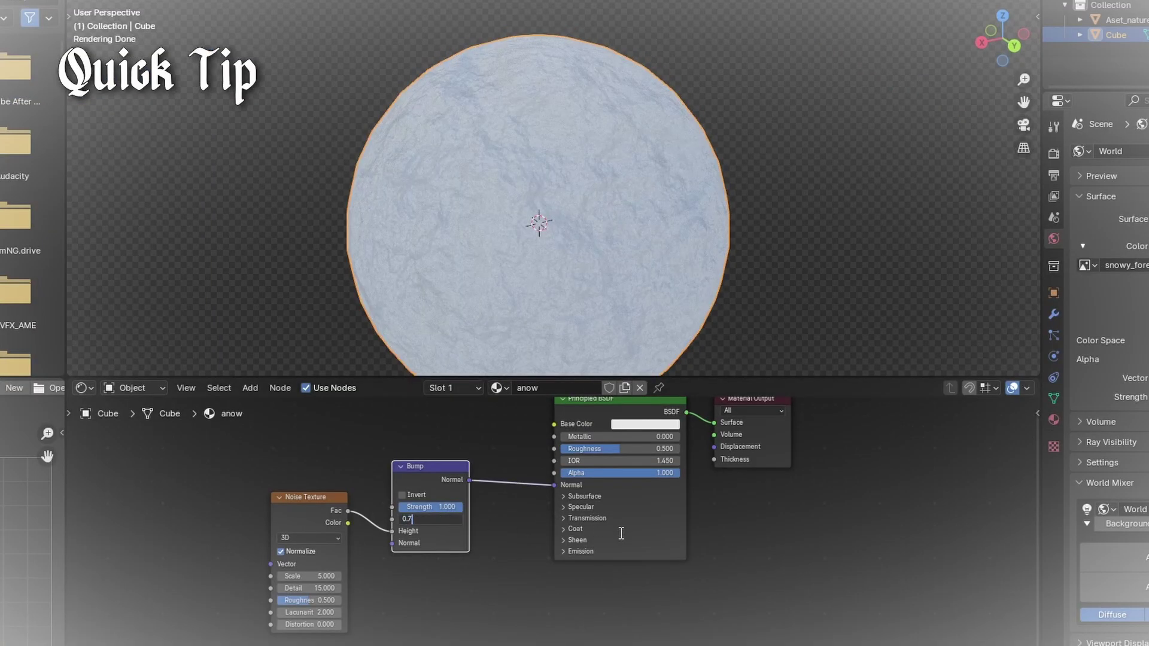
# Set the Bump node's Distance and Strength both to 0.75, and raise the Principled BSDF's Roughness.
pyautogui.write('5')
pyautogui.press('Return')
pyautogui.moveTo(585, 302); pyautogui.dragTo(575, 293, button='middle')
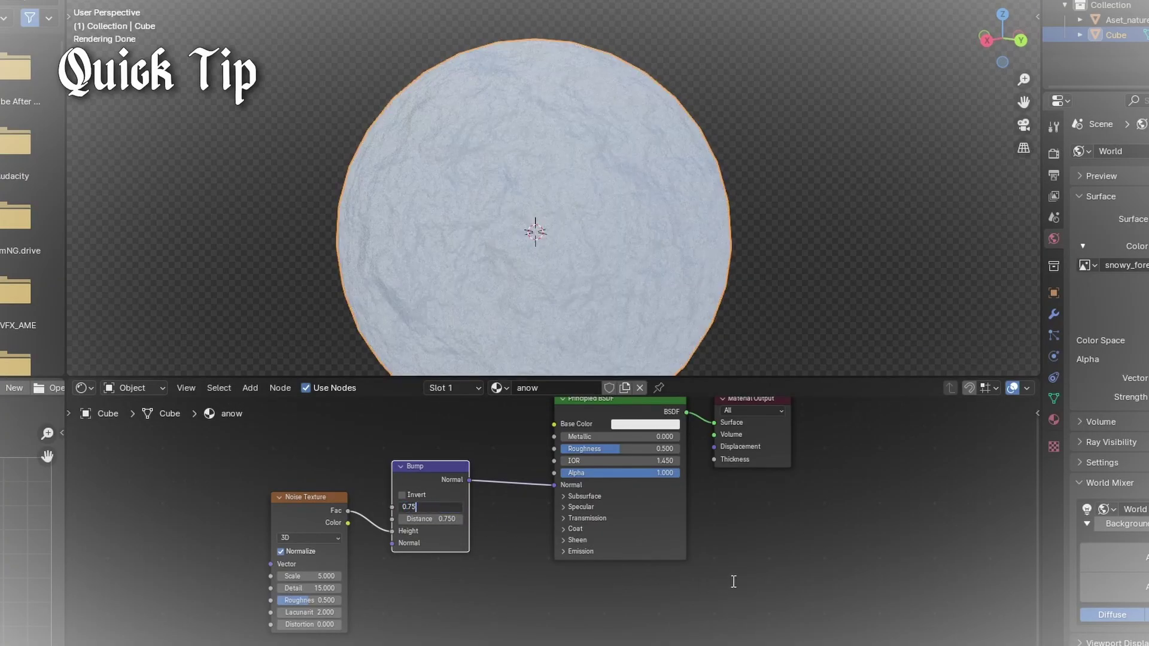
pyautogui.press('Return')
pyautogui.moveTo(538, 269); pyautogui.dragTo(596, 243, button='middle')
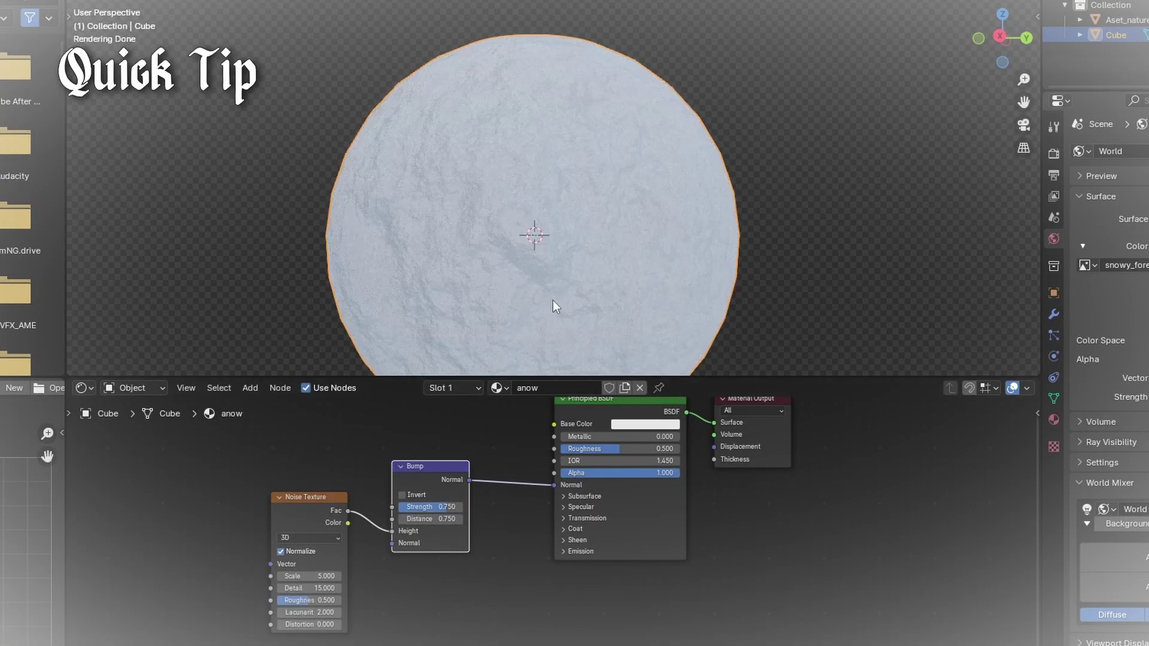
pyautogui.moveTo(621, 449); pyautogui.dragTo(680, 450)
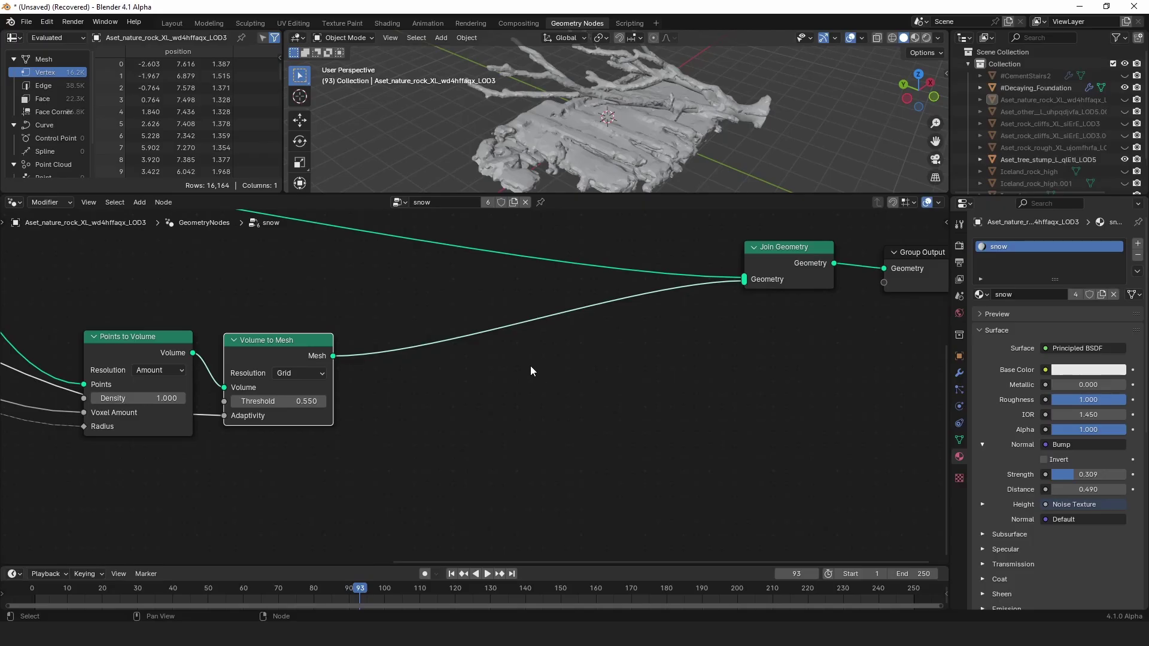
# Insert a Set Material node between Volume to Mesh and Join Geometry, and assign the snow material to it.
pyautogui.hotkey('shift', 'a')
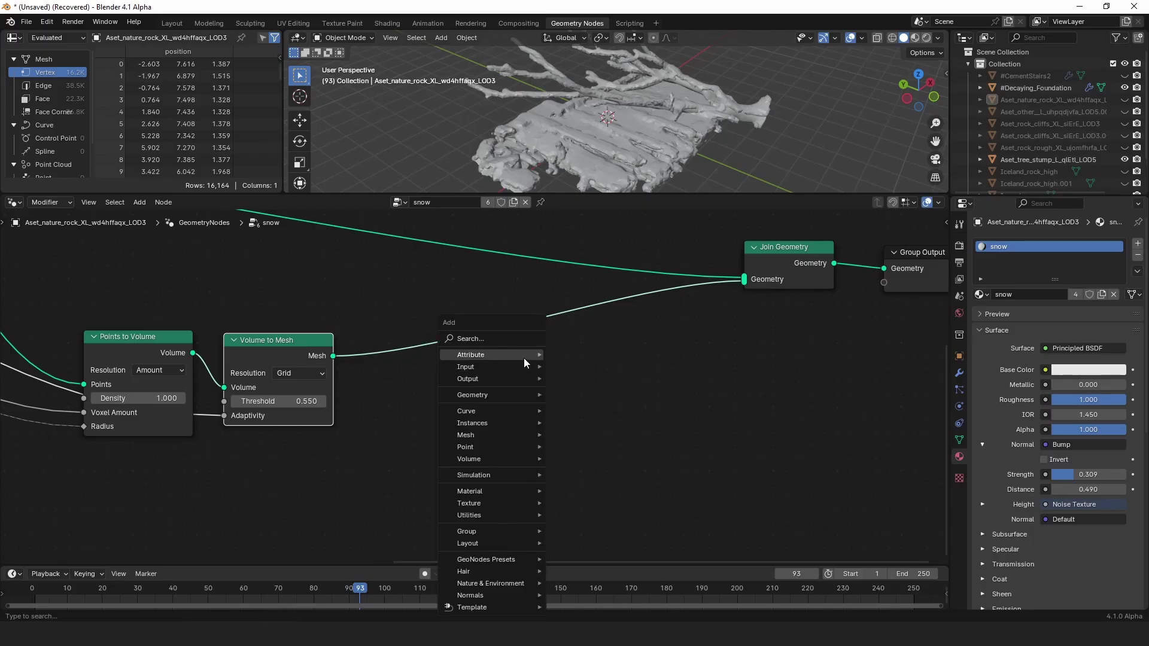
pyautogui.click(513, 339)
pyautogui.write('set')
pyautogui.click(572, 374)
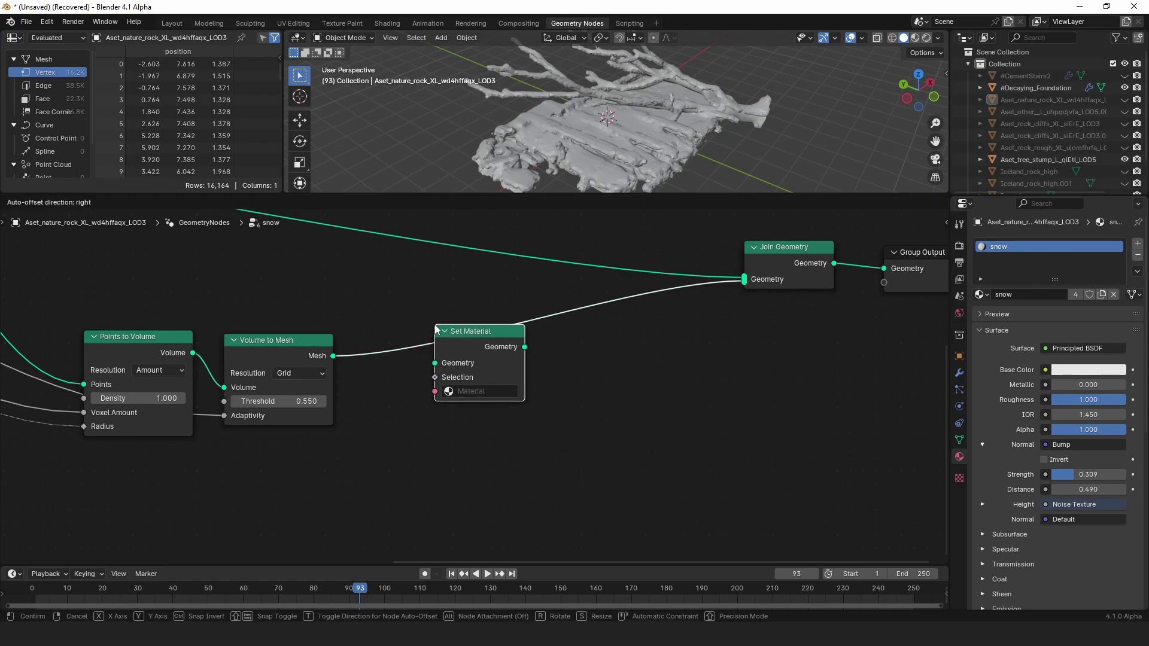
pyautogui.click(467, 355)
pyautogui.moveTo(468, 355); pyautogui.dragTo(412, 360)
pyautogui.click(423, 397)
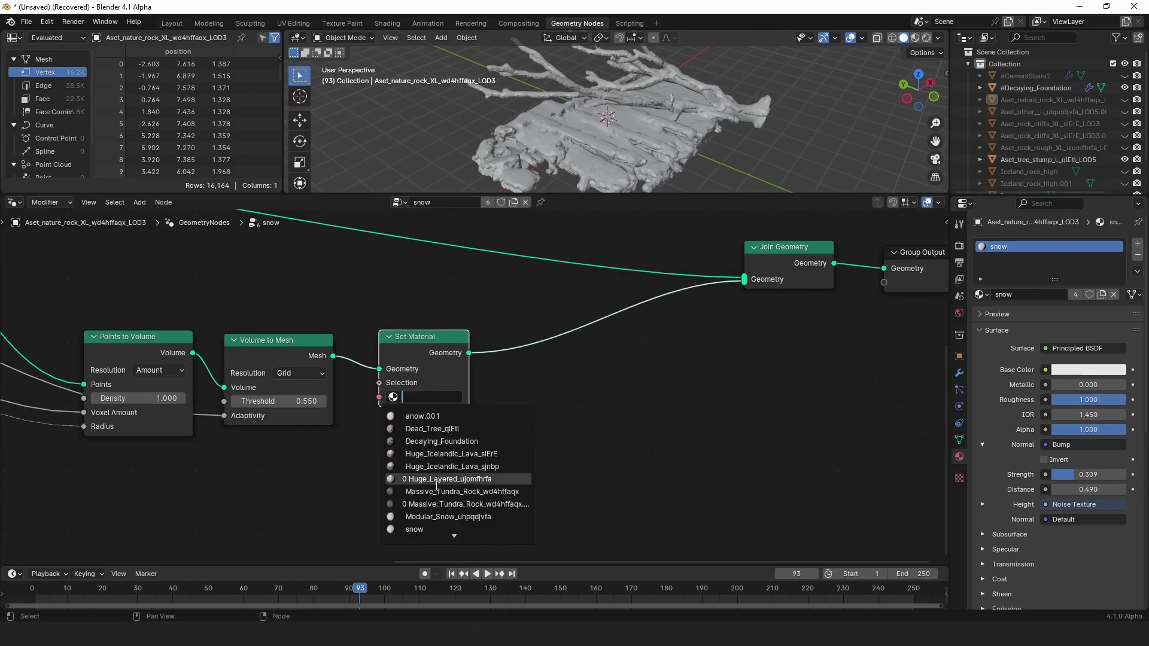
pyautogui.click(427, 530)
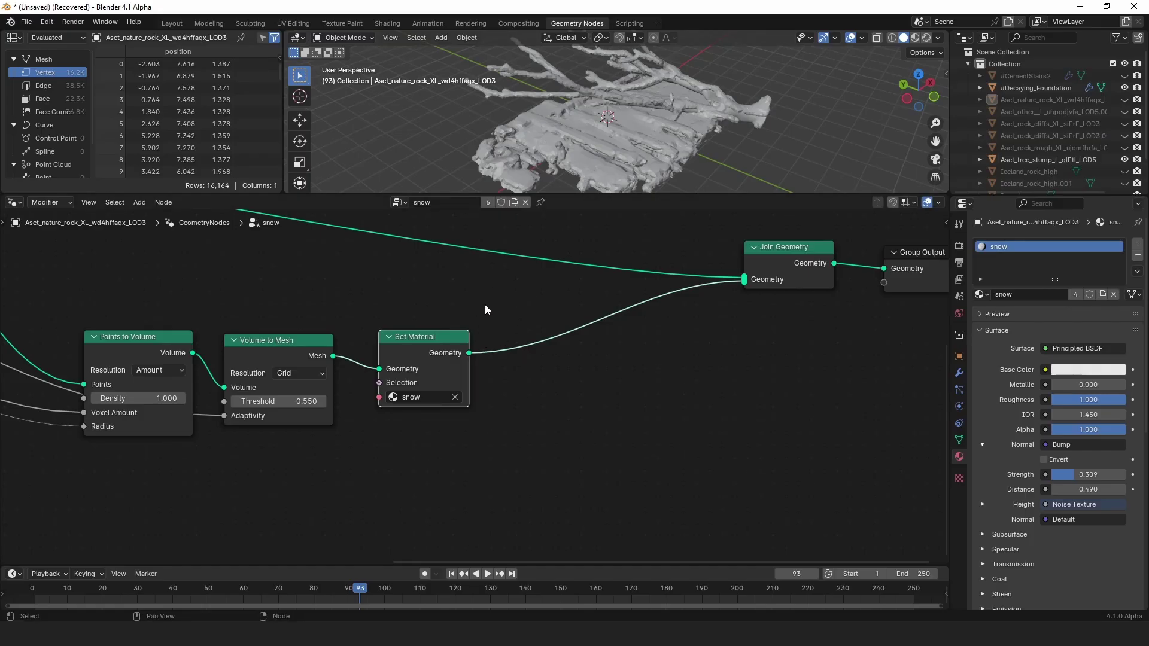
pyautogui.hotkey('shift', 'a')
pyautogui.write('s')
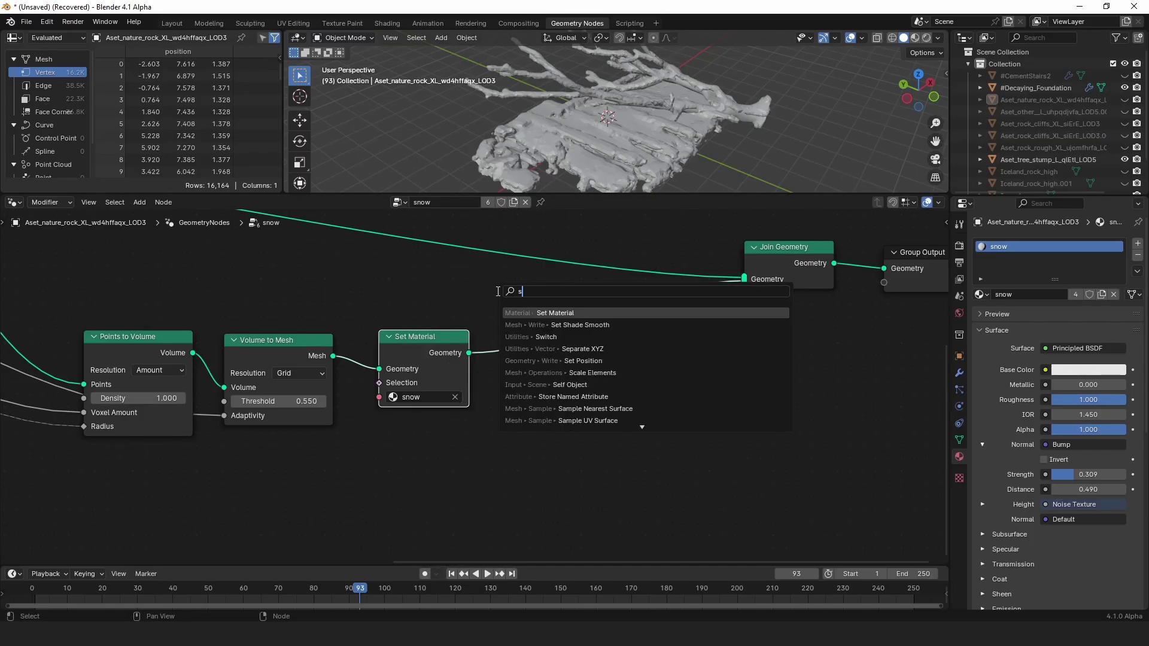
pyautogui.write('ets')
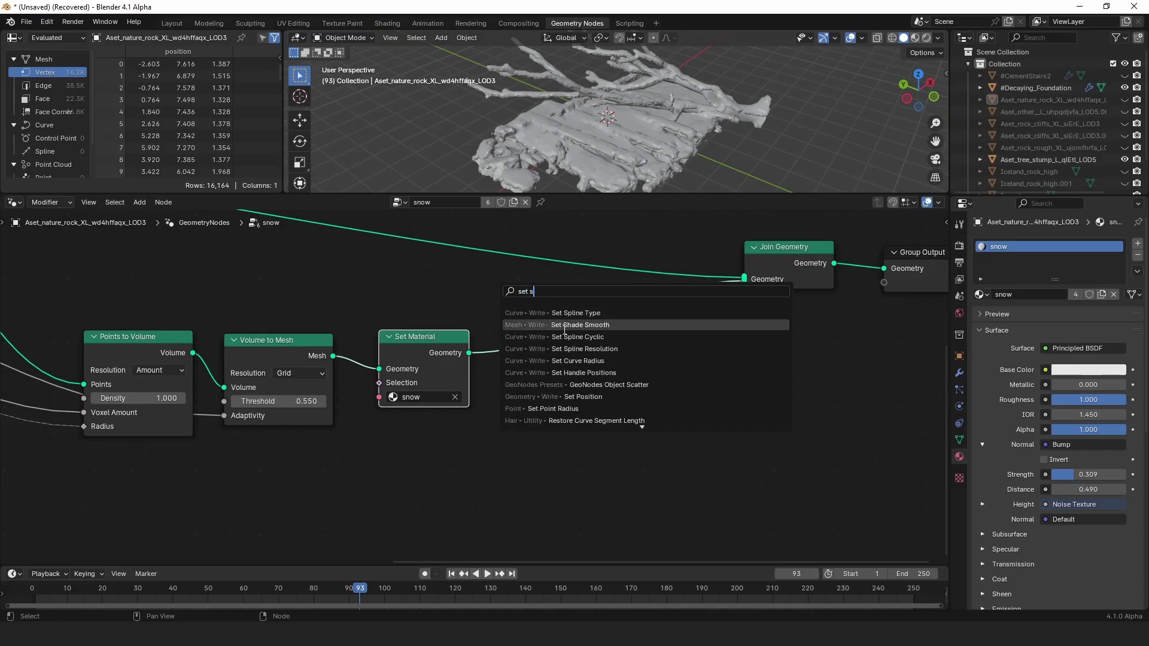
pyautogui.click(565, 337)
pyautogui.press('Escape')
# Insert a Set Shade Smooth node between Set Material and Join Geometry.
pyautogui.hotkey('shift', 'a')
pyautogui.write('set sh')
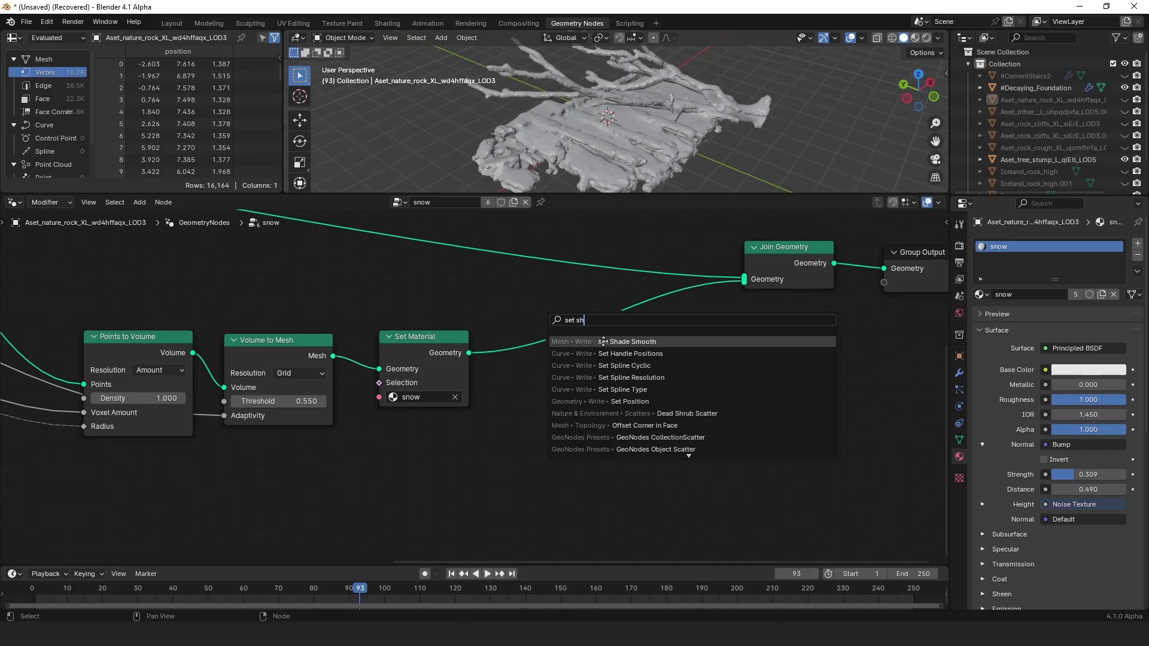
pyautogui.press('Return')
pyautogui.click(506, 313)
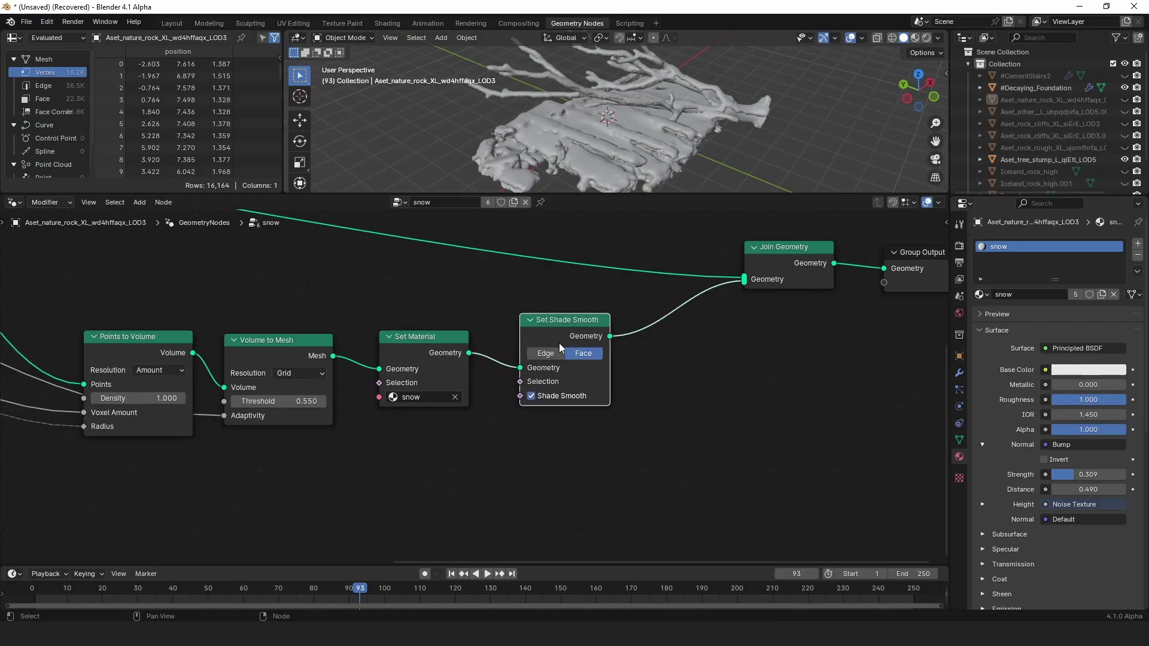
pyautogui.moveTo(544, 338); pyautogui.dragTo(518, 357)
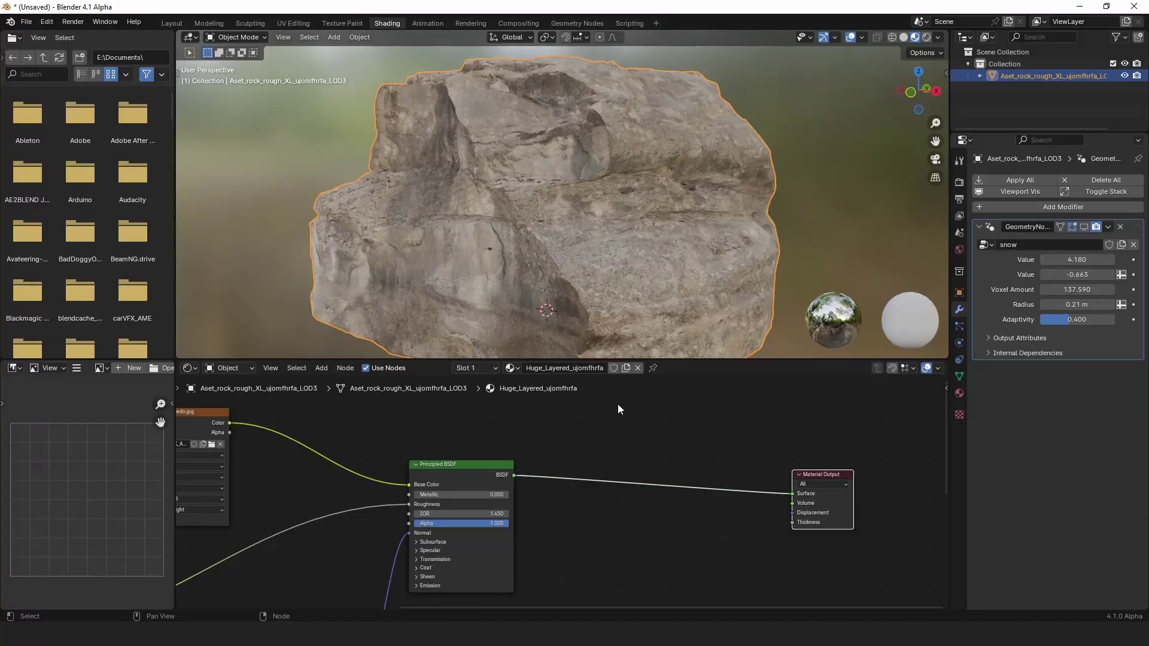
# Insert a Mix Shader node between the Principled BSDF and the Material Output, and space the nodes apart.
pyautogui.hotkey('shift', 'a')
pyautogui.click(617, 404)
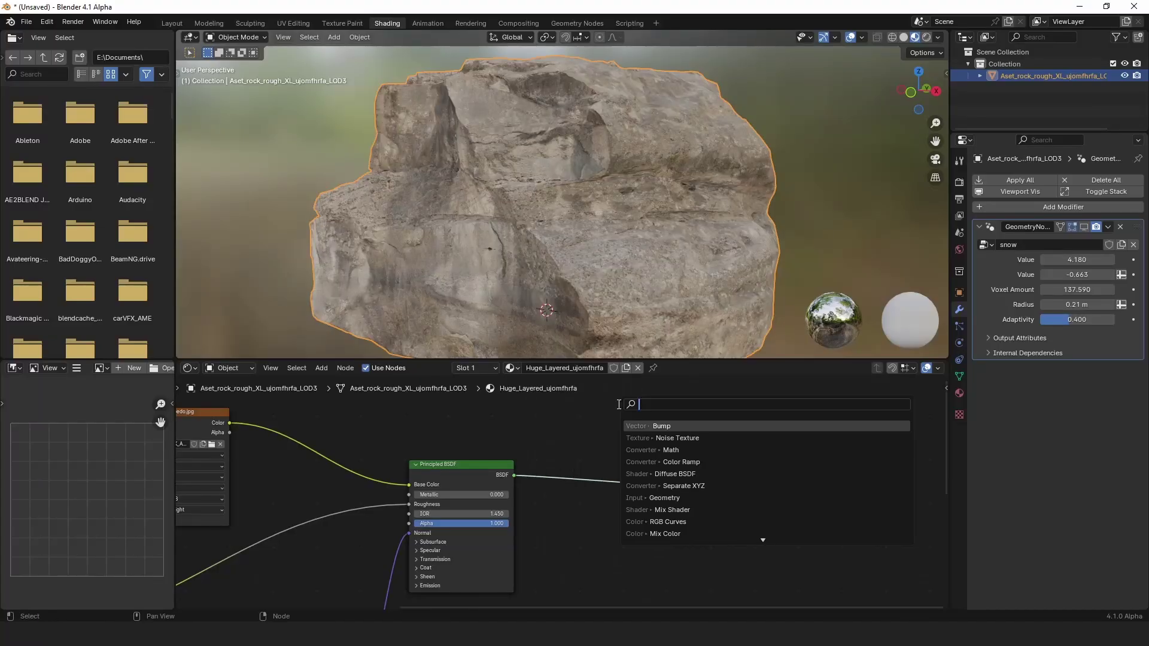
pyautogui.write('mi')
pyautogui.click(655, 449)
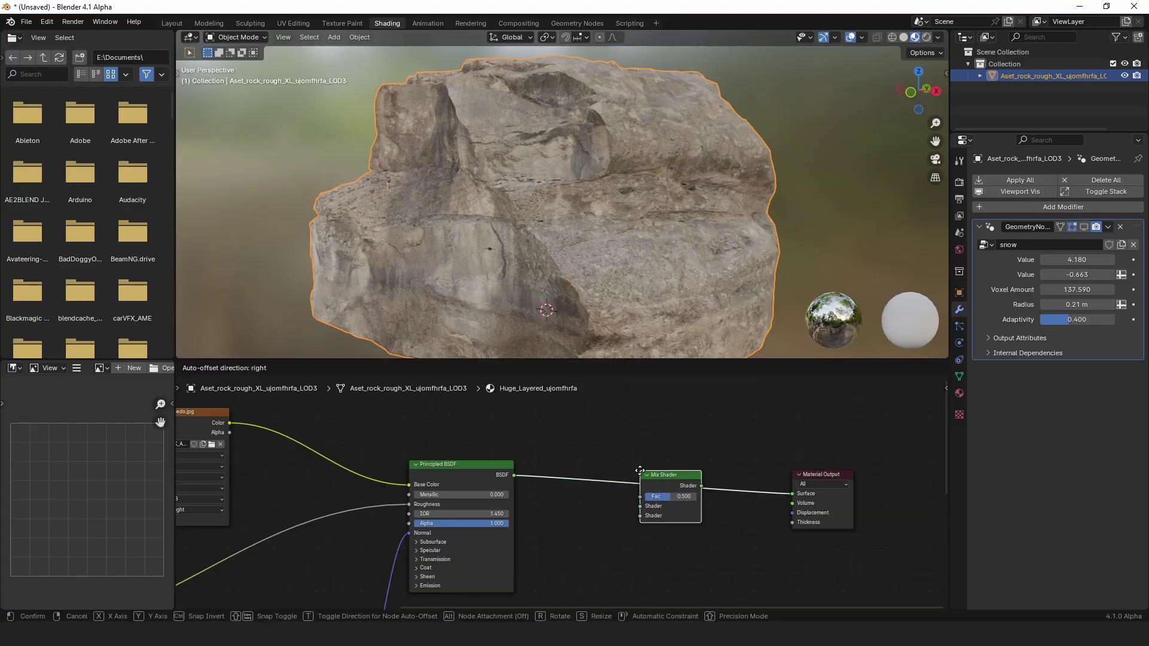
pyautogui.click(611, 464)
pyautogui.moveTo(477, 475); pyautogui.dragTo(328, 444, button='middle')
pyautogui.moveTo(503, 441); pyautogui.dragTo(548, 440)
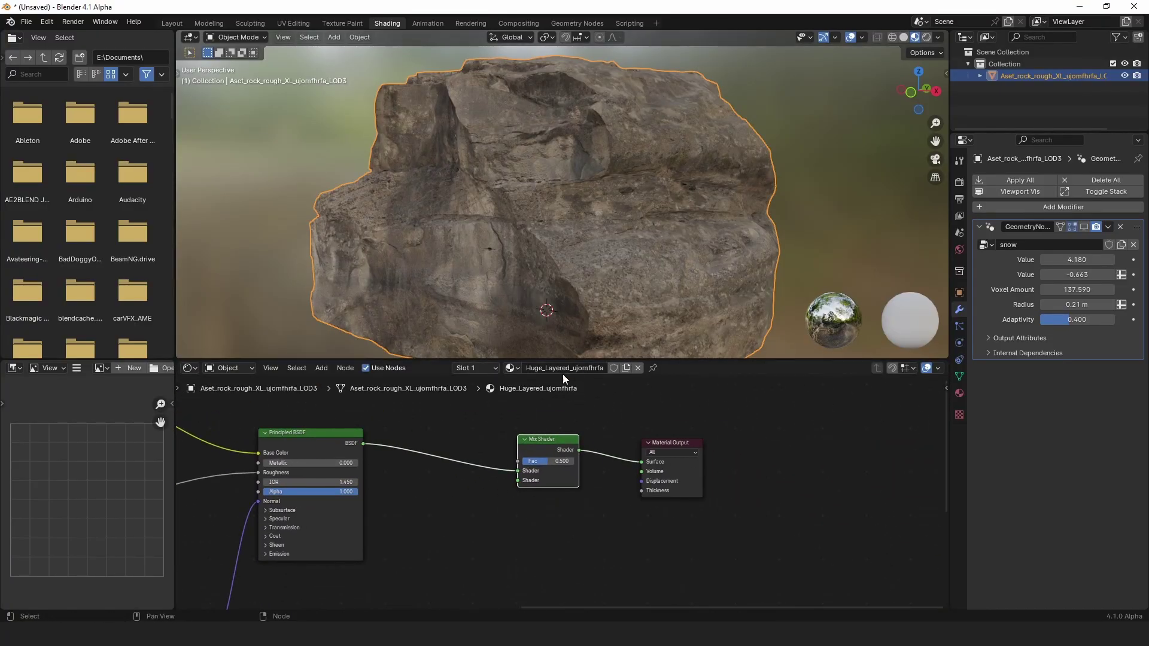
pyautogui.moveTo(549, 471); pyautogui.dragTo(514, 445, button='middle')
pyautogui.moveTo(637, 440); pyautogui.dragTo(735, 449)
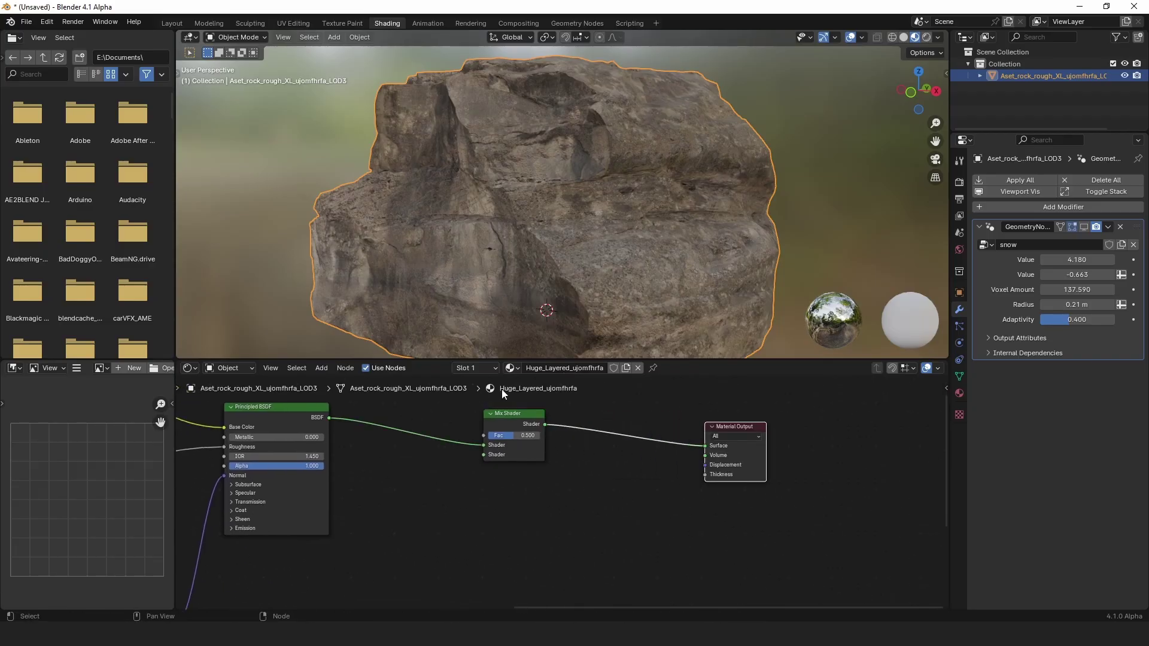
pyautogui.moveTo(509, 419); pyautogui.dragTo(521, 467)
# Add a Geometry input node above the Principled BSDF.
pyautogui.hotkey('shift', 'a')
pyautogui.hotkey('shift', 'a')
pyautogui.click(504, 407)
pyautogui.write('ge')
pyautogui.press('Return')
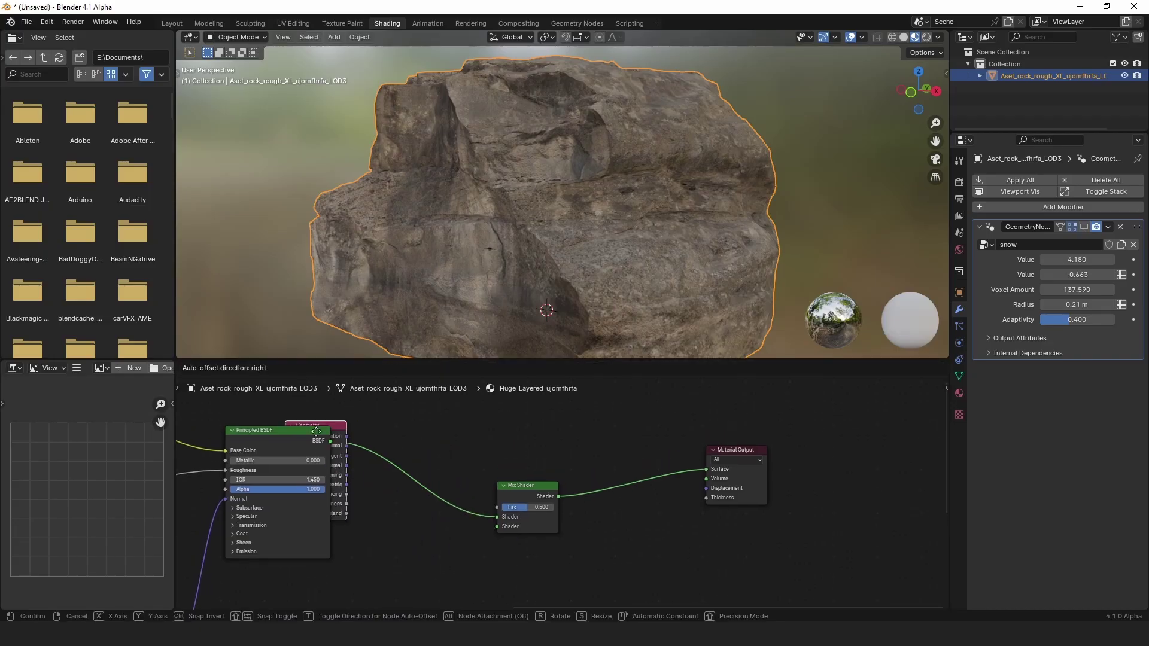
pyautogui.click(290, 383)
pyautogui.moveTo(341, 482); pyautogui.dragTo(352, 441, button='middle')
pyautogui.scroll(2, 357, 449)
pyautogui.scroll(-4, 383, 449)
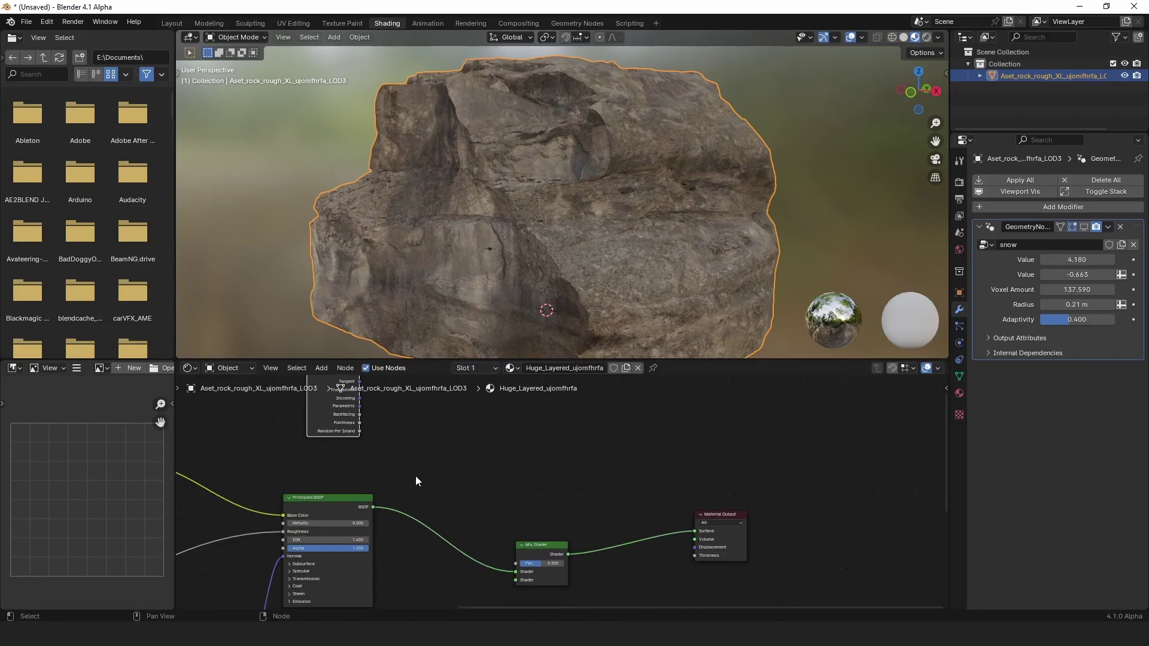
pyautogui.scroll(2, 416, 442)
# Add a Separate XYZ node beside the Geometry node and connect the Geometry's Position output to its Vector input.
pyautogui.hotkey('shift', 'a')
pyautogui.click(414, 421)
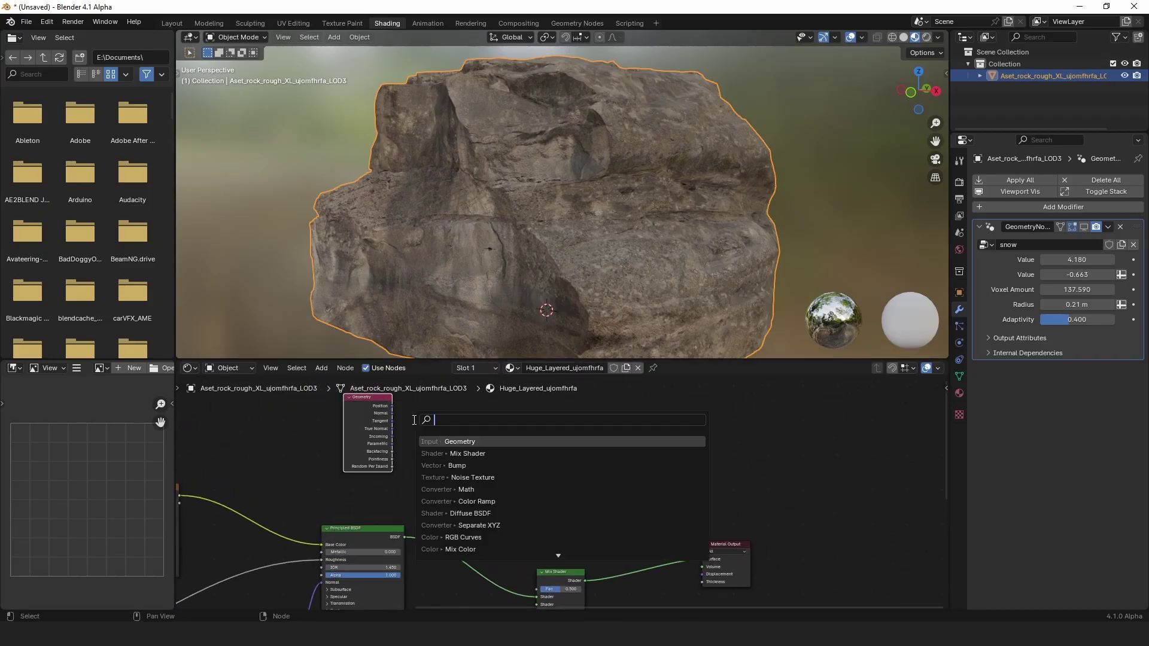
pyautogui.write('se')
pyautogui.click(450, 440)
pyautogui.click(417, 407)
pyautogui.moveTo(391, 406); pyautogui.dragTo(419, 441)
pyautogui.moveTo(467, 454); pyautogui.dragTo(468, 432, button='middle')
pyautogui.moveTo(439, 399); pyautogui.dragTo(439, 423)
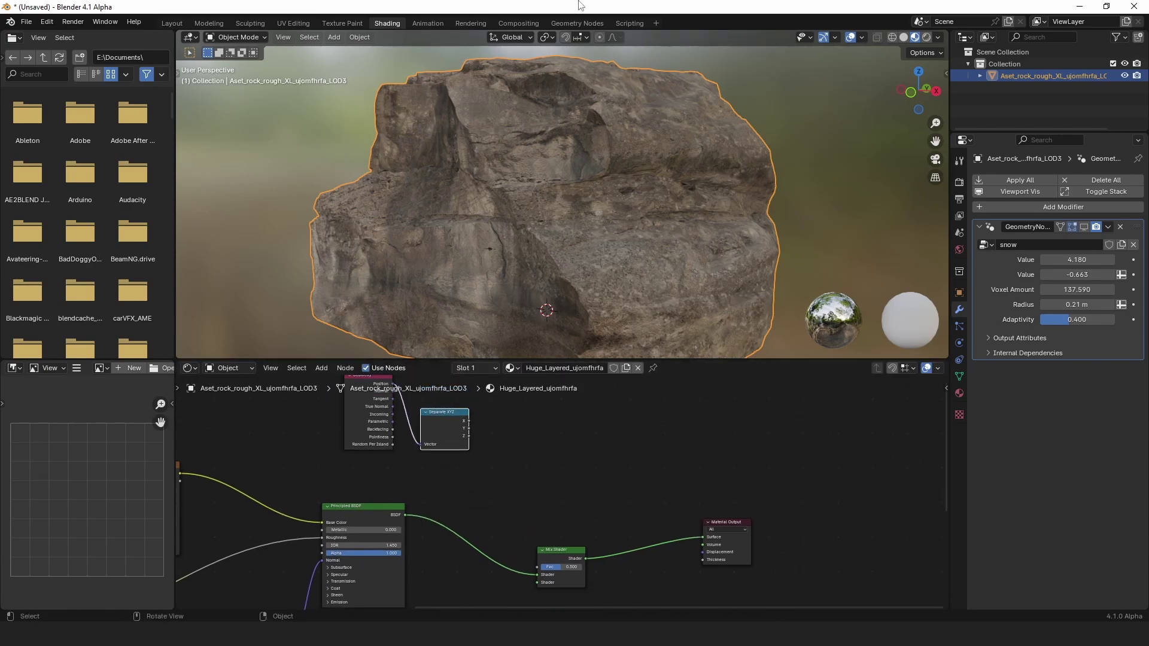
# Connect the Separate XYZ's Z output to the Mix Shader's Fac and tidy the spacing of the surrounding nodes.
pyautogui.moveTo(561, 527); pyautogui.dragTo(590, 518)
pyautogui.moveTo(464, 427); pyautogui.dragTo(566, 537)
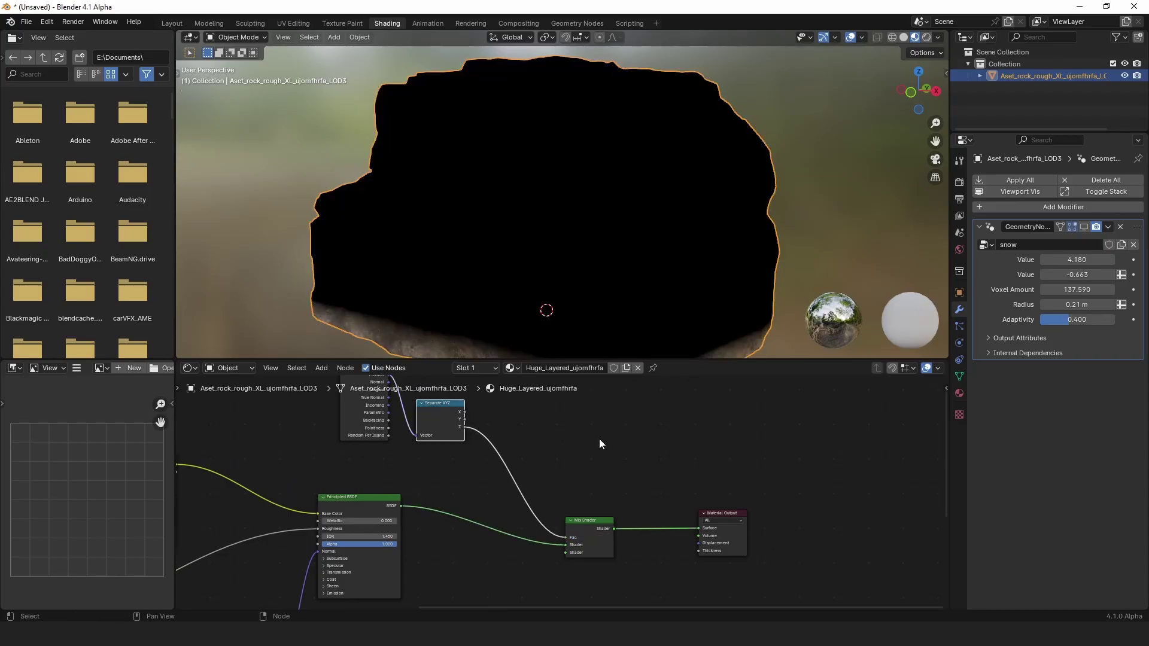
pyautogui.moveTo(542, 445); pyautogui.dragTo(525, 509, button='middle')
pyautogui.moveTo(456, 493); pyautogui.dragTo(369, 470)
pyautogui.moveTo(437, 513); pyautogui.dragTo(372, 399, button='middle')
pyautogui.moveTo(714, 545); pyautogui.dragTo(527, 430)
pyautogui.moveTo(518, 455); pyautogui.dragTo(560, 436)
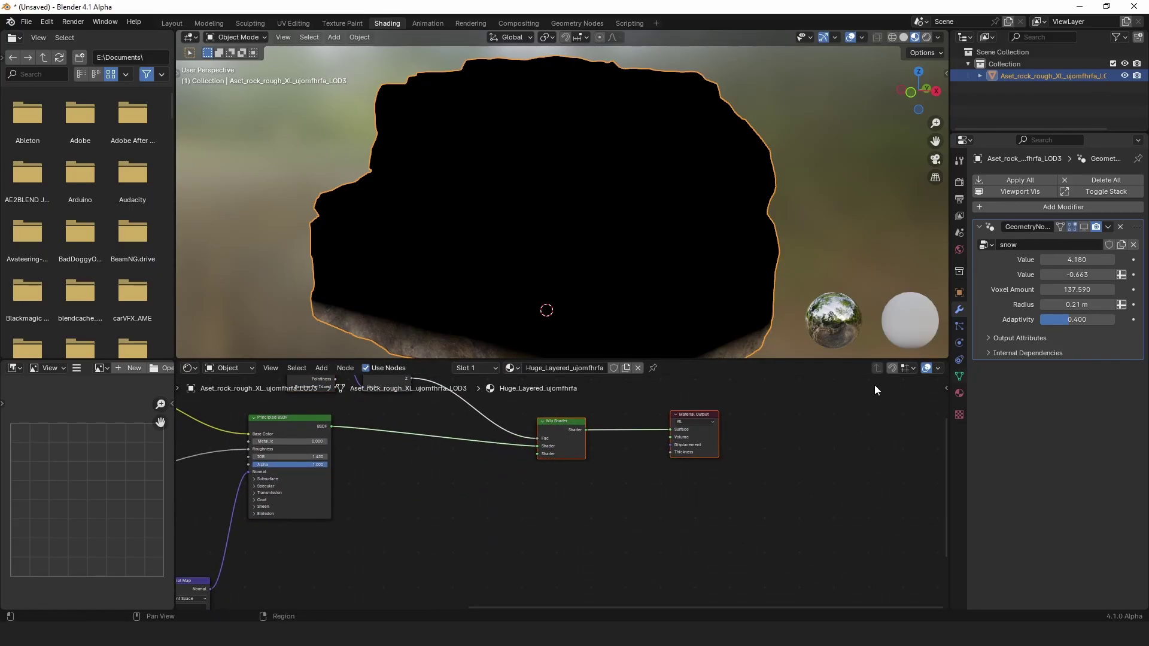
# Add a Diffuse BSDF node below the Mix Shader and connect it to the Mix Shader's second Shader input.
pyautogui.click(546, 477)
pyautogui.moveTo(545, 479)
pyautogui.mouseDown(button='middle')
pyautogui.moveTo(549, 537)
pyautogui.moveTo(542, 489)
pyautogui.mouseUp(button='middle')
pyautogui.scroll(-1, 548, 532)
pyautogui.hotkey('shift', 'a')
pyautogui.write('diff')
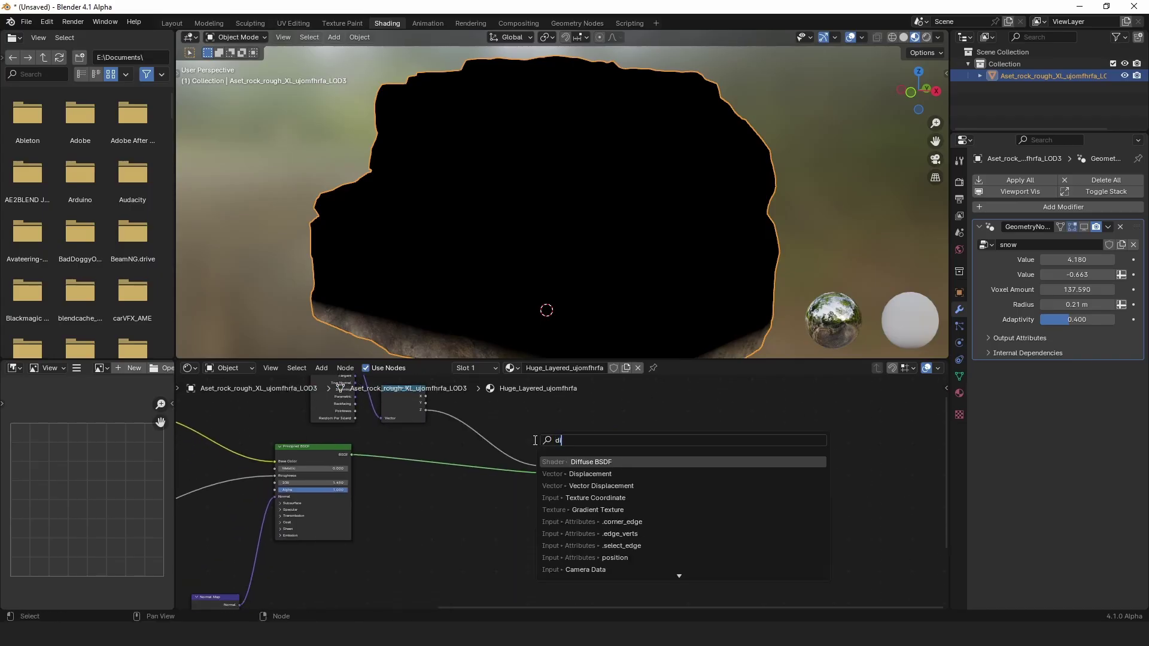
pyautogui.click(576, 462)
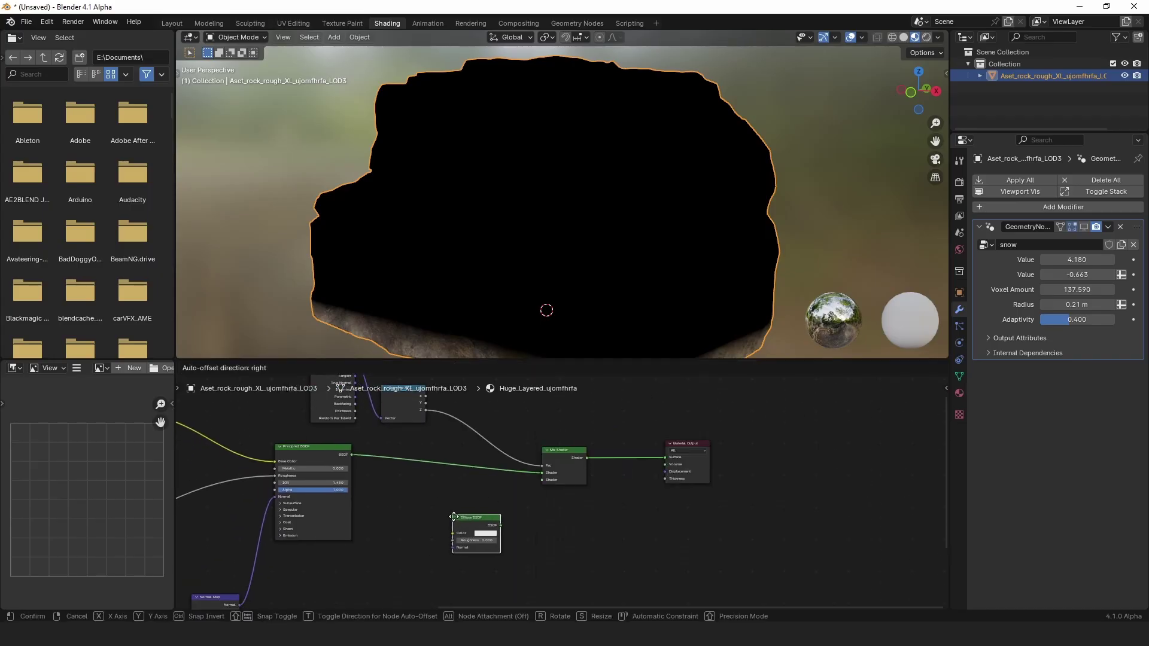
pyautogui.click(420, 498)
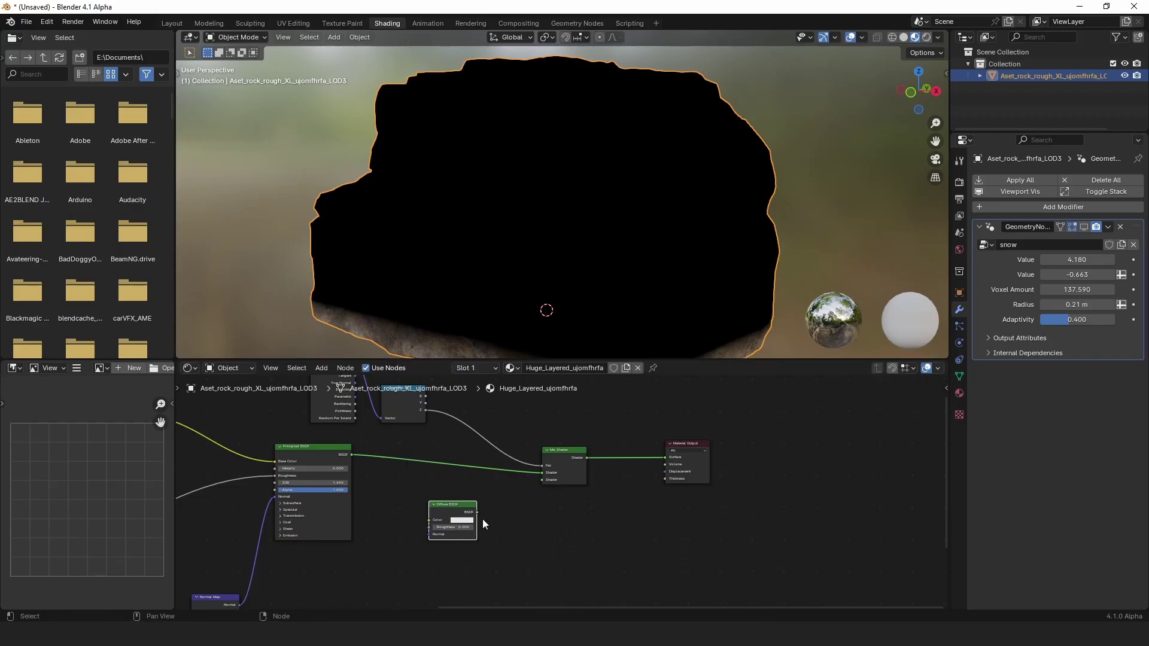
pyautogui.moveTo(477, 511); pyautogui.dragTo(543, 481)
pyautogui.moveTo(469, 508); pyautogui.dragTo(483, 478, button='middle')
pyautogui.moveTo(467, 482); pyautogui.dragTo(513, 507)
pyautogui.click(512, 507)
# Add a Bump node beside the Diffuse BSDF.
pyautogui.moveTo(315, 545); pyautogui.dragTo(370, 526, button='middle')
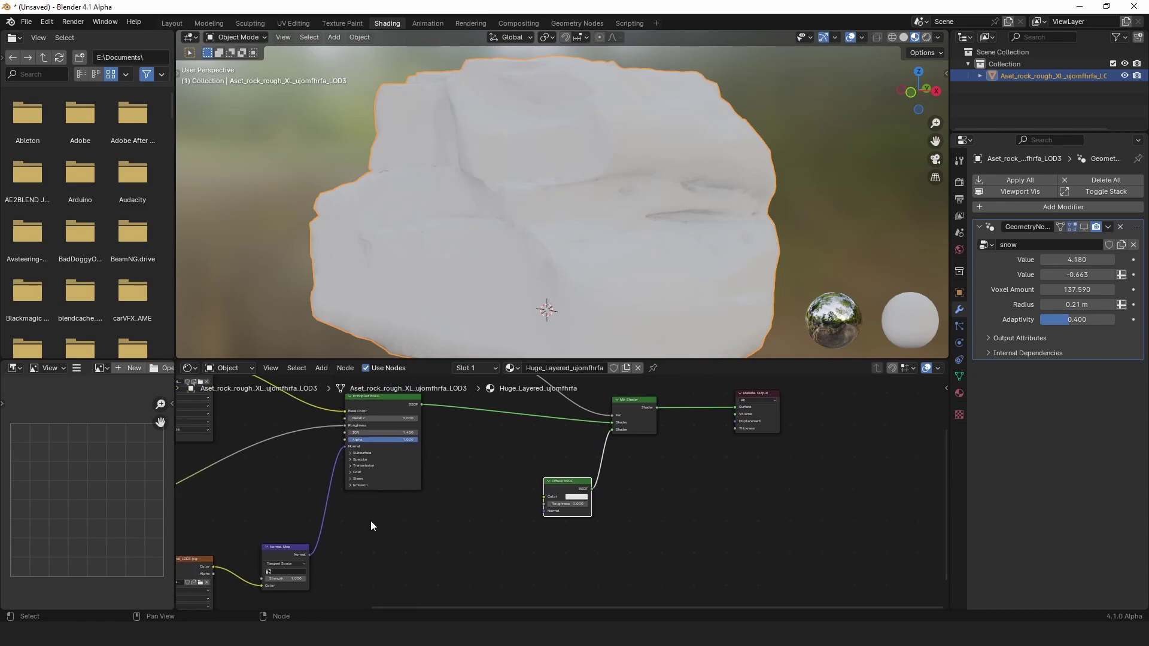
pyautogui.hotkey('shift', 'a')
pyautogui.click(511, 429)
pyautogui.write('bump')
pyautogui.press('Return')
pyautogui.click(468, 496)
# Add a Noise Texture, connecting its Fac to the Bump's Height and the Bump's Normal to the Diffuse BSDF's Normal.
pyautogui.hotkey('shift', 'a')
pyautogui.click(472, 459)
pyautogui.write('noi')
pyautogui.press('Return')
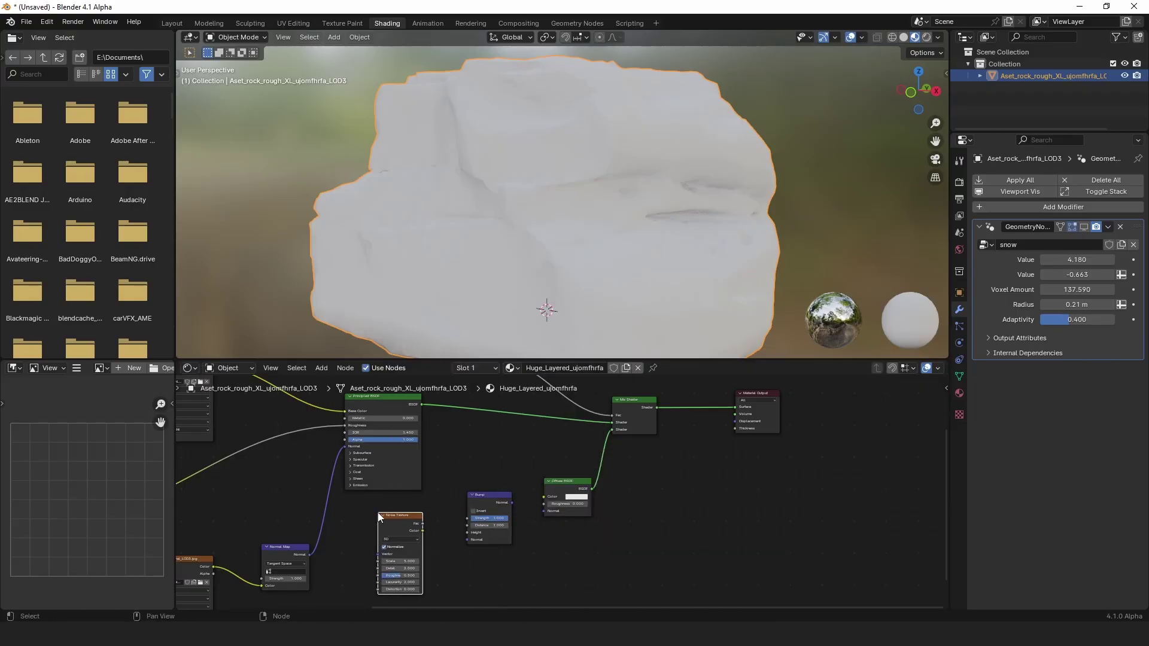
pyautogui.moveTo(422, 524); pyautogui.dragTo(544, 513)
pyautogui.click(508, 499)
# Raise the new Noise Texture's Detail to 15.
pyautogui.moveTo(529, 210); pyautogui.dragTo(528, 268, button='middle')
pyautogui.scroll(2, 528, 228)
pyautogui.scroll(-3, 497, 266)
pyautogui.moveTo(529, 325); pyautogui.dragTo(544, 266, button='middle')
pyautogui.scroll(3, 505, 292)
pyautogui.moveTo(400, 568); pyautogui.dragTo(472, 569)
pyautogui.moveTo(584, 162); pyautogui.dragTo(543, 127, button='middle')
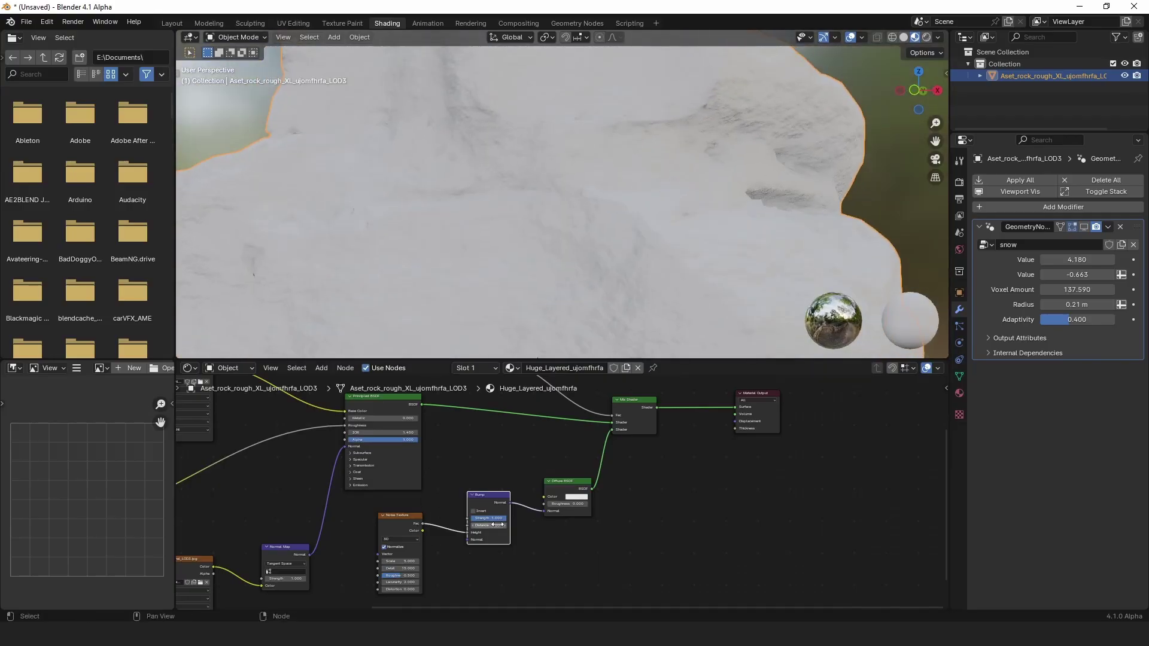
# Set the Diffuse BSDF's Roughness to 0.8 and reposition the node closer to the Bump node.
pyautogui.scroll(-4, 526, 247)
pyautogui.moveTo(621, 192); pyautogui.dragTo(619, 216, button='middle')
pyautogui.moveTo(558, 189); pyautogui.dragTo(559, 213, button='middle')
pyautogui.moveTo(554, 490); pyautogui.dragTo(496, 498, button='middle')
pyautogui.moveTo(487, 522); pyautogui.dragTo(503, 523)
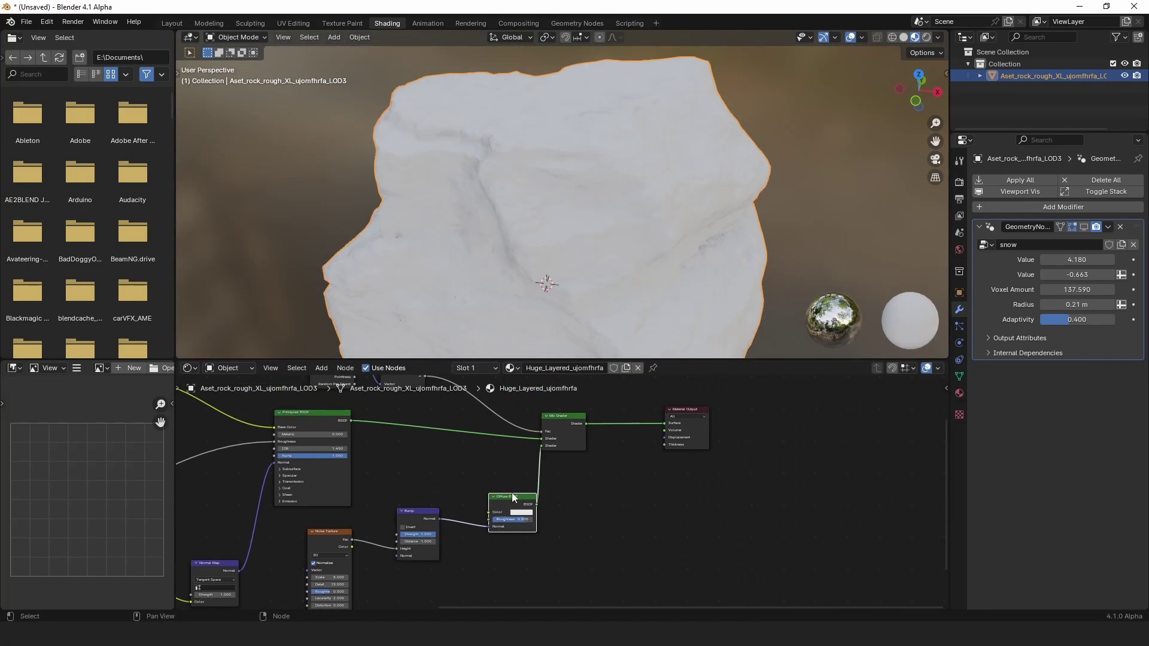
pyautogui.moveTo(496, 437); pyautogui.dragTo(478, 466, button='middle')
pyautogui.moveTo(507, 514); pyautogui.dragTo(492, 546, button='middle')
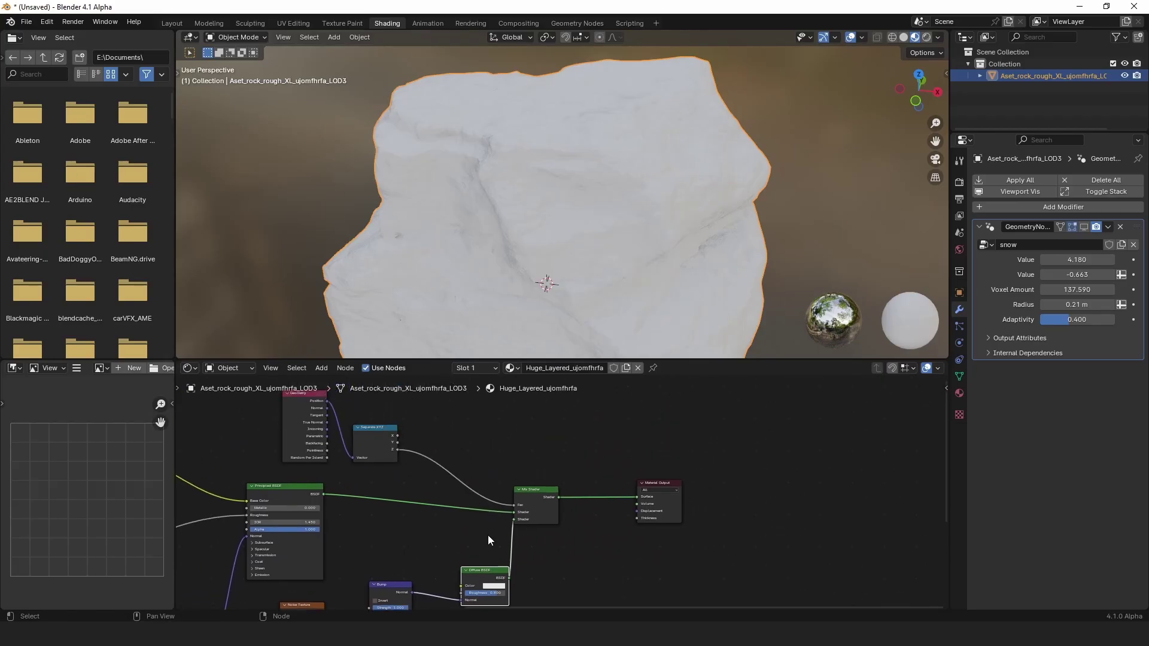
pyautogui.moveTo(482, 578); pyautogui.dragTo(453, 566)
pyautogui.moveTo(521, 305); pyautogui.dragTo(568, 275, button='middle')
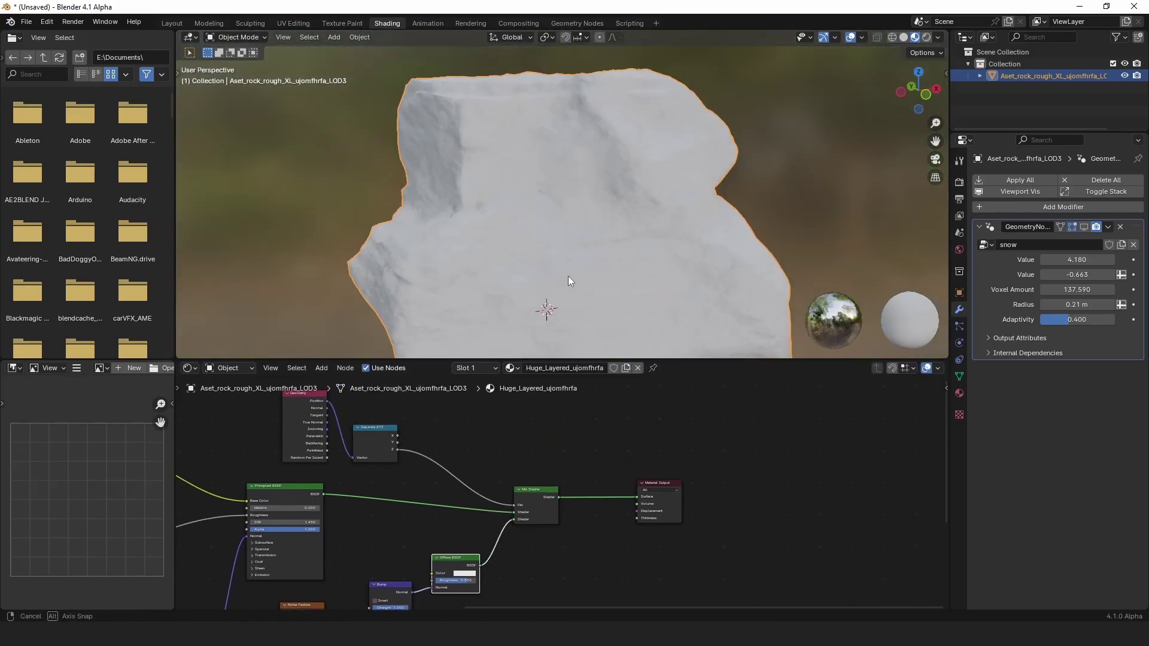
# Insert a Color Ramp between Separate XYZ and the Mix Shader's Fac, and move its white stop to about 0.4.
pyautogui.moveTo(492, 407); pyautogui.dragTo(490, 439, button='middle')
pyautogui.hotkey('shift', 'a')
pyautogui.write('c')
pyautogui.click(518, 461)
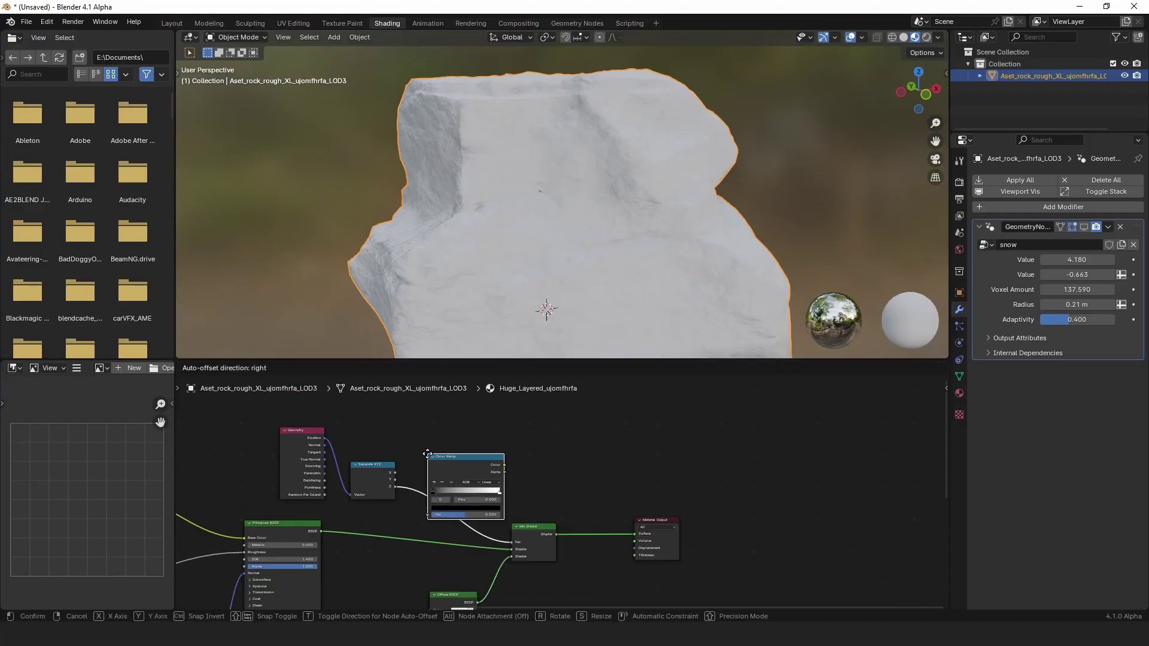
pyautogui.click(433, 483)
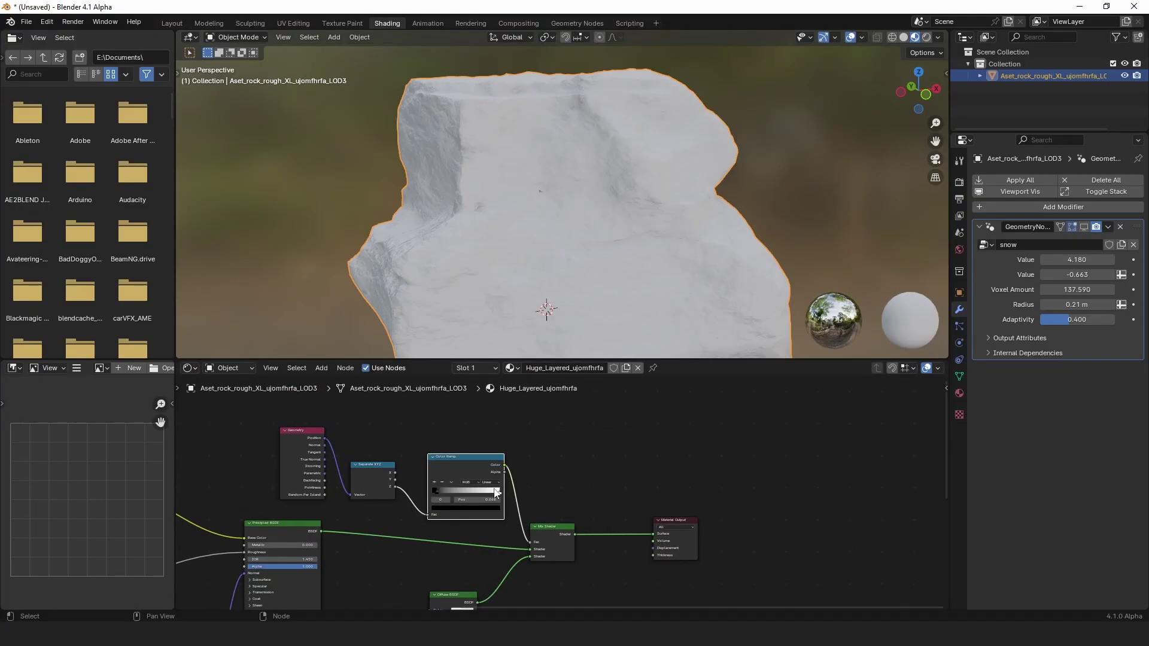
pyautogui.moveTo(501, 493); pyautogui.dragTo(453, 492)
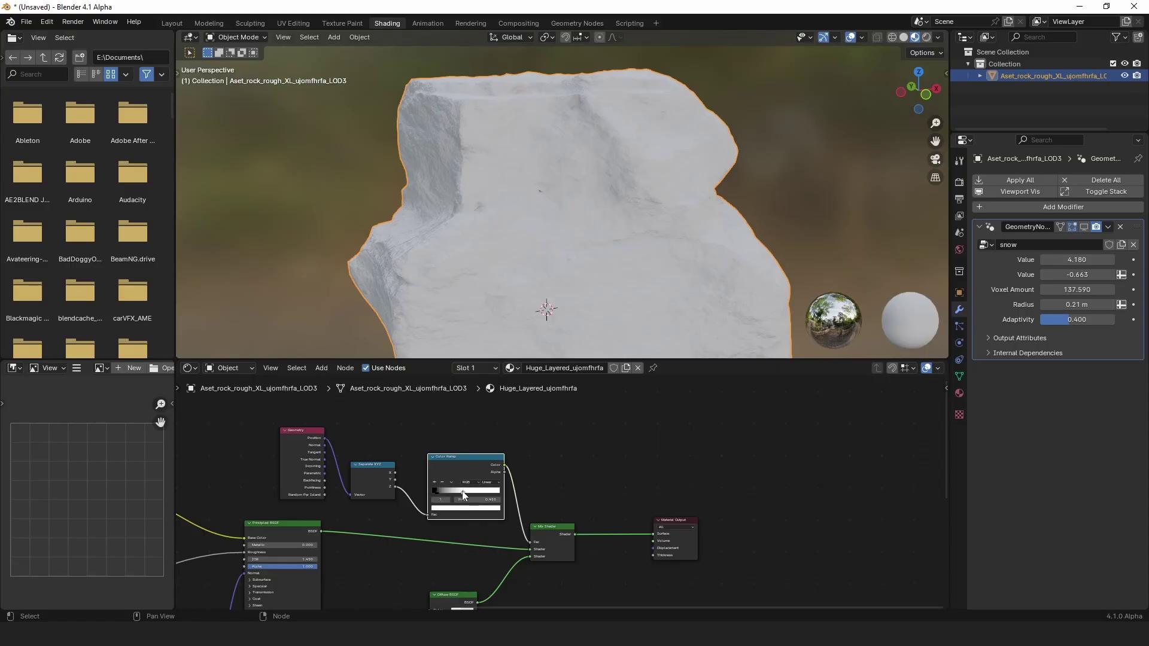
# Feed the Separate XYZ's Vector input from the Geometry node's Normal output instead of Position.
pyautogui.click(307, 446)
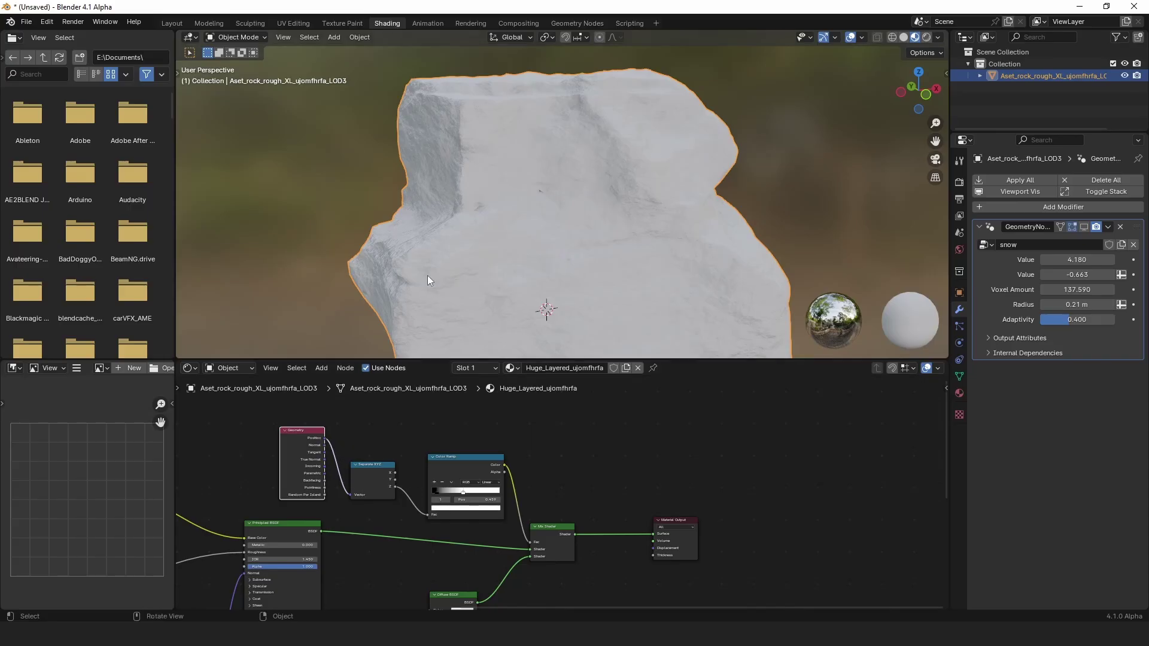
pyautogui.moveTo(323, 445); pyautogui.dragTo(354, 494)
pyautogui.moveTo(378, 303)
pyautogui.mouseDown(button='middle')
pyautogui.moveTo(415, 202)
pyautogui.moveTo(356, 299)
pyautogui.moveTo(372, 285)
pyautogui.moveTo(393, 321)
pyautogui.mouseUp(button='middle')
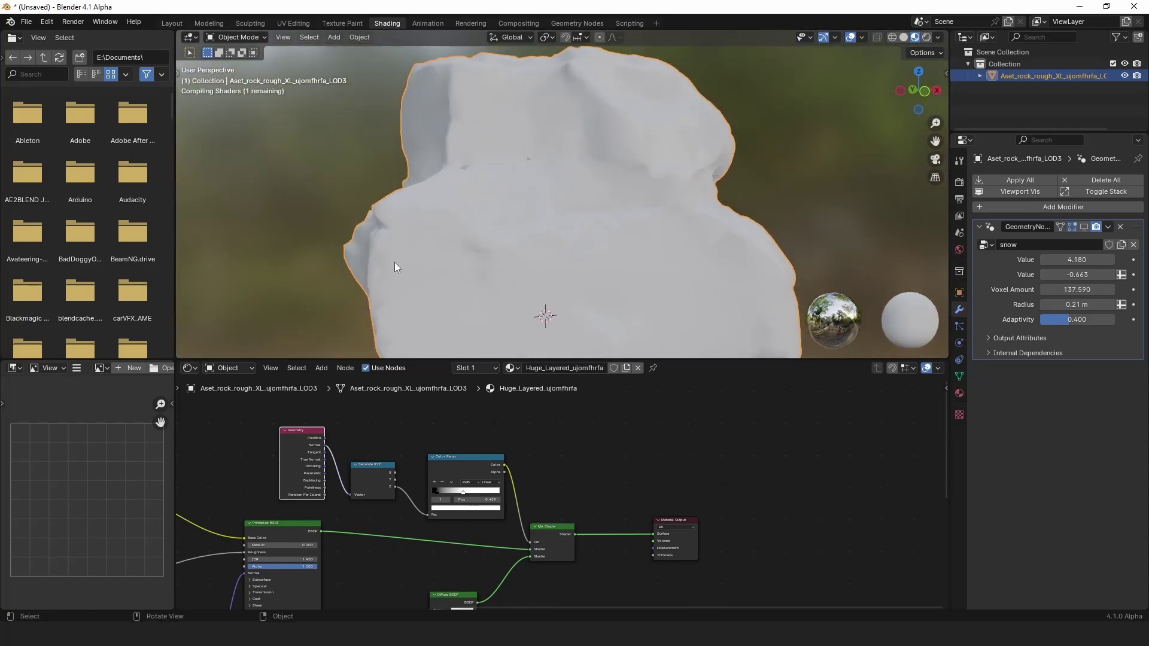
pyautogui.moveTo(450, 267); pyautogui.dragTo(392, 299, button='middle')
pyautogui.scroll(1, 436, 490)
# Move the Color Ramp's black stop inward to sharpen the transition between rock and snow.
pyautogui.moveTo(436, 489)
pyautogui.mouseDown()
pyautogui.moveTo(421, 490)
pyautogui.moveTo(456, 489)
pyautogui.moveTo(436, 494)
pyautogui.mouseUp()
pyautogui.rightClick(455, 199)
pyautogui.press('Escape')
pyautogui.moveTo(482, 192); pyautogui.dragTo(795, 185, button='middle')
# Lower the Bump node's Distance to 0.18.
pyautogui.moveTo(460, 598); pyautogui.dragTo(506, 542, button='middle')
pyautogui.moveTo(441, 544); pyautogui.dragTo(413, 544)
pyautogui.moveTo(410, 286); pyautogui.dragTo(523, 306, button='middle')
# Examine the snow coverage around the rock in the Layout workspace with Material Preview shading.
pyautogui.click(176, 22)
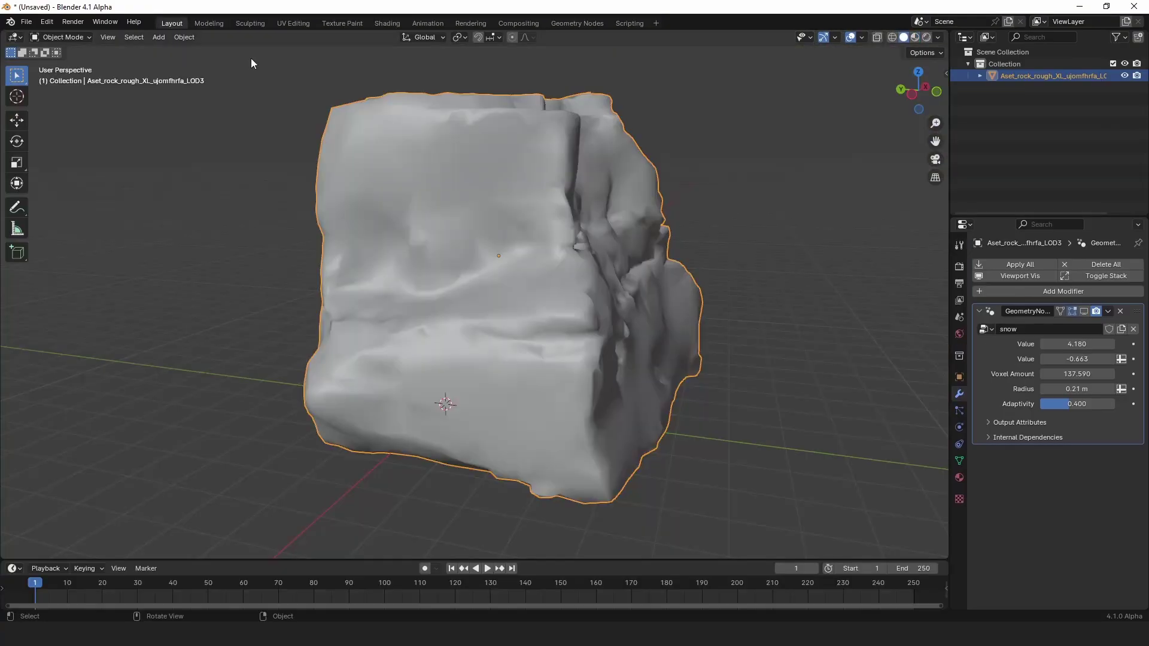
pyautogui.click(914, 37)
pyautogui.moveTo(619, 230); pyautogui.dragTo(596, 214, button='middle')
pyautogui.rightClick(596, 213)
pyautogui.click(587, 236)
pyautogui.rightClick(587, 236)
pyautogui.click(583, 214)
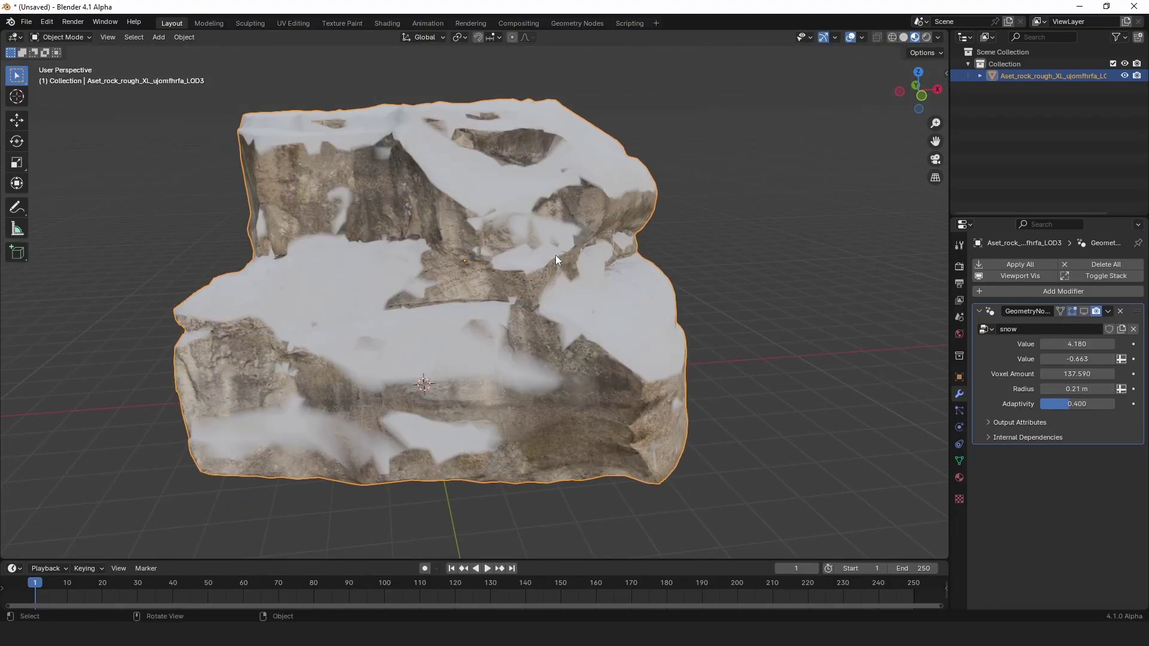
pyautogui.moveTo(554, 260); pyautogui.dragTo(353, 245, button='middle')
# Return to the Shading workspace and set the Color Ramp's white stop position to 0.405.
pyautogui.click(377, 23)
pyautogui.moveTo(516, 434); pyautogui.dragTo(501, 494, button='middle')
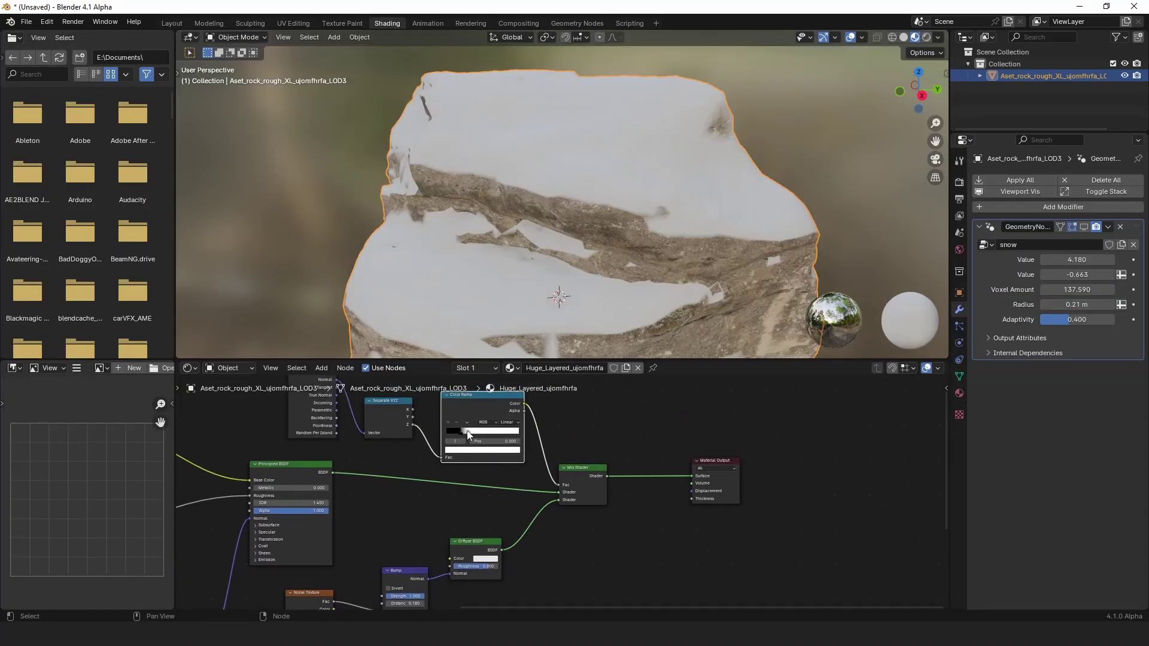
pyautogui.moveTo(467, 430)
pyautogui.mouseDown()
pyautogui.moveTo(490, 434)
pyautogui.moveTo(475, 431)
pyautogui.mouseUp()
# Group the snow shader nodes, from Geometry and Noise Texture through the Mix Shader, into one node group.
pyautogui.moveTo(983, 614); pyautogui.dragTo(302, 86)
pyautogui.hotkey('ctrl', 'g')
pyautogui.moveTo(1087, 454); pyautogui.dragTo(1068, 444, button='middle')
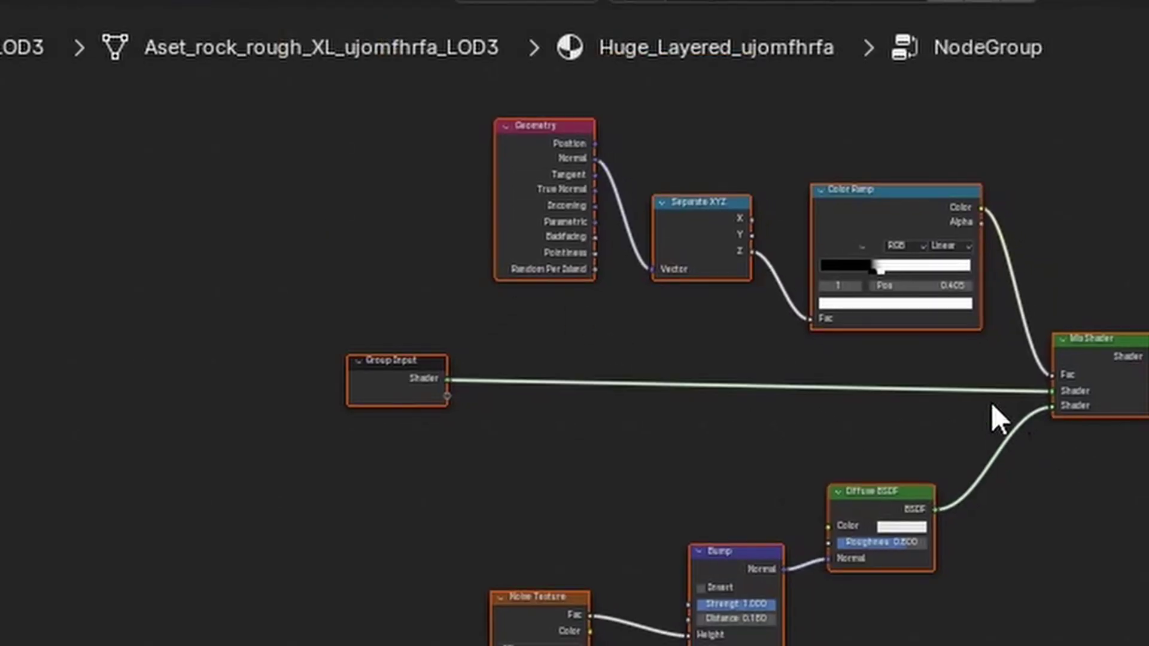
pyautogui.press('Tab')
# Rename the node group as snow and move it nearer to the Principled BSDF.
pyautogui.scroll(3, 563, 320)
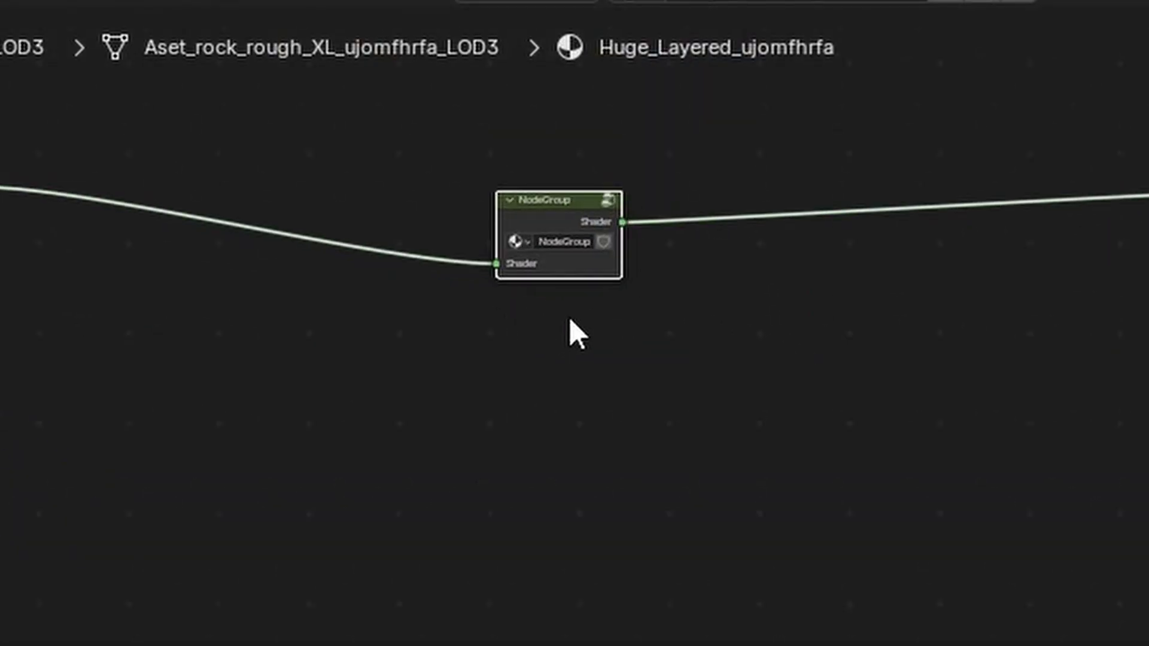
pyautogui.moveTo(569, 317); pyautogui.dragTo(551, 398, button='middle')
pyautogui.scroll(2, 588, 322)
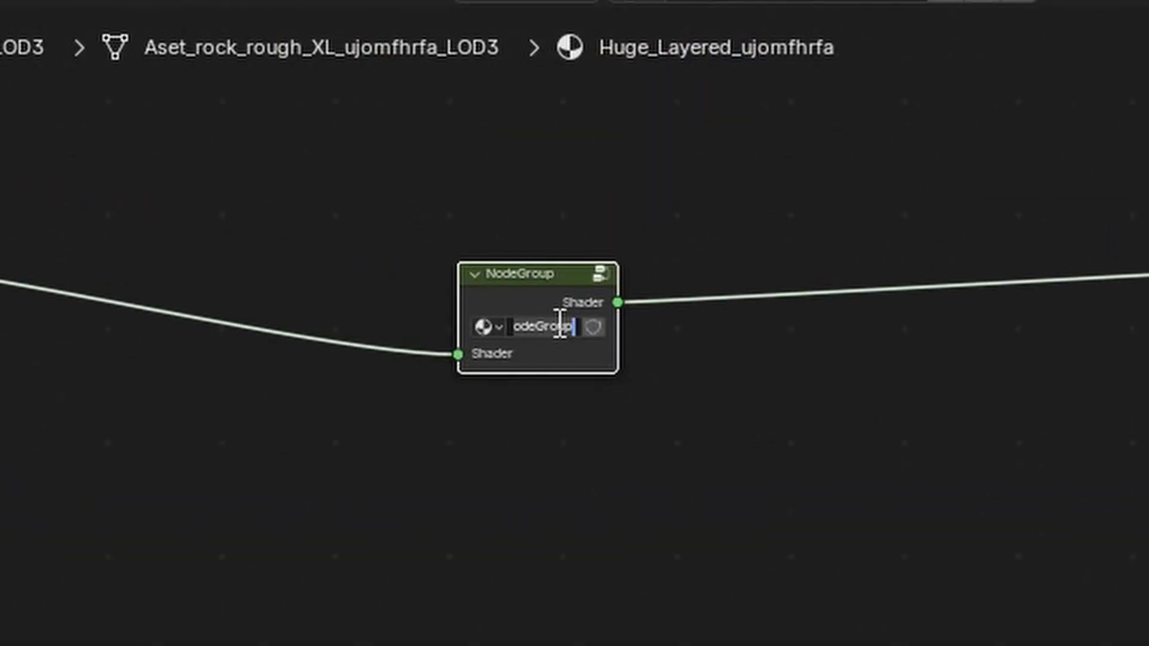
pyautogui.write('snow')
pyautogui.press('Return')
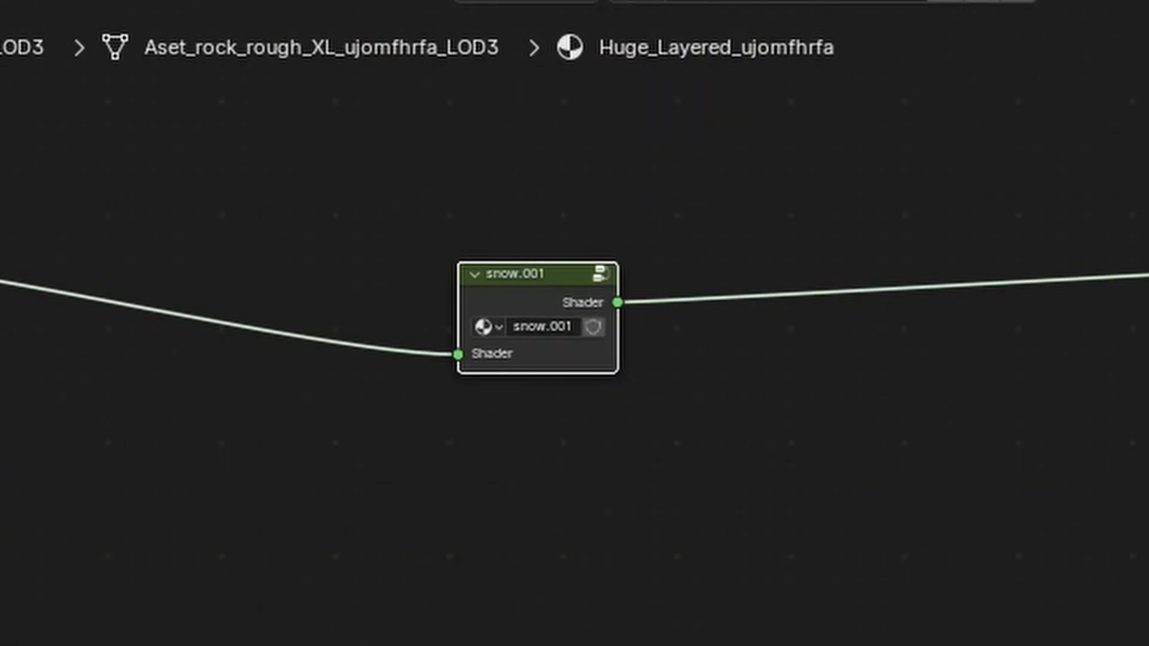
pyautogui.moveTo(481, 266); pyautogui.dragTo(397, 250)
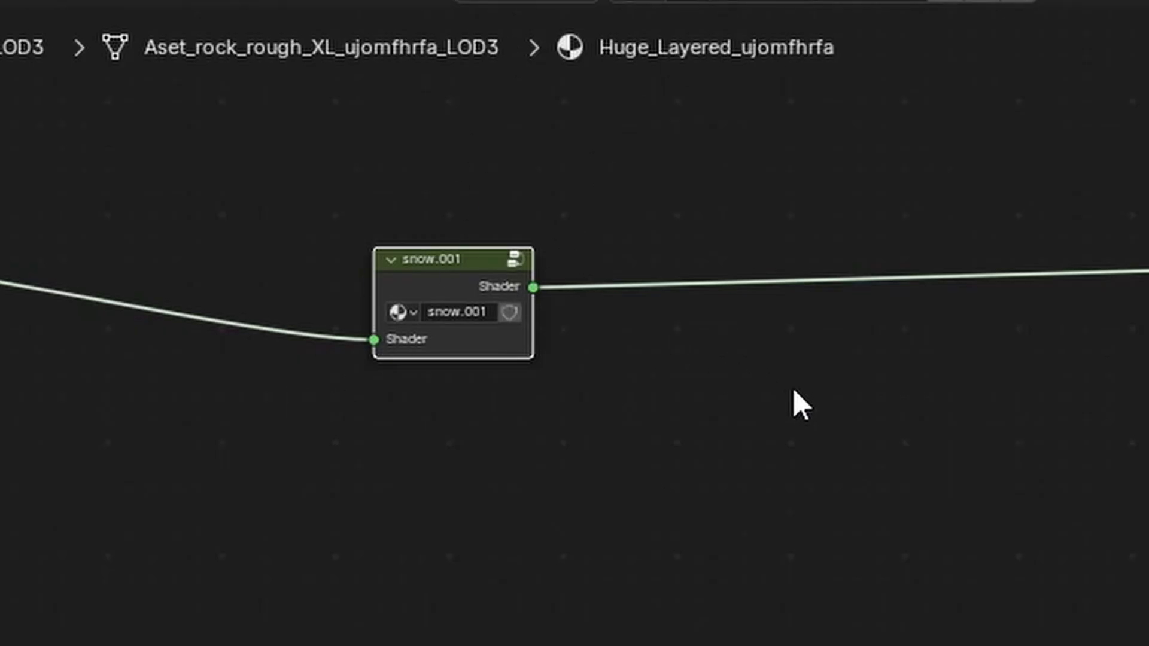
# Add a second instance of the snow.001 node group above the connected one.
pyautogui.hotkey('shift', 'a')
pyautogui.hotkey('shift', 'a')
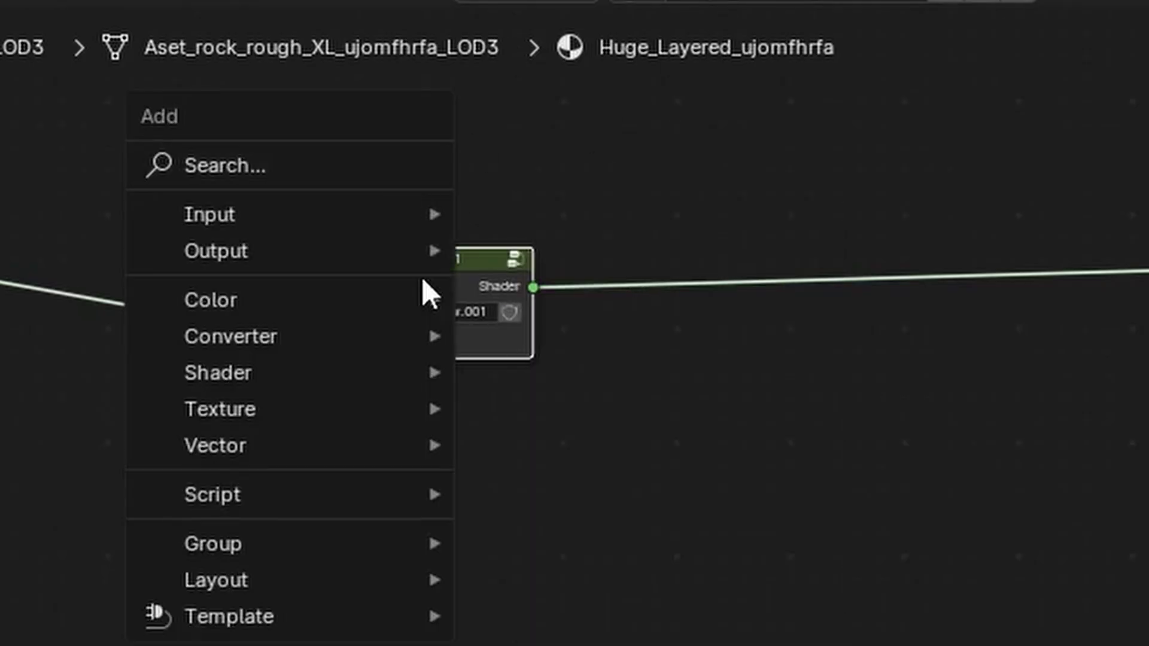
pyautogui.moveTo(334, 544)
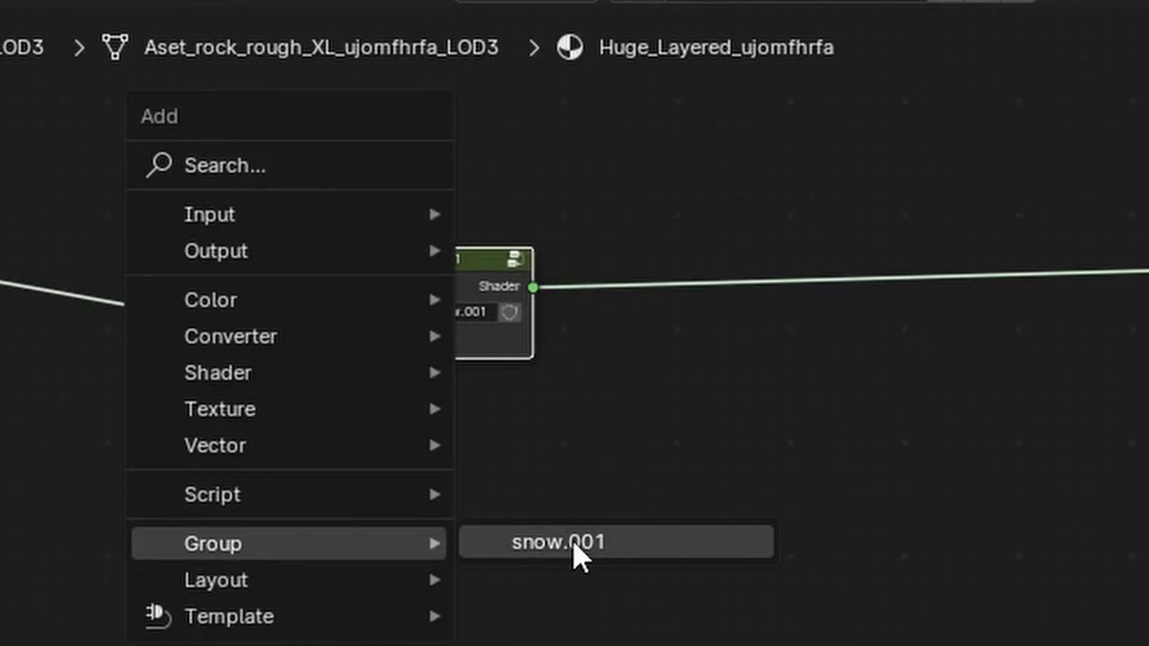
pyautogui.click(572, 541)
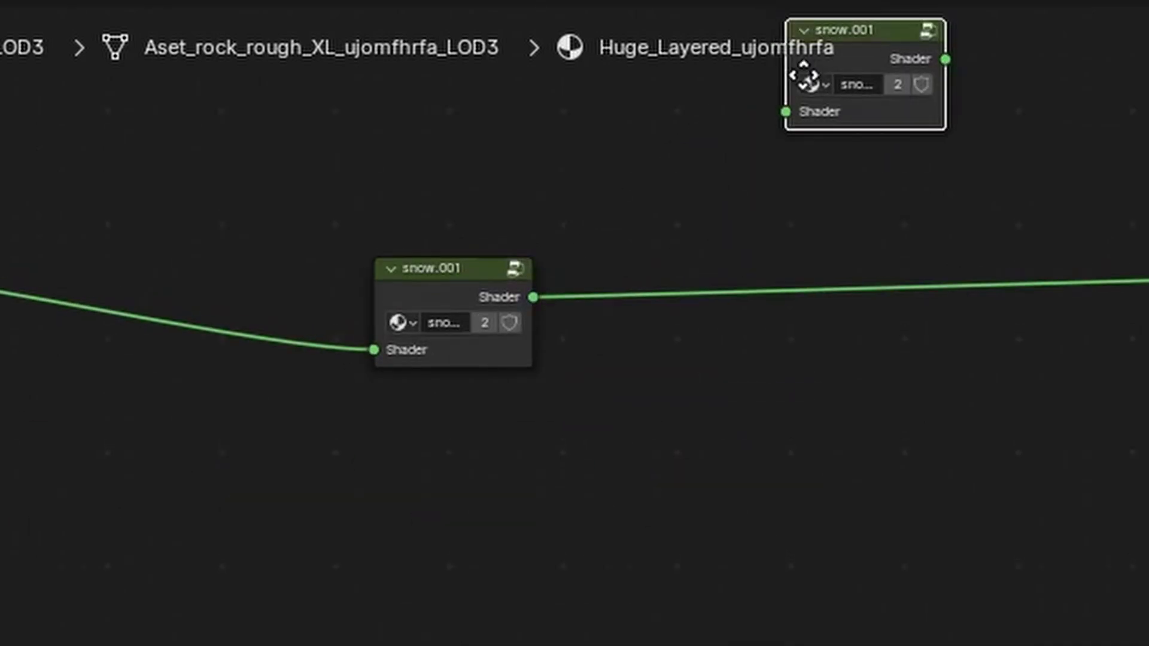
pyautogui.click(715, 243)
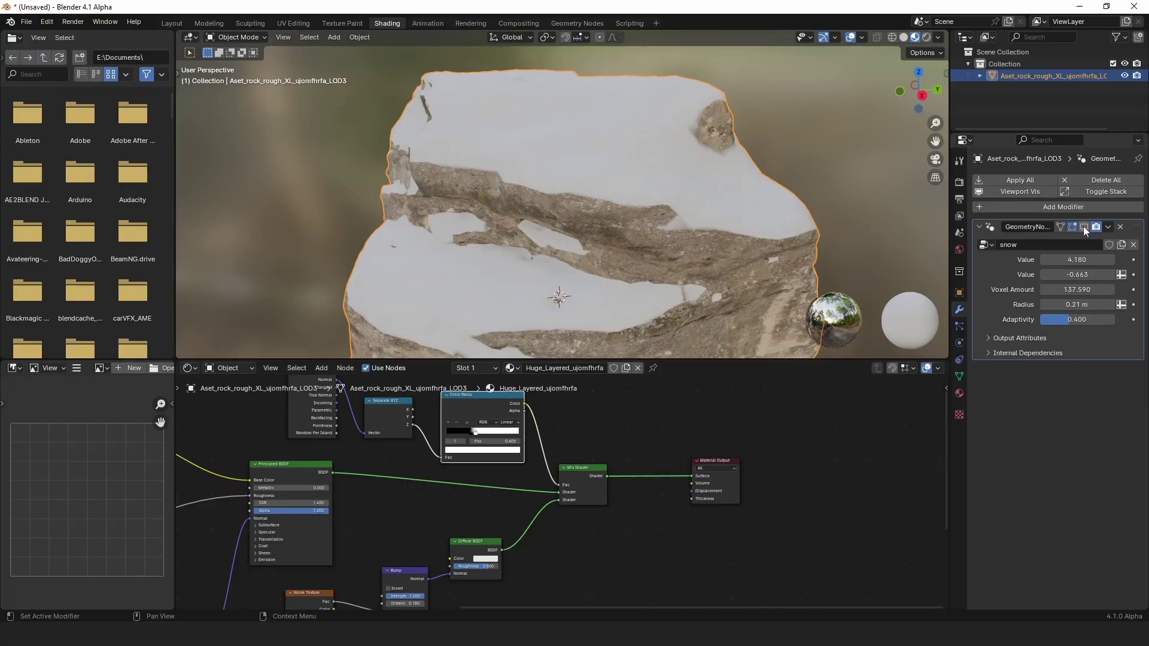
# Show the rock's snow geometry nodes modifier in the viewport and switch to Rendered shading to check the whole rock.
pyautogui.click(1082, 227)
pyautogui.moveTo(837, 256); pyautogui.dragTo(594, 264, button='middle')
pyautogui.moveTo(721, 245); pyautogui.dragTo(527, 246, button='middle')
pyautogui.click(926, 37)
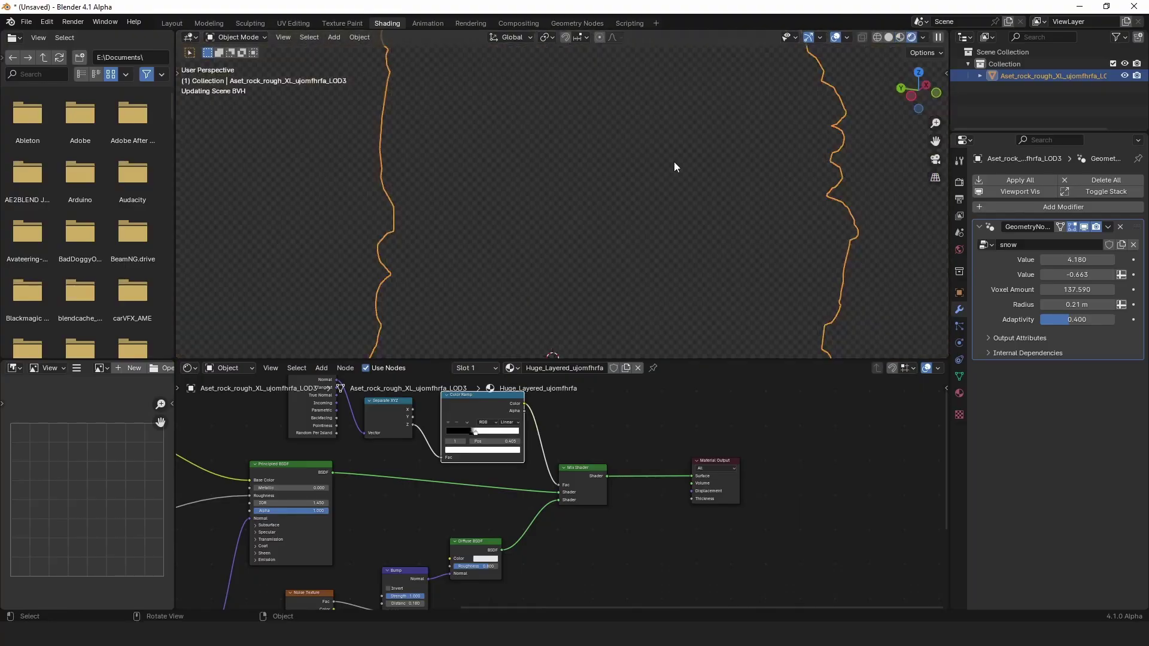
pyautogui.moveTo(666, 167); pyautogui.dragTo(595, 171, button='middle')
pyautogui.scroll(-5, 596, 181)
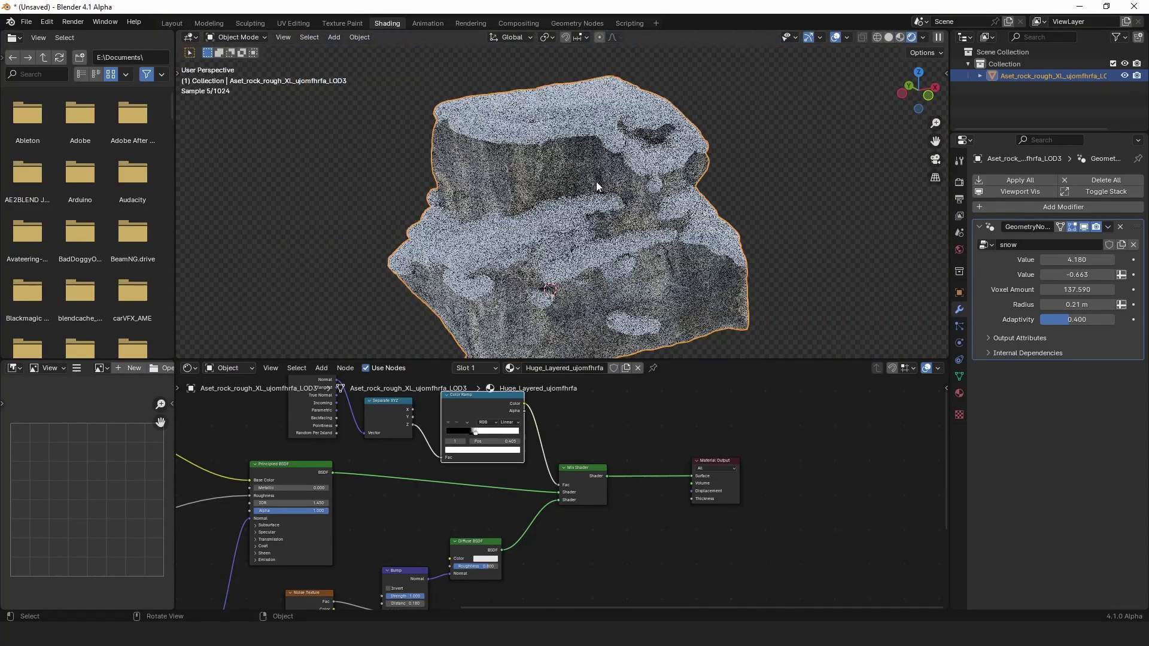
# Return to the Layout workspace and add a plane mesh at the world origin.
pyautogui.click(172, 23)
pyautogui.moveTo(399, 278); pyautogui.dragTo(600, 297, button='middle')
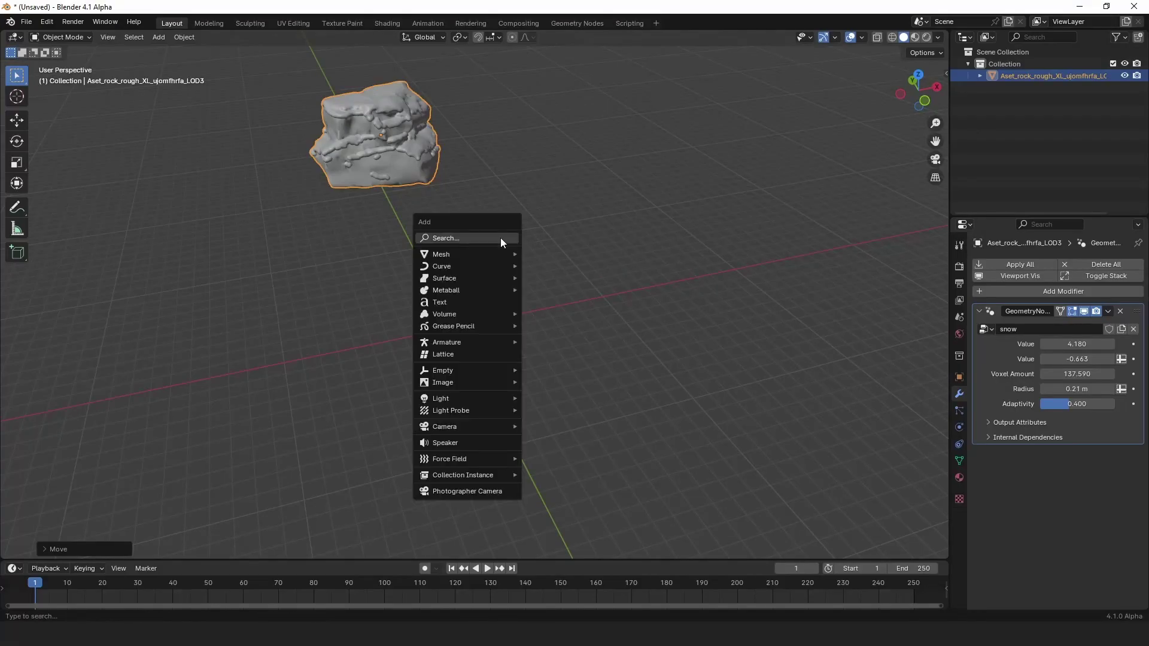
pyautogui.moveTo(503, 254)
pyautogui.click(542, 254)
pyautogui.moveTo(539, 295); pyautogui.dragTo(538, 333, button='middle')
# Enlarge the plane's geometry in Edit Mode and raise the object along Z above the rock's height.
pyautogui.press('Tab')
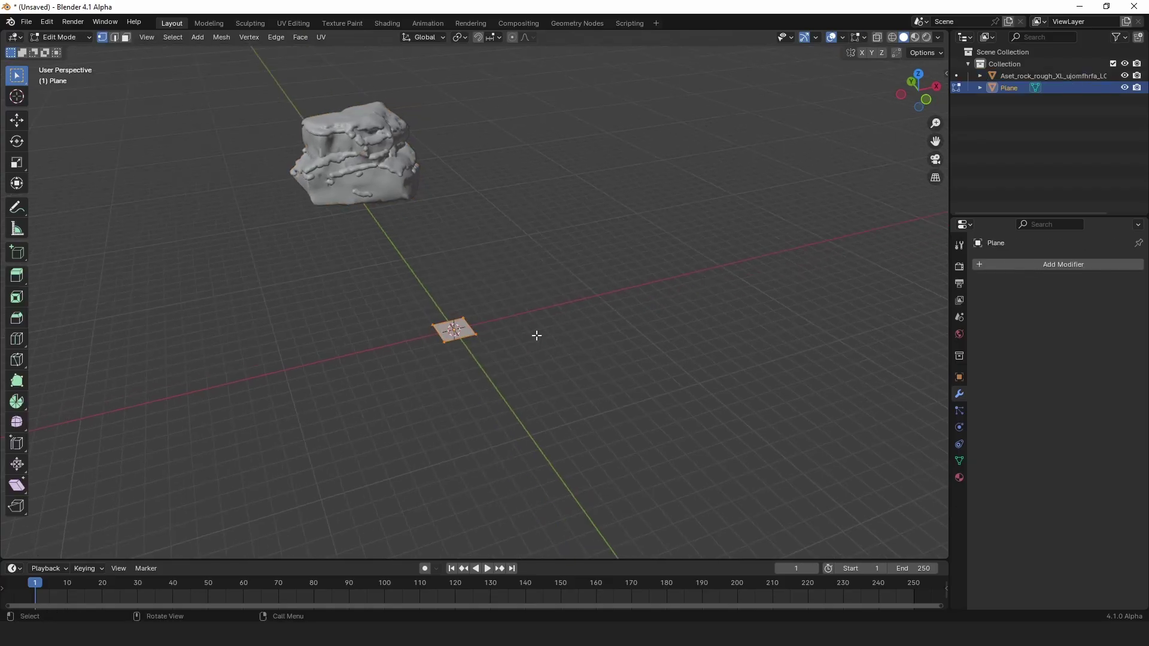
pyautogui.press('s')
pyautogui.click(810, 341)
pyautogui.press('Tab')
pyautogui.scroll(-6, 673, 433)
pyautogui.press('g')
pyautogui.press('z')
pyautogui.click(688, 342)
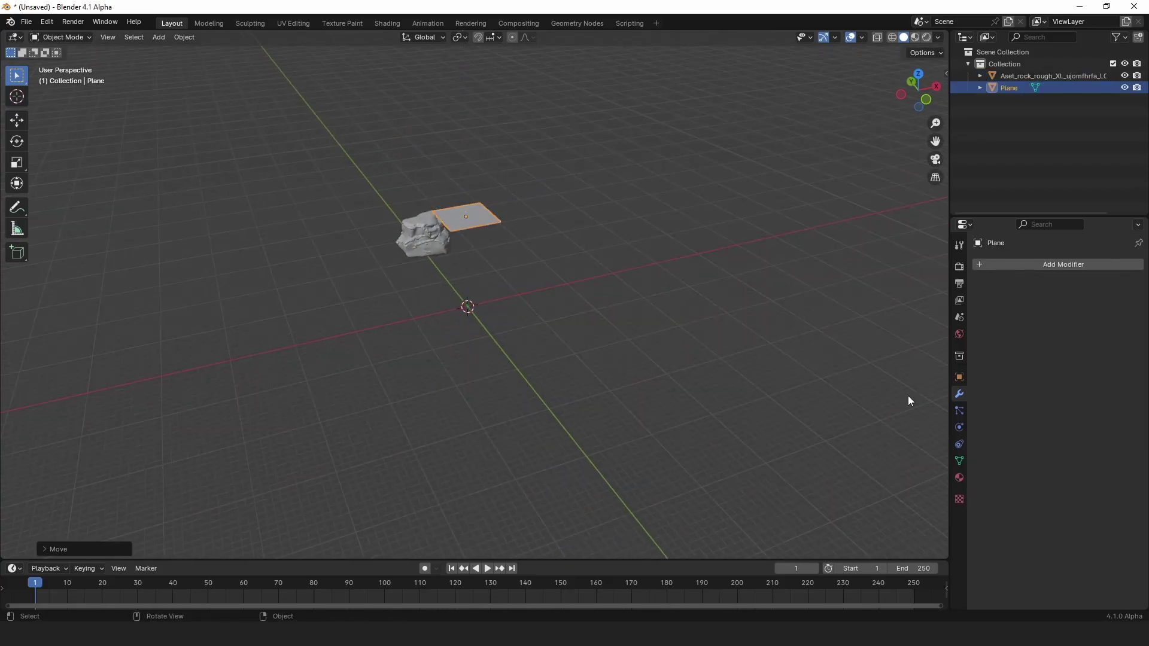
# Add an emitter particle system with 10000 particles to the plane and play the animation.
pyautogui.click(959, 410)
pyautogui.click(1139, 264)
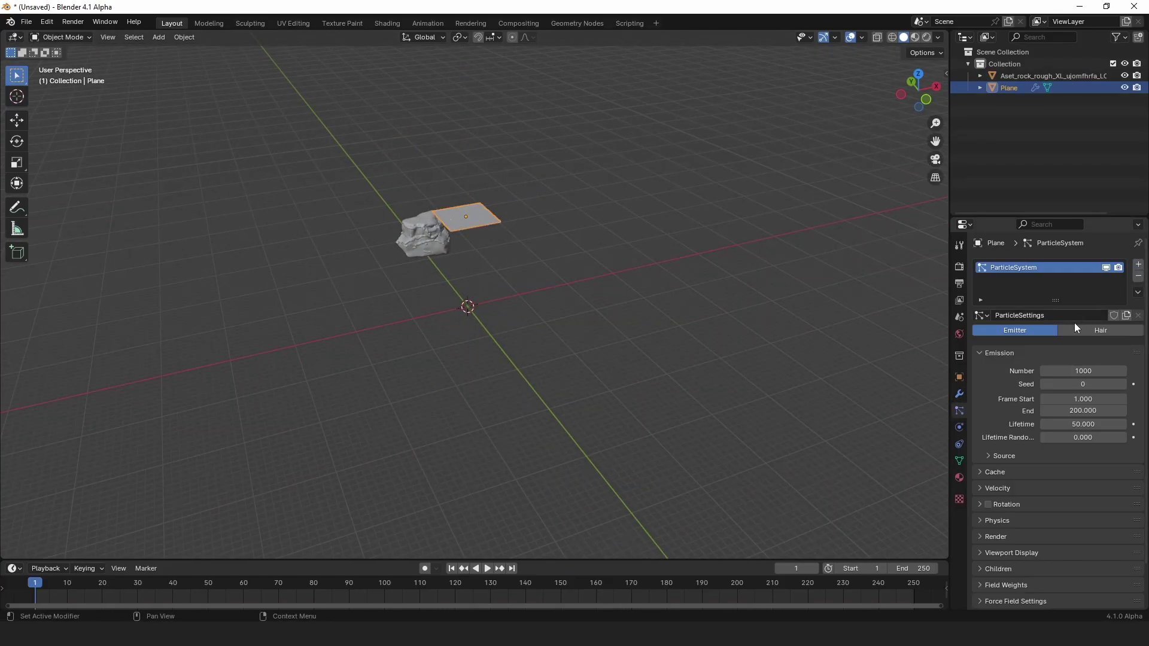
pyautogui.moveTo(621, 270)
pyautogui.mouseDown(button='middle')
pyautogui.moveTo(677, 253)
pyautogui.moveTo(643, 265)
pyautogui.moveTo(612, 255)
pyautogui.moveTo(636, 261)
pyautogui.mouseUp(button='middle')
pyautogui.press('space')
# Scale the emitter plane's geometry up further in Edit Mode.
pyautogui.press('Tab')
pyautogui.press('s')
pyautogui.click(761, 278)
pyautogui.press('Tab')
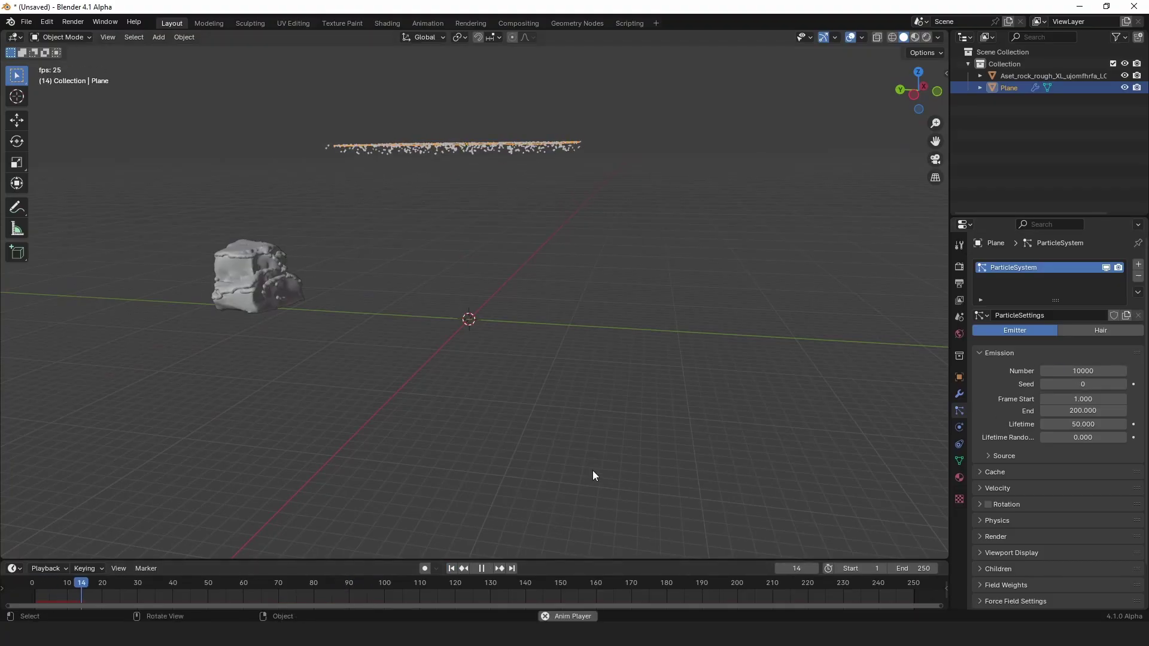
# Watch the particles fall from the plane during playback and stop the animation.
pyautogui.moveTo(592, 461); pyautogui.dragTo(605, 438, button='middle')
pyautogui.press('space')
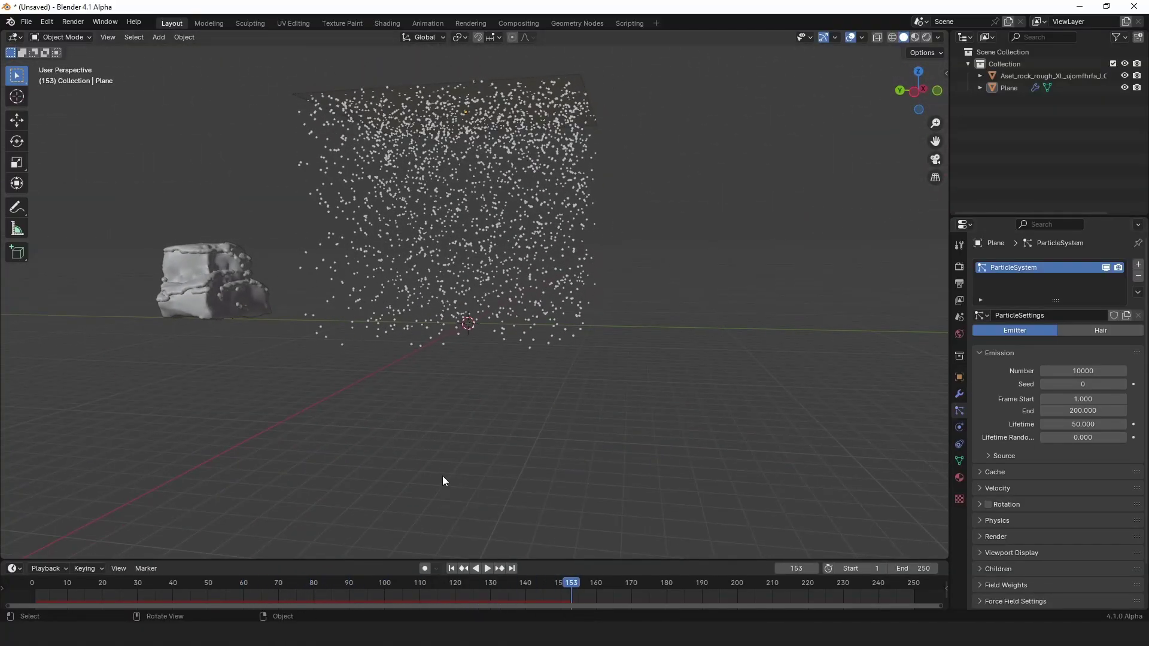
pyautogui.moveTo(489, 318)
pyautogui.mouseDown(button='middle')
pyautogui.moveTo(494, 309)
pyautogui.moveTo(503, 325)
pyautogui.mouseUp(button='middle')
# Try a particle lifetime of 123 while the animation plays.
pyautogui.press('space')
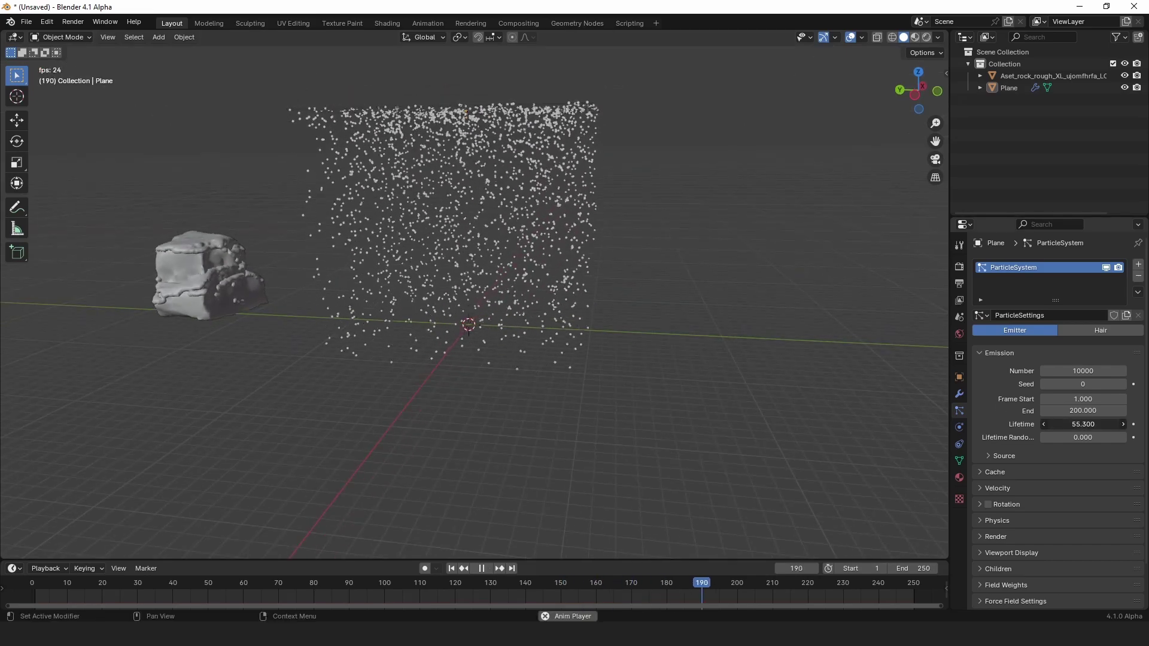
pyautogui.moveTo(1051, 423)
pyautogui.mouseDown()
pyautogui.moveTo(1083, 423)
pyautogui.moveTo(1071, 424)
pyautogui.mouseUp()
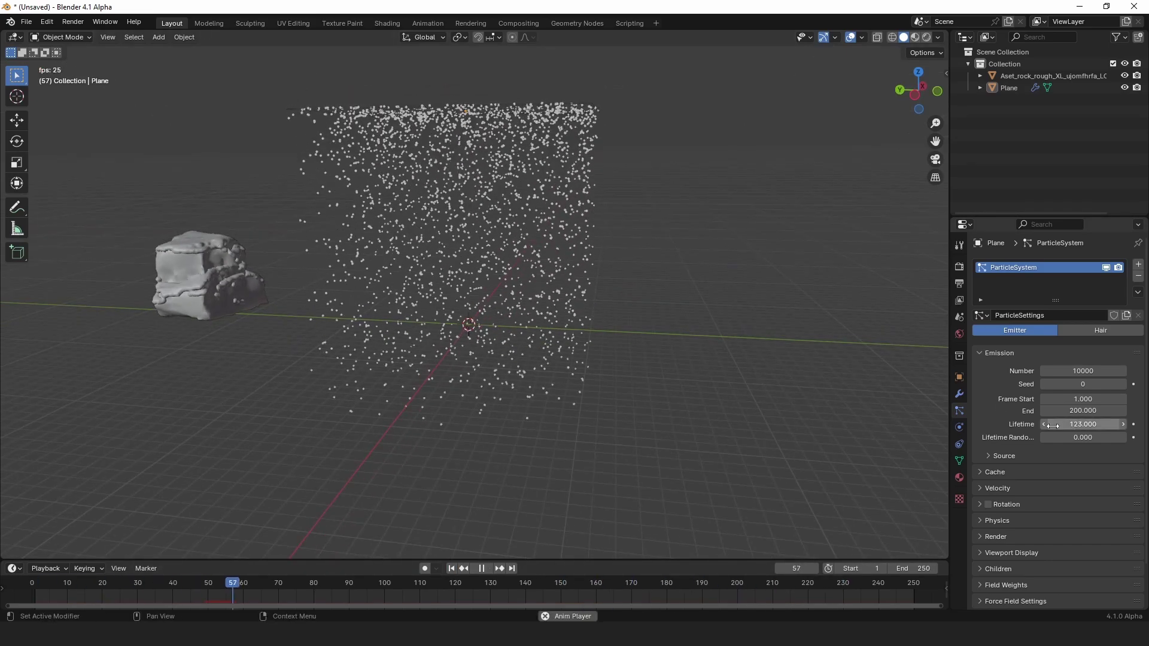
pyautogui.moveTo(788, 400); pyautogui.dragTo(794, 370, button='middle')
pyautogui.press('space')
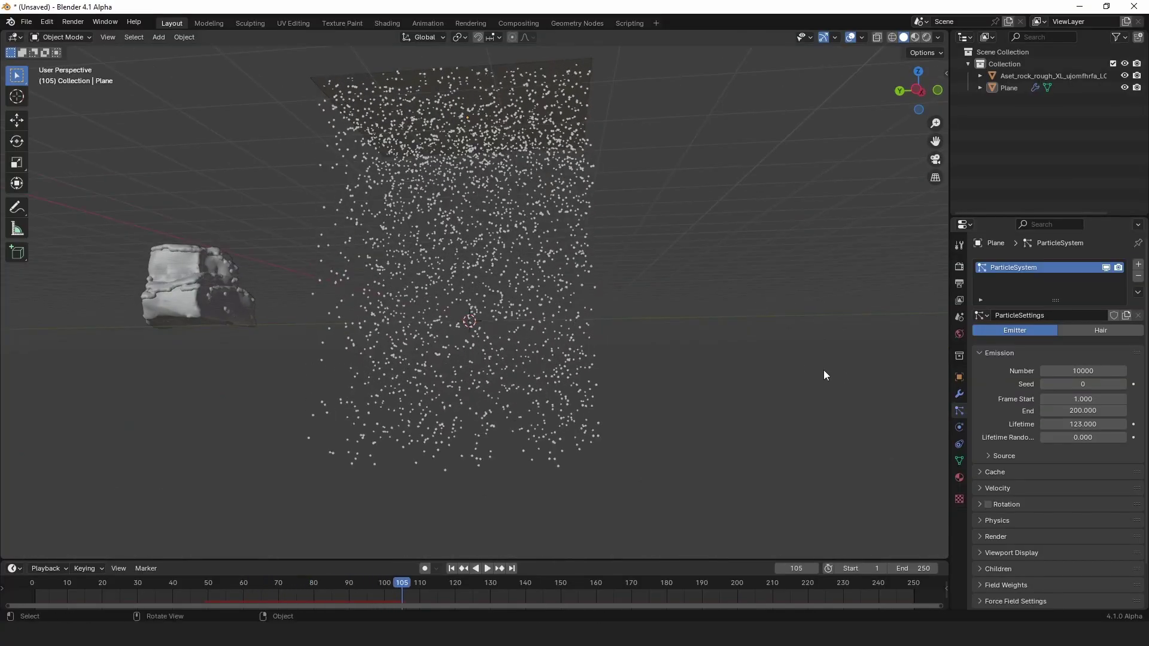
pyautogui.press('space')
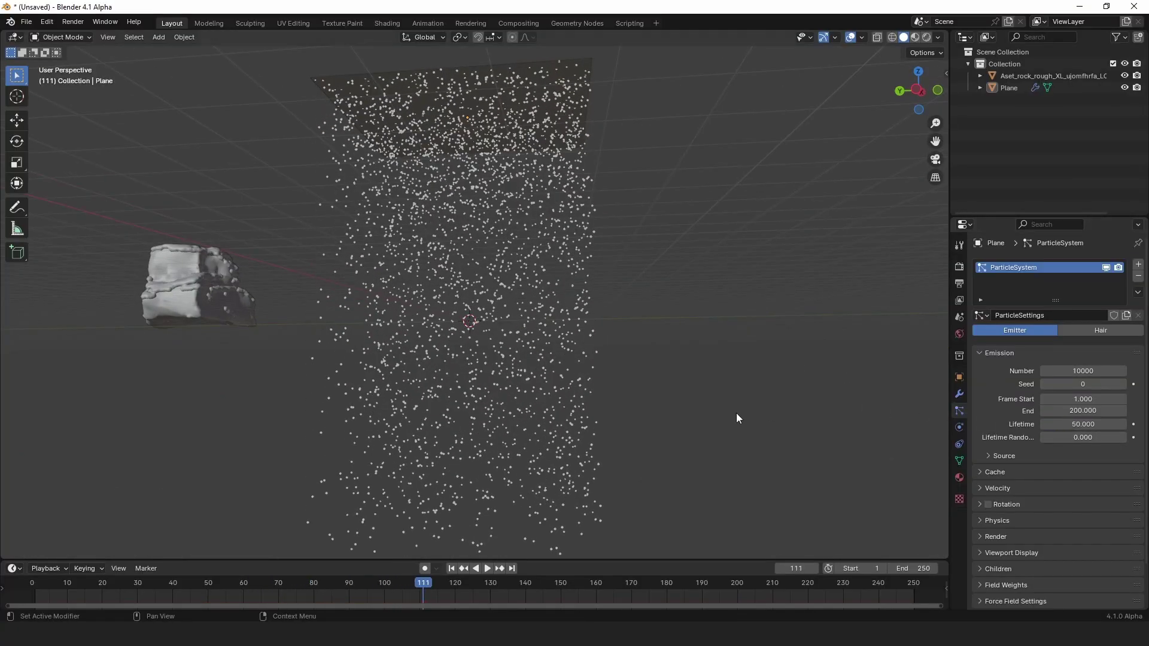
# Return to the first frame and replay the particle fall to check it from above.
pyautogui.click(452, 569)
pyautogui.moveTo(463, 400); pyautogui.dragTo(479, 442, button='middle')
pyautogui.press('space')
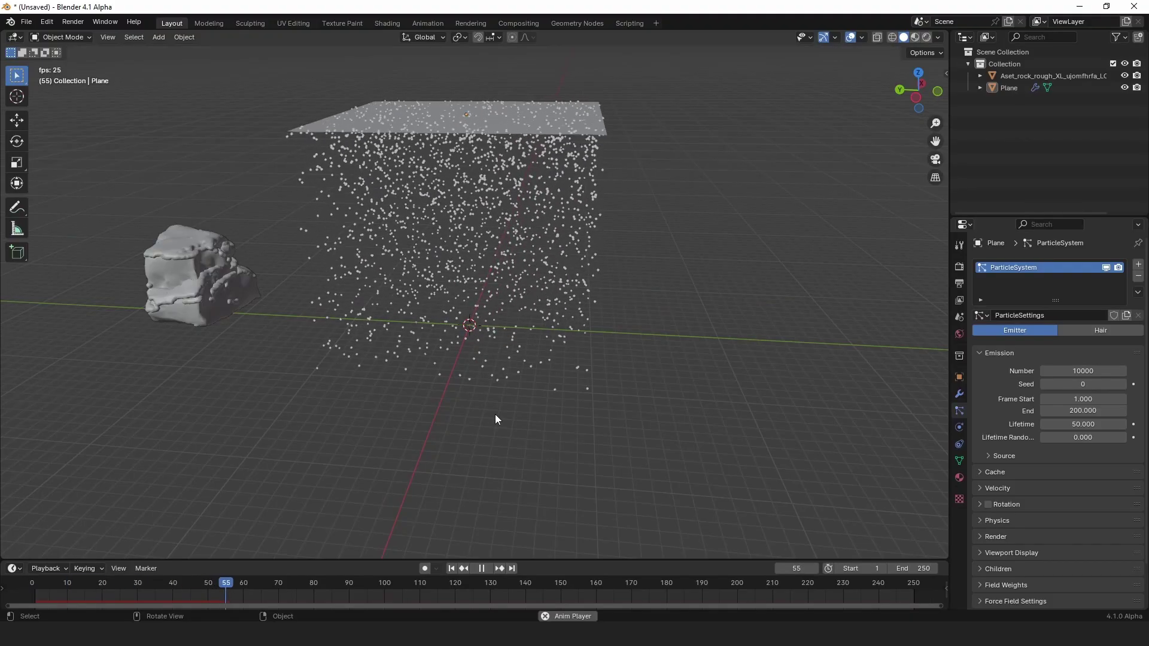
pyautogui.press('space')
# Add an ico sphere at the world origin with 1 subdivision.
pyautogui.click(530, 335)
pyautogui.hotkey('shift', 'a')
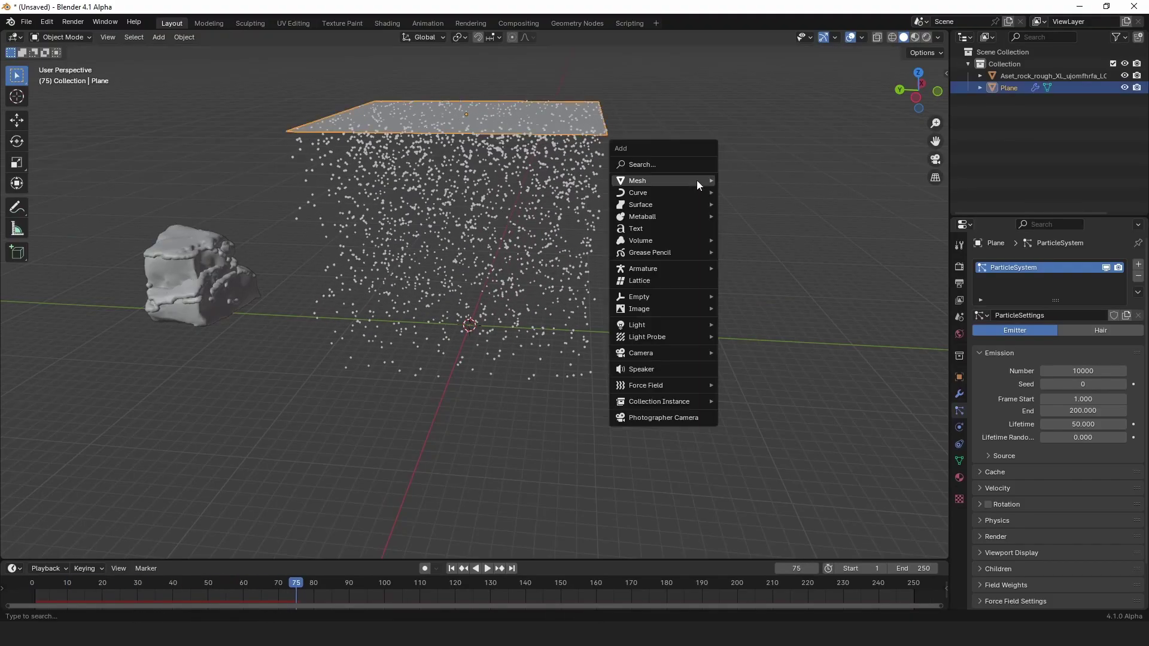
pyautogui.moveTo(696, 180)
pyautogui.click(763, 232)
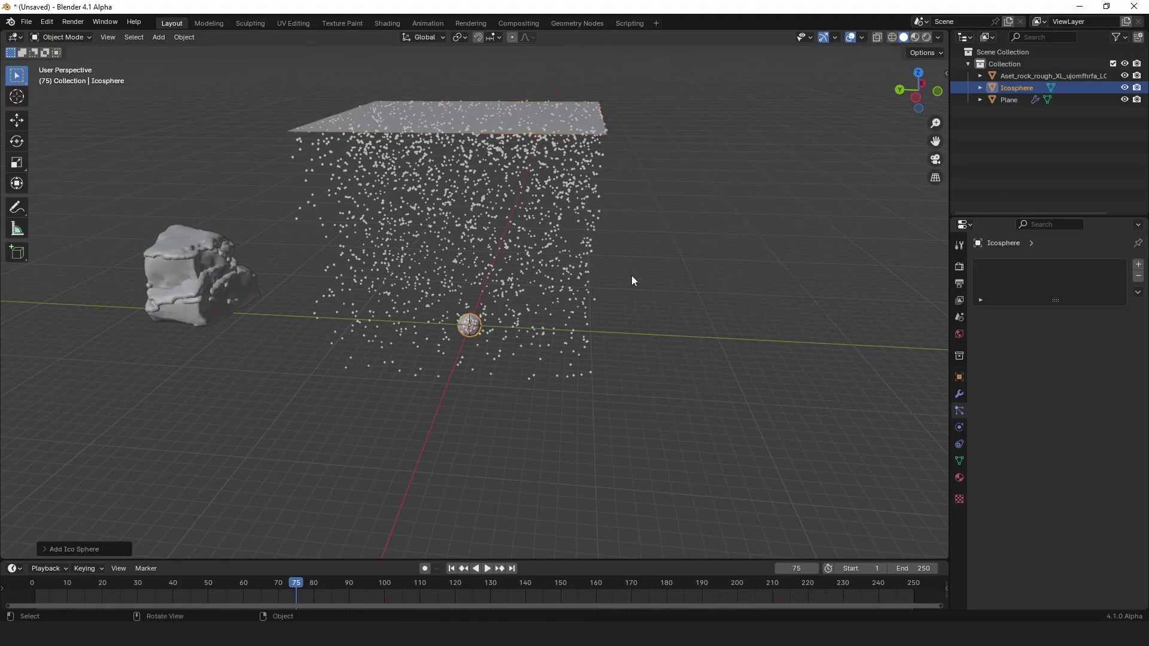
pyautogui.scroll(3, 404, 398)
pyautogui.click(72, 548)
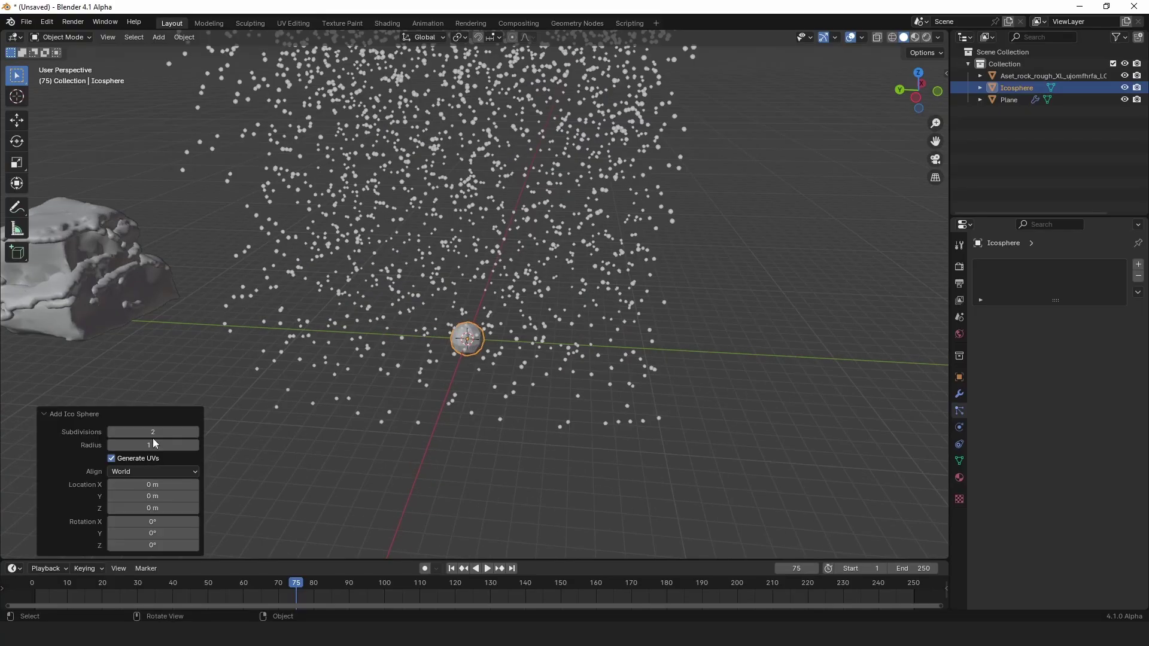
pyautogui.scroll(4, 448, 418)
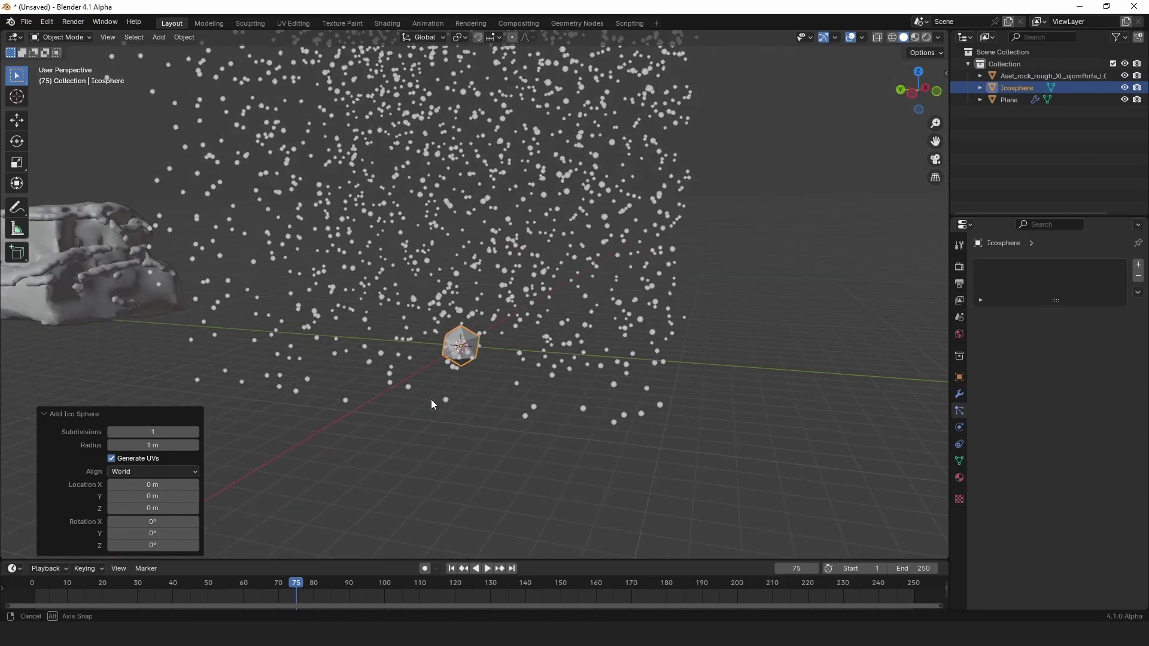
# Render the plane's particles as an object, using the Icosphere as the instance object.
pyautogui.scroll(-5, 598, 91)
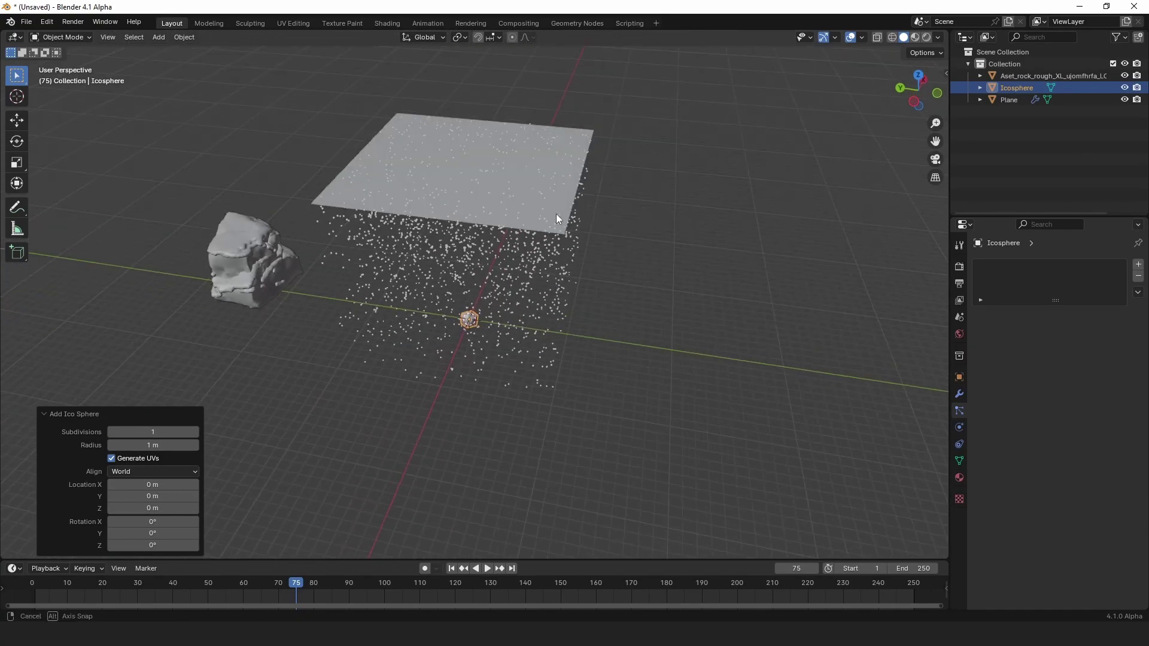
pyautogui.click(555, 214)
pyautogui.scroll(-2, 1020, 488)
pyautogui.click(1016, 487)
pyautogui.scroll(-3, 1016, 486)
pyautogui.click(1074, 436)
pyautogui.click(1065, 498)
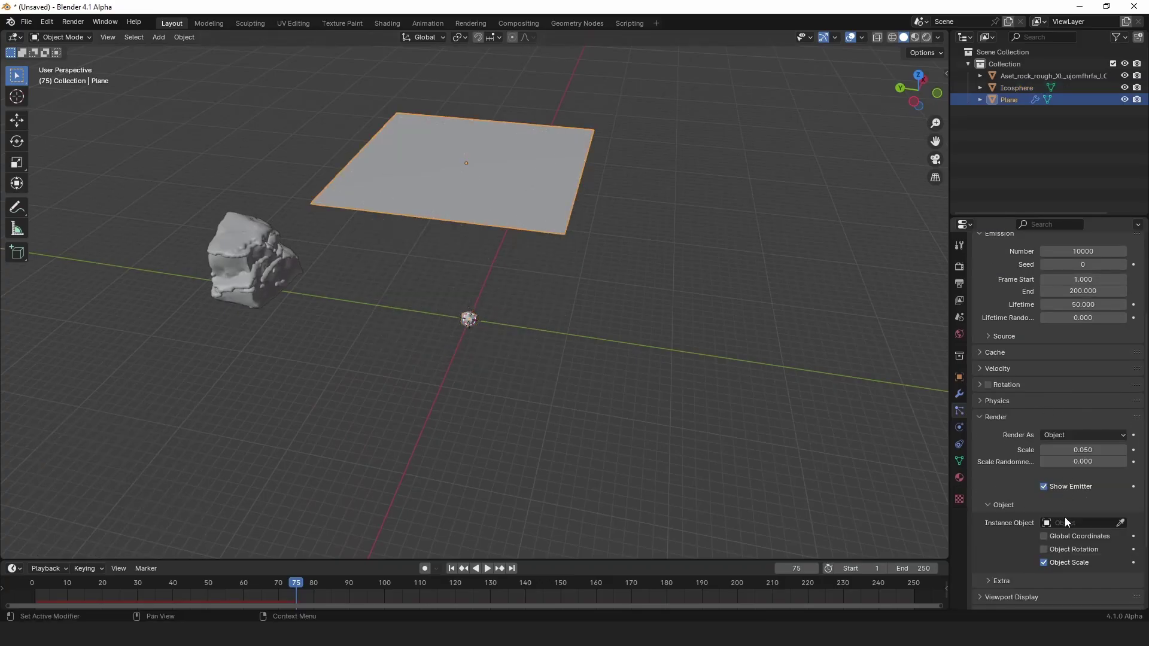
pyautogui.click(1064, 522)
pyautogui.click(1030, 410)
# Play the animation briefly and examine the particles rendered as ico spheres.
pyautogui.press('space')
pyautogui.click(674, 350)
pyautogui.press('space')
pyautogui.moveTo(674, 351); pyautogui.dragTo(681, 315, button='middle')
# Shade the Icosphere smooth and check its geometry up close.
pyautogui.scroll(8, 699, 305)
pyautogui.click(451, 396)
pyautogui.rightClick(468, 373)
pyautogui.press('Escape')
pyautogui.moveTo(504, 373); pyautogui.dragTo(532, 371, button='middle')
pyautogui.scroll(3, 527, 356)
pyautogui.scroll(-3, 526, 355)
pyautogui.press('Tab')
pyautogui.press('Tab')
pyautogui.scroll(-1, 692, 380)
pyautogui.scroll(-2, 692, 381)
# Replay the animation, select the emitter plane through its particles and examine the size and spread of the flakes.
pyautogui.moveTo(691, 380); pyautogui.dragTo(684, 376, button='middle')
pyautogui.press('space')
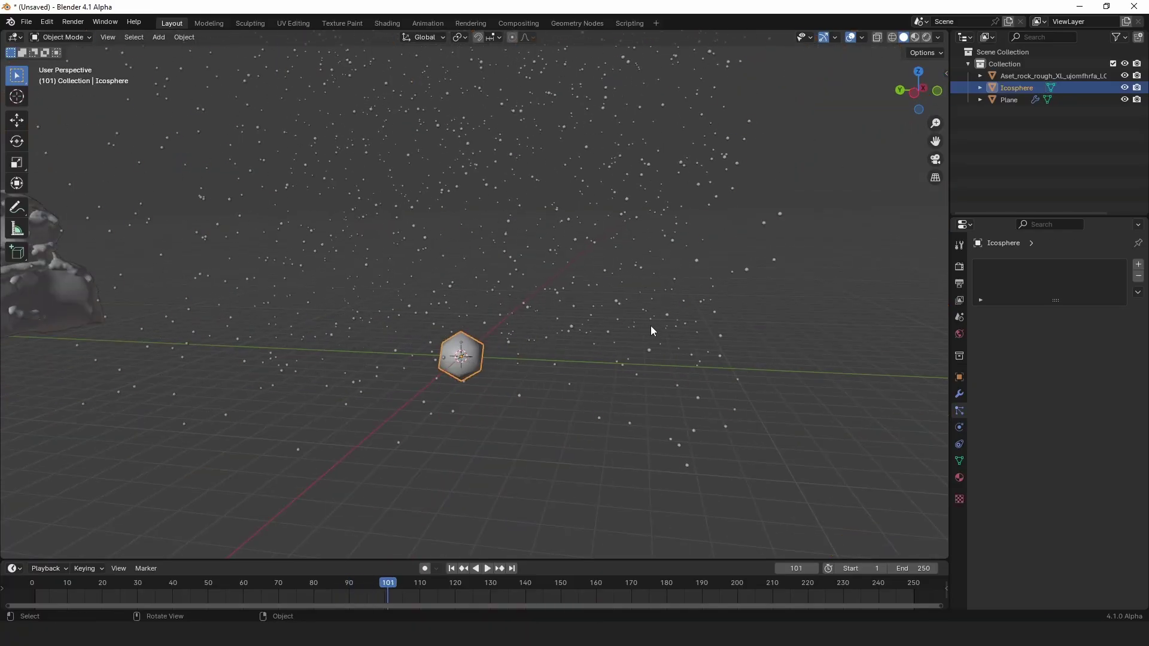
pyautogui.press('space')
pyautogui.click(651, 326)
pyautogui.scroll(-2, 802, 374)
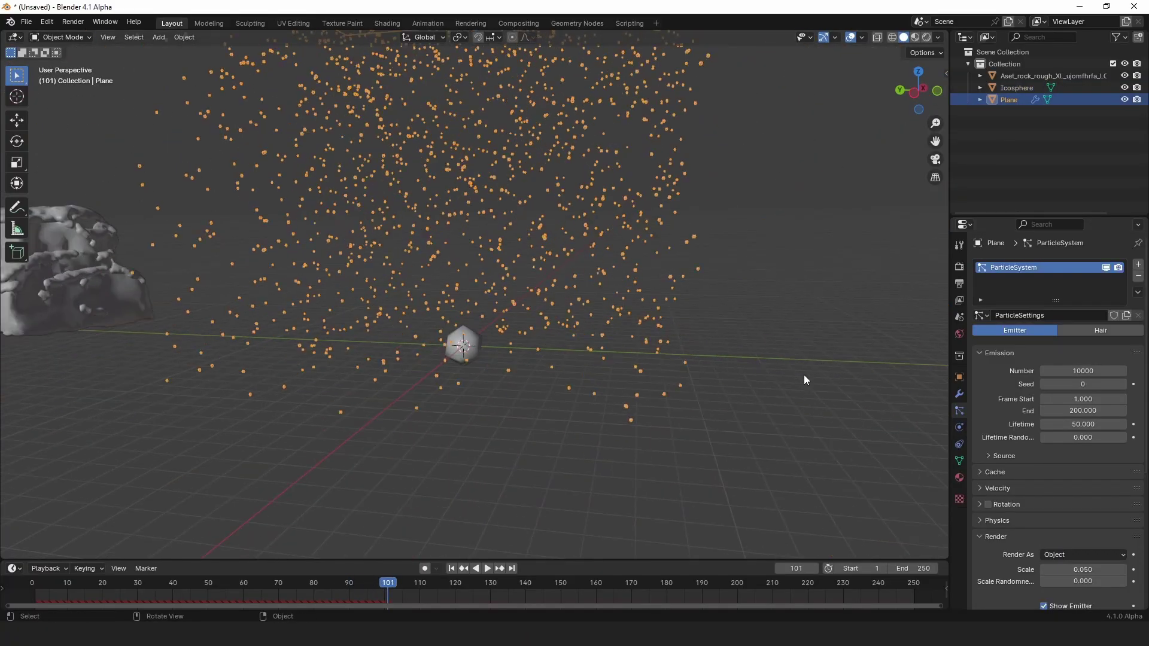
pyautogui.scroll(-3, 803, 374)
pyautogui.moveTo(844, 357); pyautogui.dragTo(820, 365, button='middle')
pyautogui.scroll(5, 814, 378)
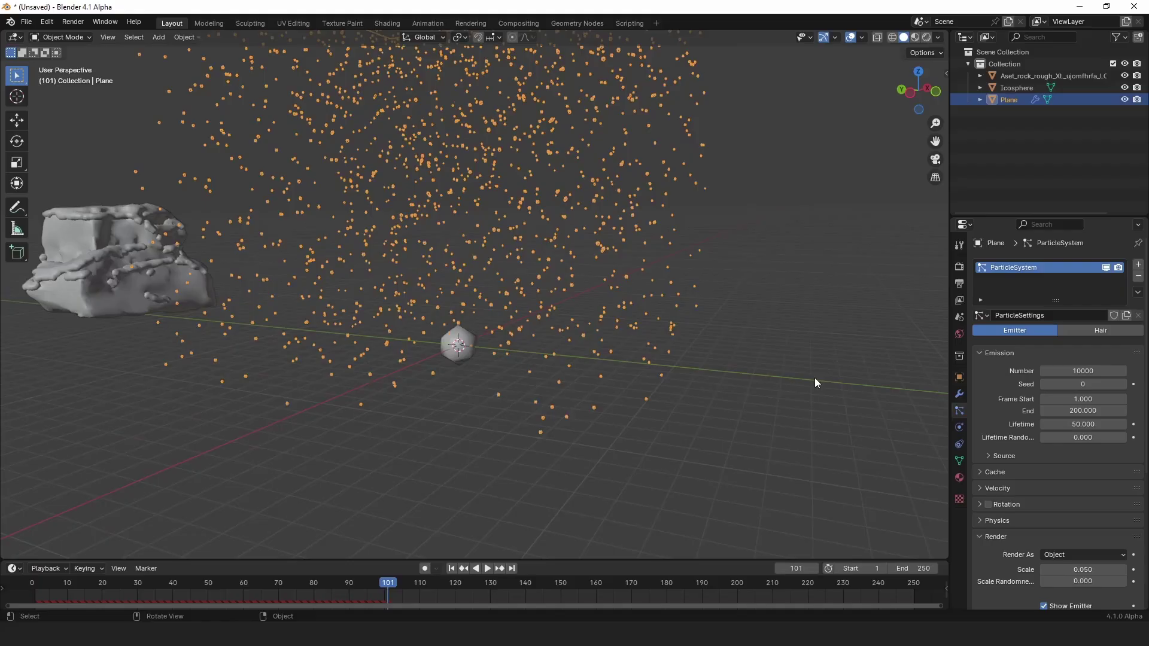
# Set the particle physics forces to Drag 0.646 and Damp 0.218 while the animation plays.
pyautogui.click(997, 492)
pyautogui.click(997, 490)
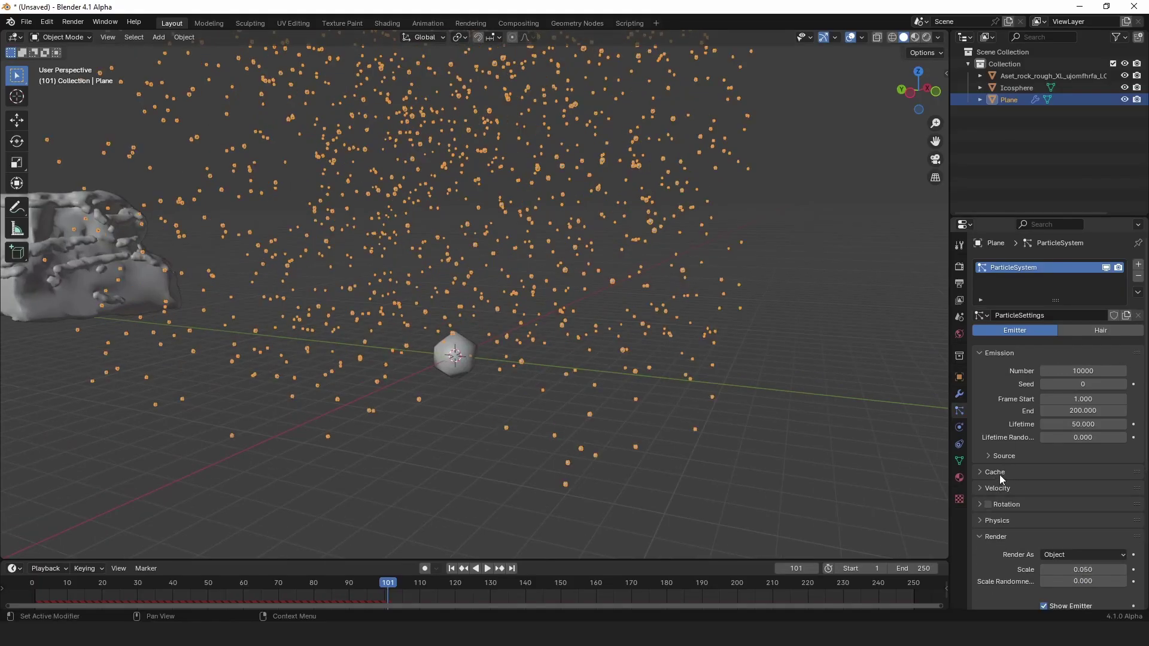
pyautogui.scroll(-5, 999, 475)
pyautogui.click(1000, 400)
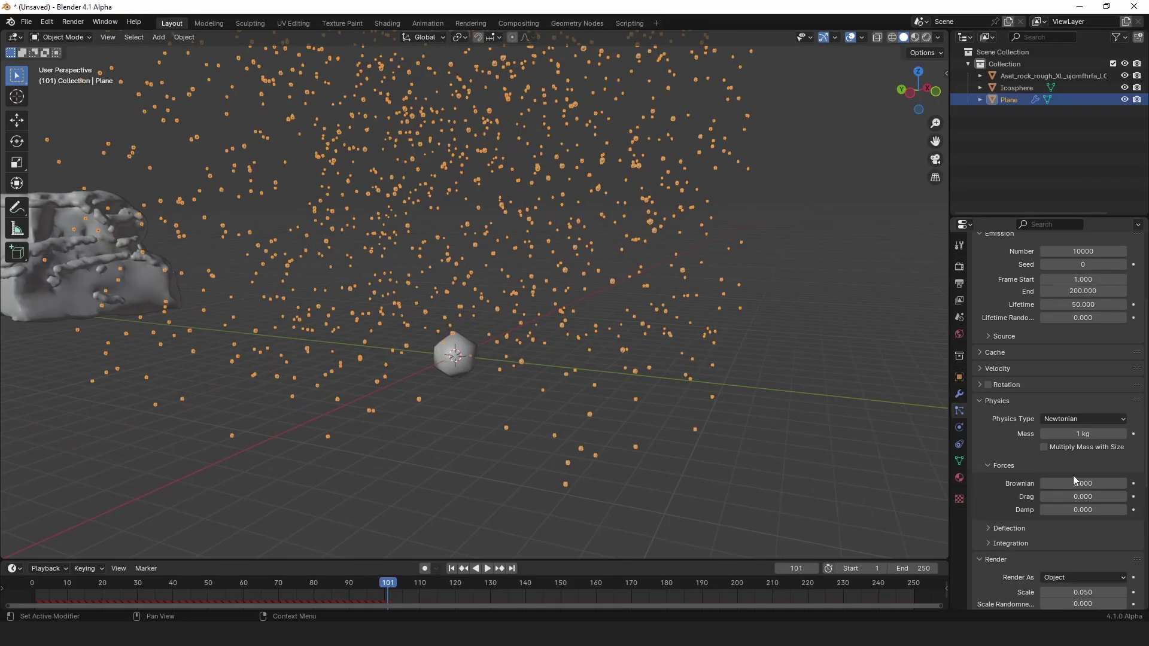
pyautogui.press('space')
pyautogui.moveTo(1048, 498); pyautogui.dragTo(1111, 510)
pyautogui.scroll(-1, 641, 382)
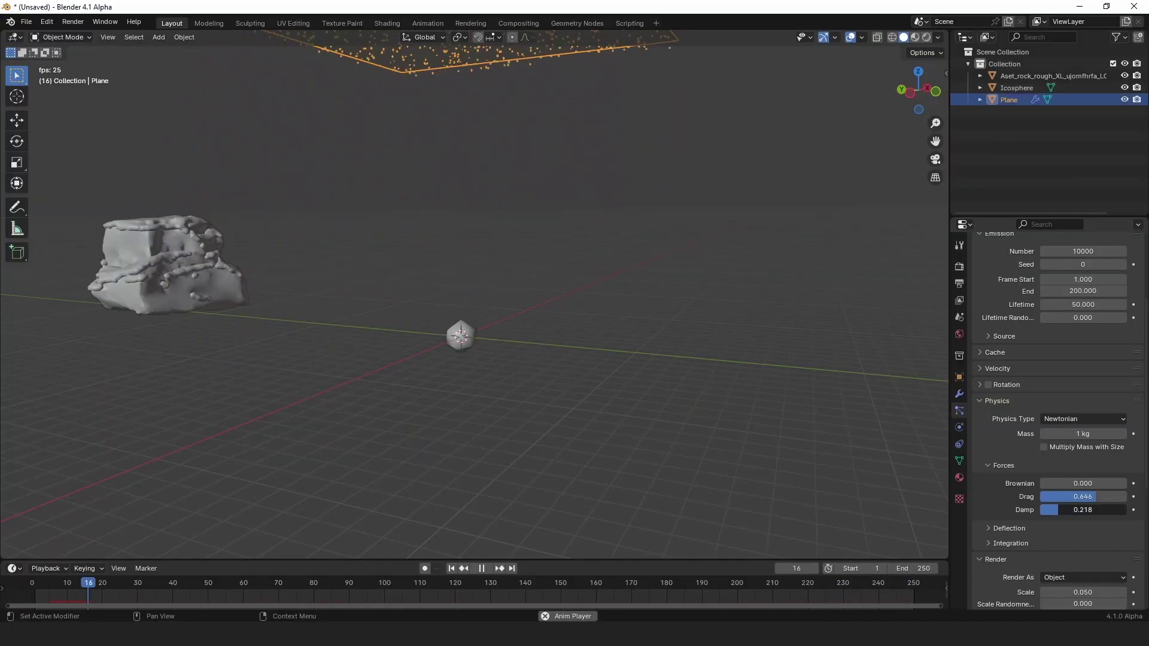
# Try a particle lifetime of 250 and extend it to 1000000.
pyautogui.click(1072, 305)
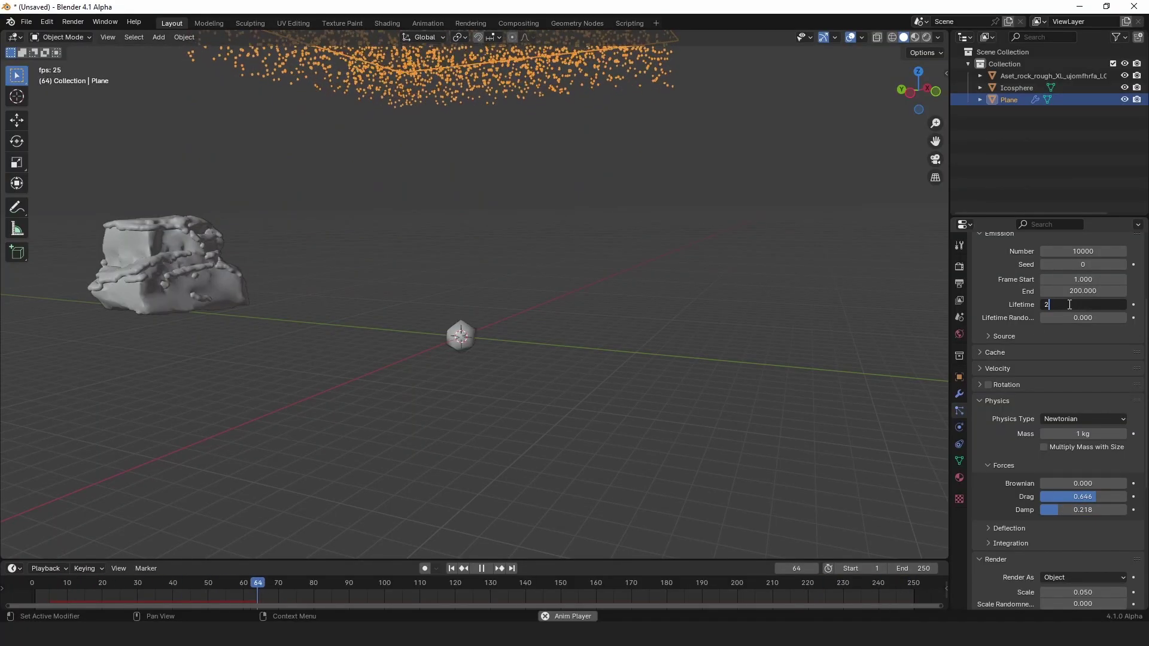
pyautogui.press('Return')
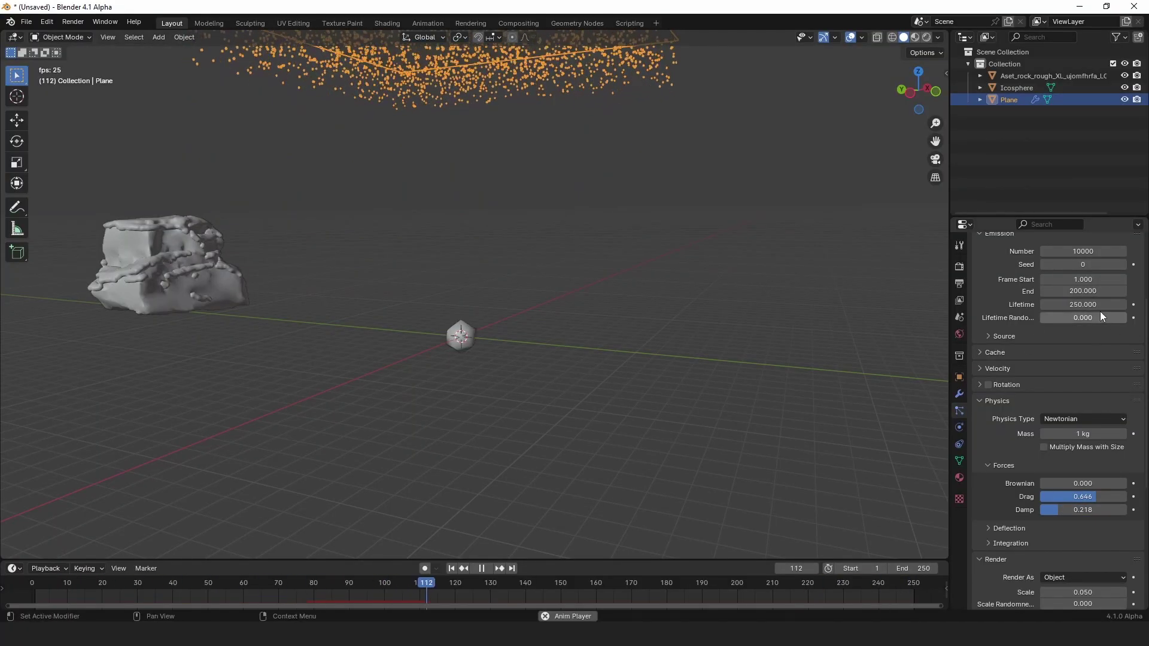
pyautogui.click(1056, 305)
pyautogui.write('1000000')
pyautogui.press('Return')
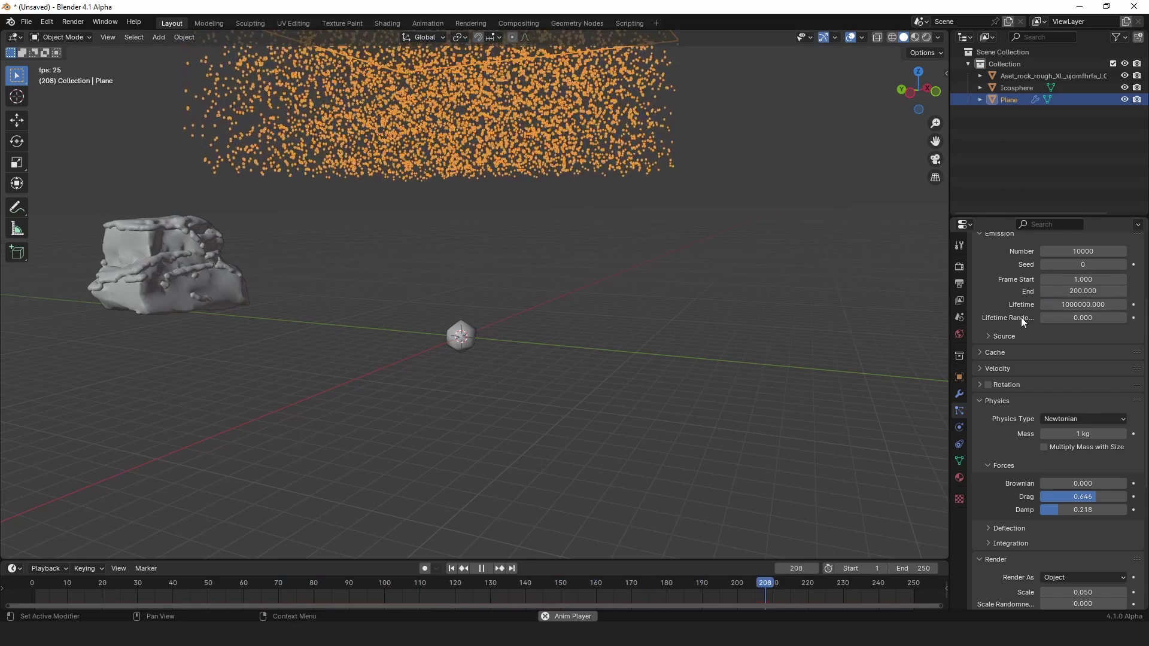
# Deselect the emitter and watch the slowed particle fall from a closer view.
pyautogui.click(543, 312)
pyautogui.moveTo(543, 312)
pyautogui.mouseDown(button='middle')
pyautogui.moveTo(571, 329)
pyautogui.moveTo(559, 322)
pyautogui.mouseUp(button='middle')
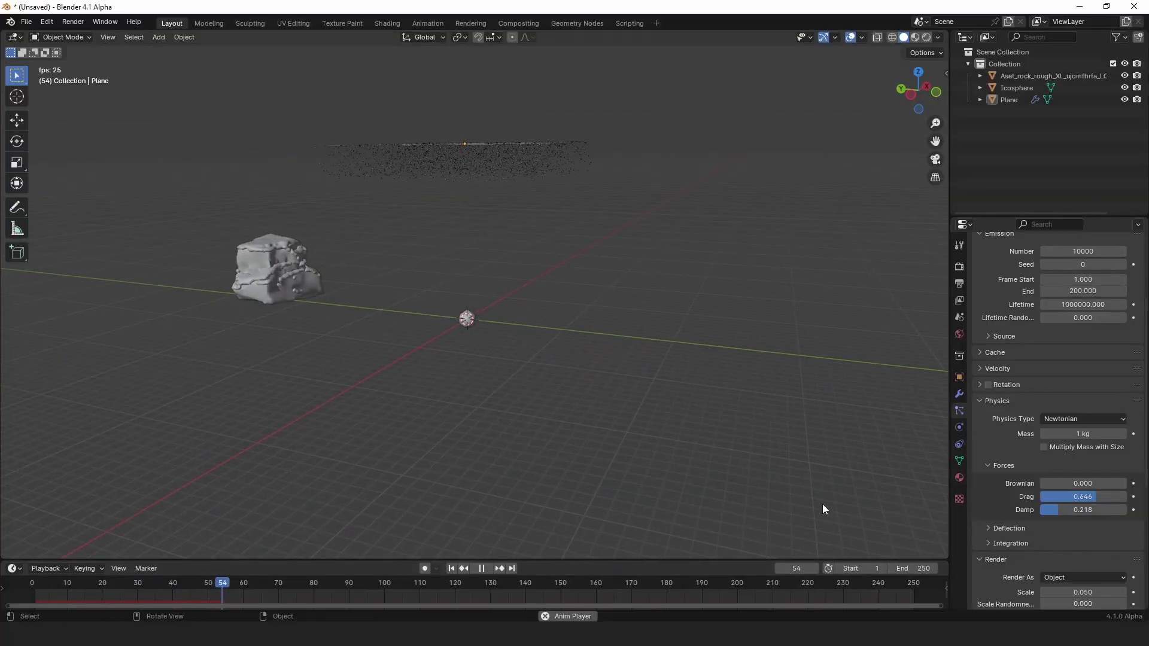
pyautogui.scroll(3, 585, 275)
pyautogui.moveTo(584, 239); pyautogui.dragTo(583, 311, button='middle')
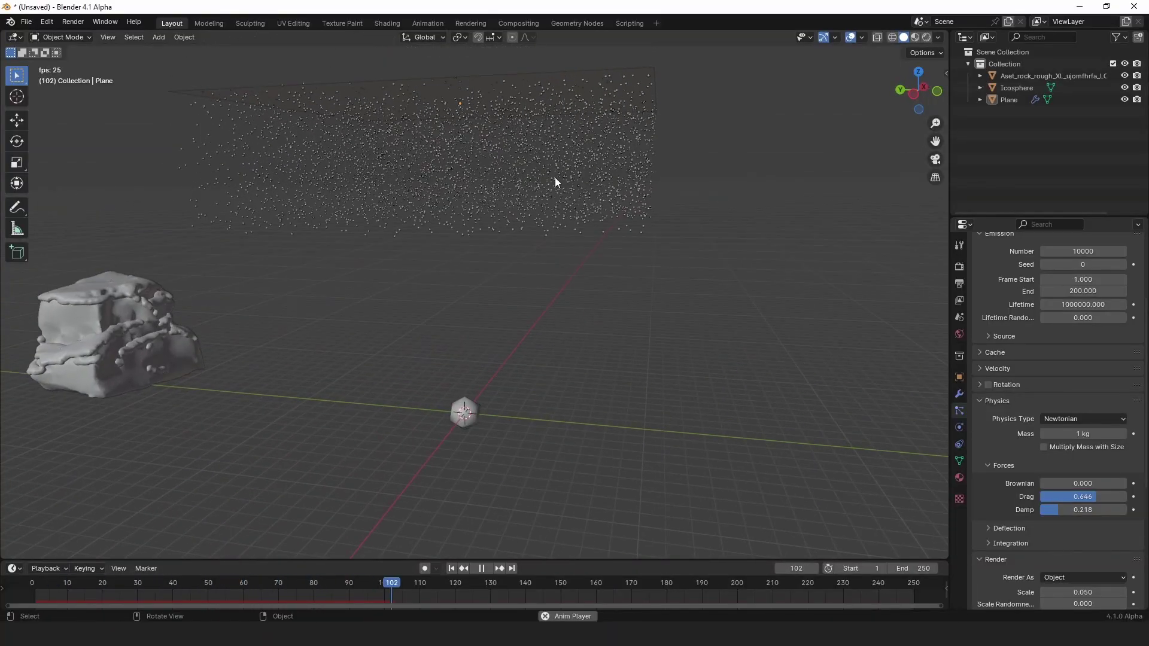
pyautogui.press('space')
# Lower the emitter plane by about 5.47 m along the Z axis.
pyautogui.click(565, 110)
pyautogui.press('g')
pyautogui.press('z')
pyautogui.click(566, 209)
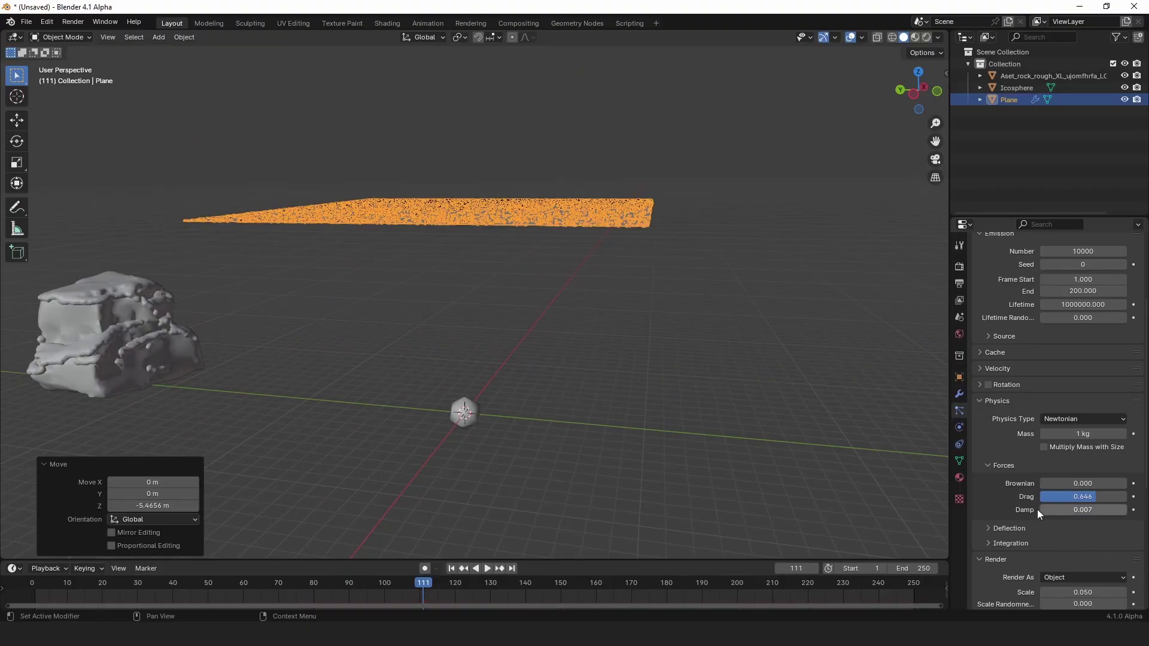
# Set the particle forces to Drag 0 and Damp 0.163 while the animation plays, and deselect the emitter plane.
pyautogui.press('space')
pyautogui.moveTo(1082, 510)
pyautogui.mouseDown()
pyautogui.moveTo(1111, 509)
pyautogui.moveTo(1067, 508)
pyautogui.mouseUp()
pyautogui.press('BackSpace')
pyautogui.click(592, 353)
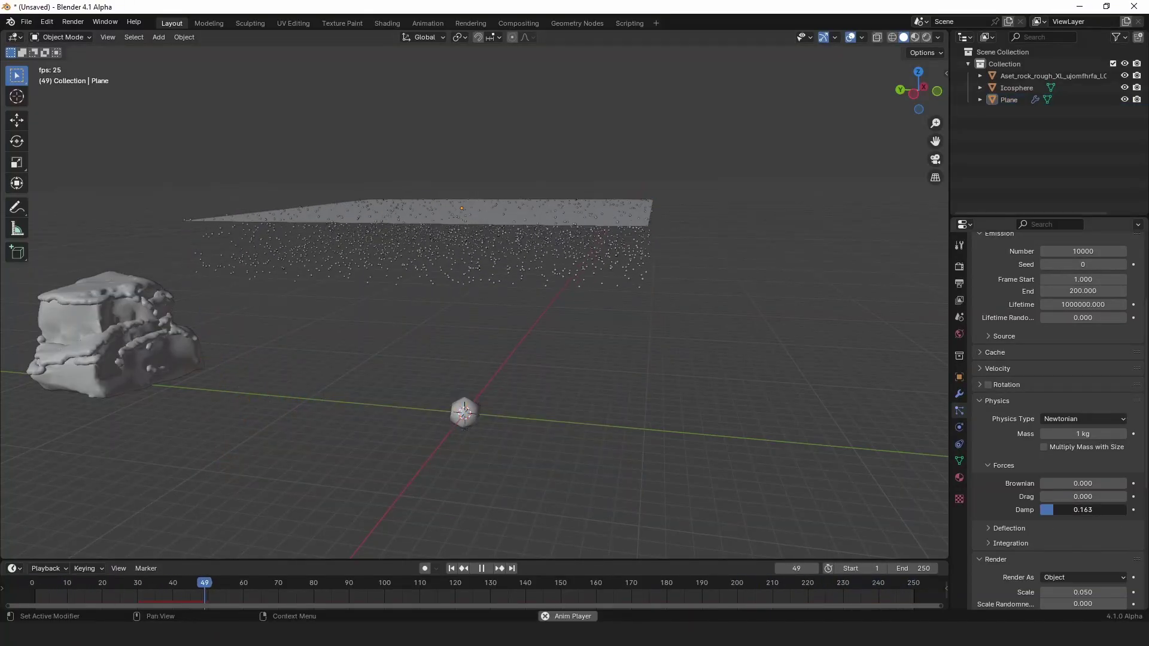
# Add a Turbulence force field at the world origin and set its strength to 26.4.
pyautogui.hotkey('shift', 'a')
pyautogui.hotkey('shift', 'a')
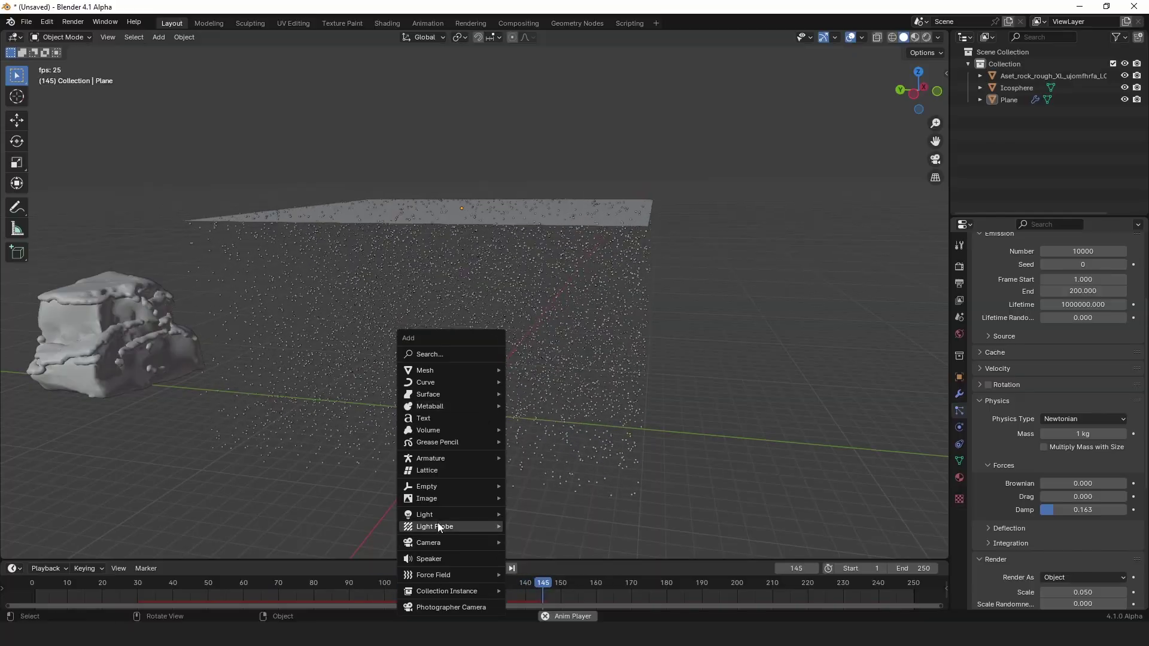
pyautogui.moveTo(455, 575)
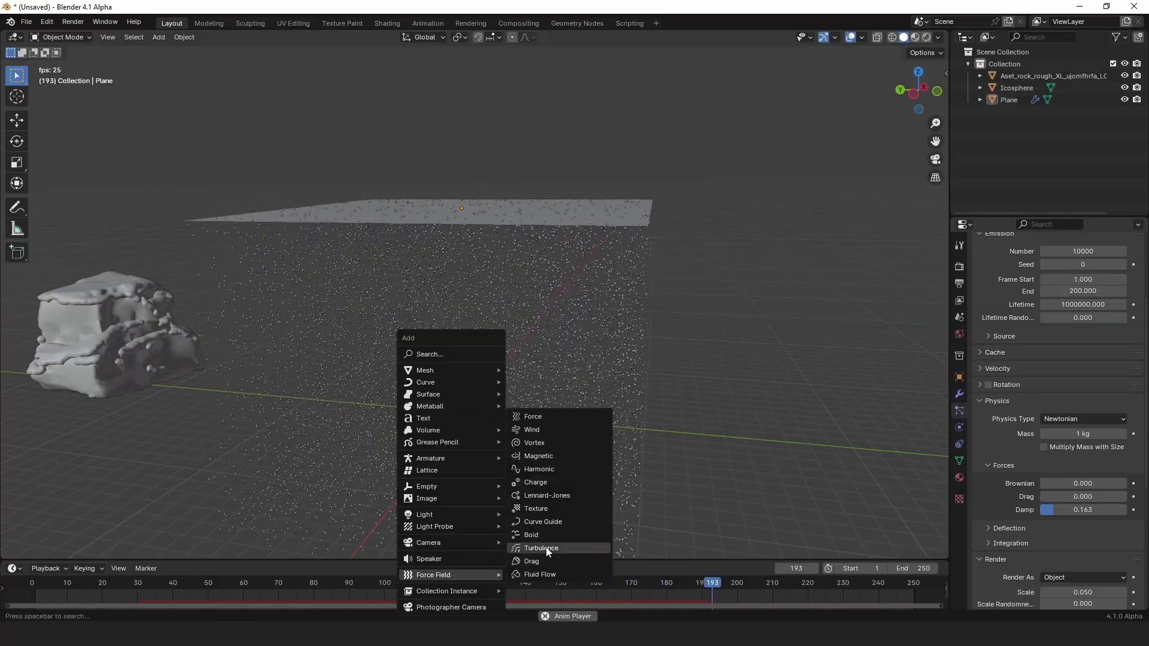
pyautogui.click(547, 549)
pyautogui.click(958, 428)
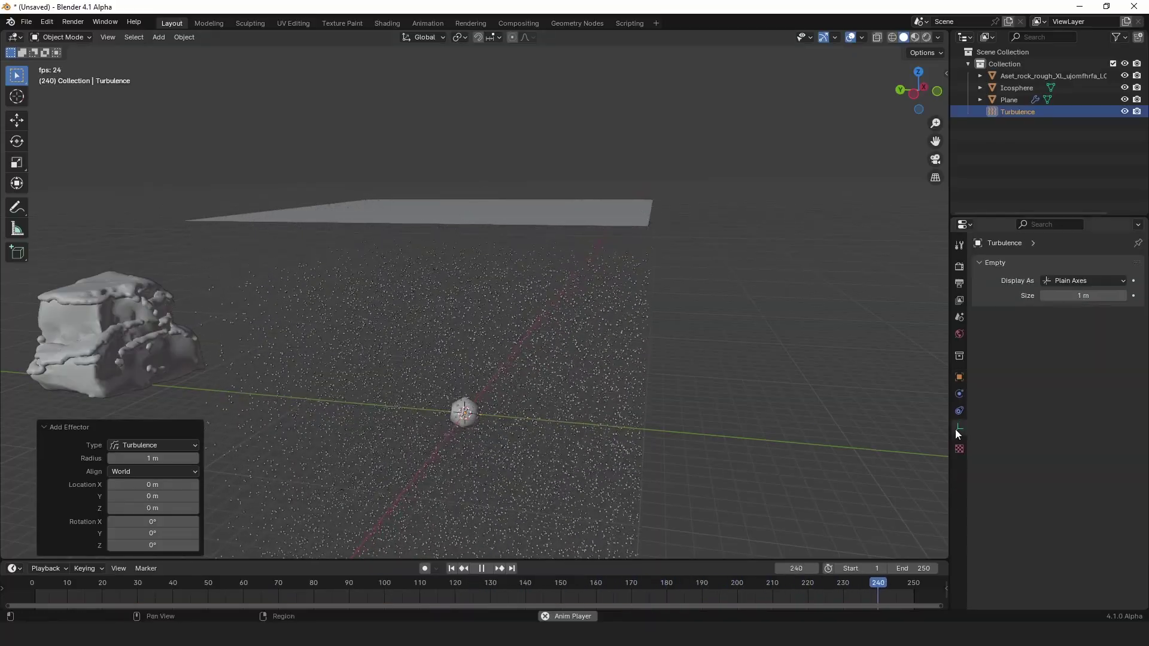
pyautogui.click(959, 394)
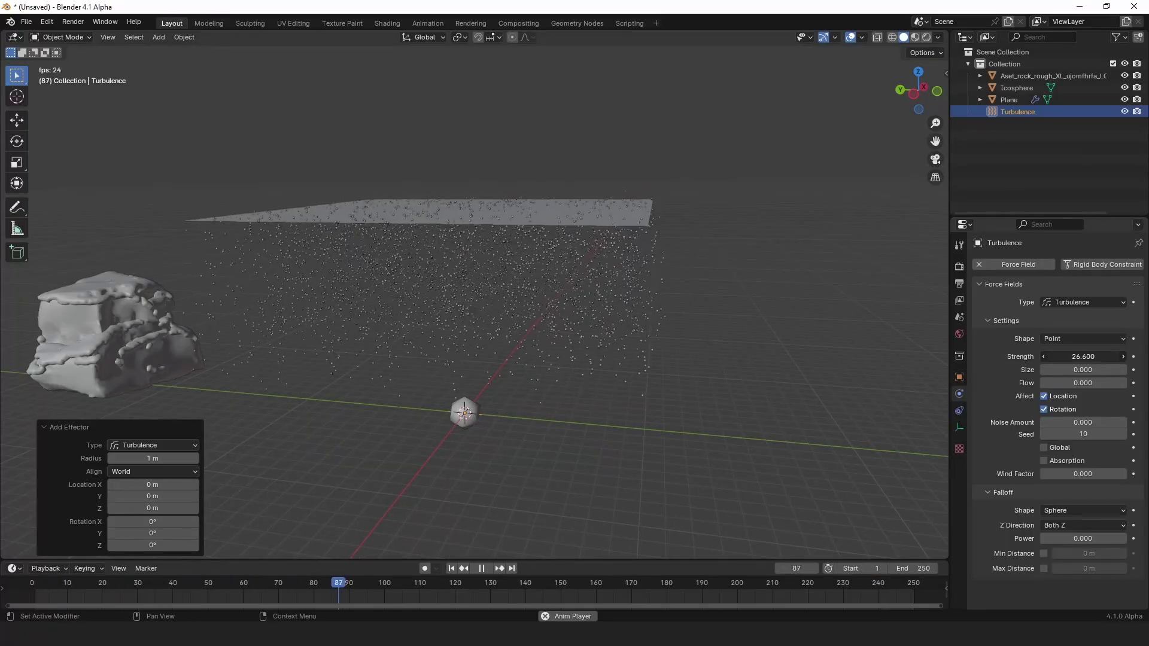
pyautogui.moveTo(1066, 361); pyautogui.dragTo(1064, 362)
pyautogui.scroll(4, 644, 372)
pyautogui.moveTo(637, 379); pyautogui.dragTo(610, 397, button='middle')
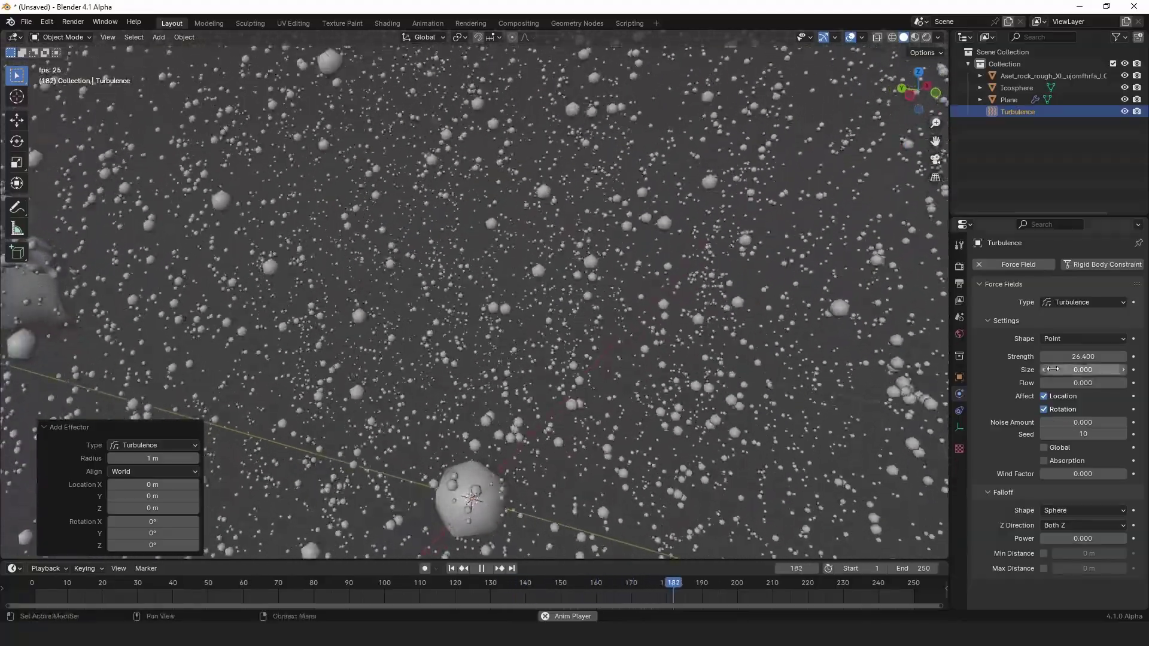
# Set the turbulence field's size to 3.5 and check the clumping of the falling particles up close.
pyautogui.moveTo(1052, 369); pyautogui.dragTo(1094, 369)
pyautogui.scroll(-5, 650, 326)
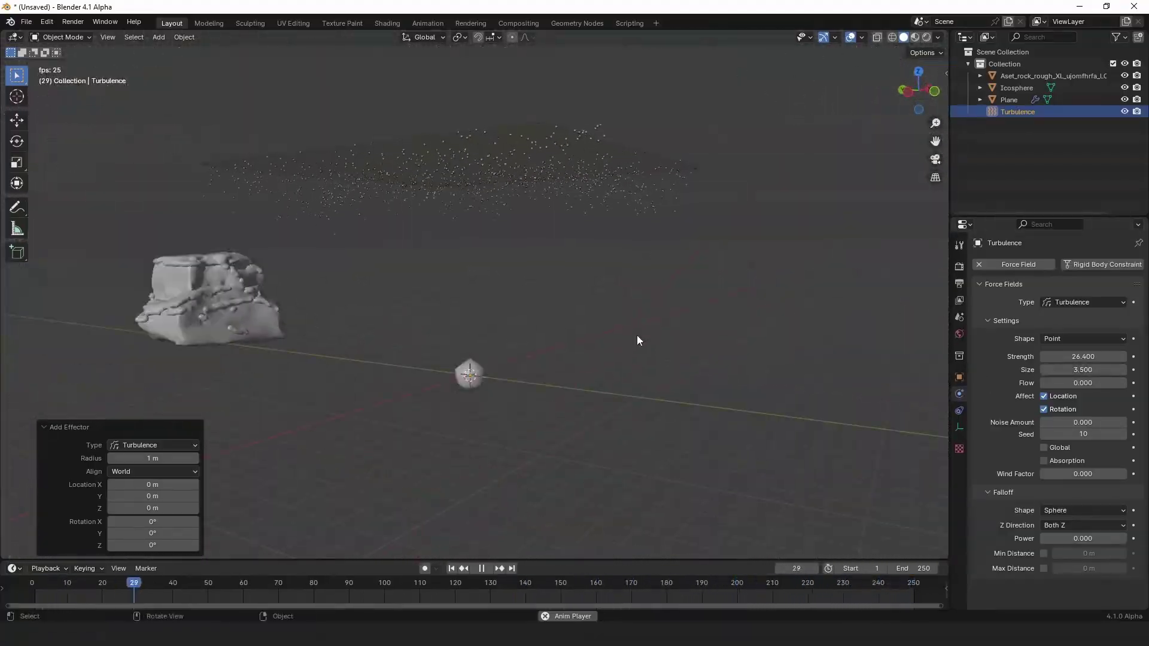
pyautogui.scroll(5, 579, 356)
pyautogui.moveTo(569, 365)
pyautogui.mouseDown(button='middle')
pyautogui.moveTo(568, 410)
pyautogui.moveTo(574, 377)
pyautogui.mouseUp(button='middle')
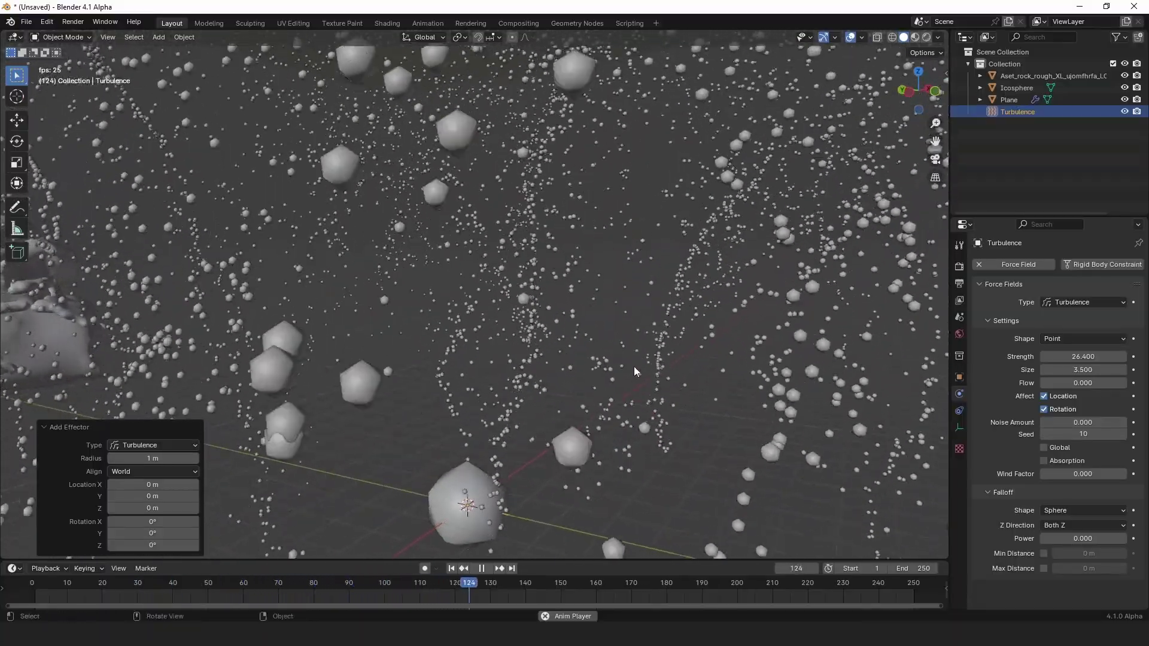
# Set the turbulence strength to -41.2 and stop the animation playback.
pyautogui.moveTo(1087, 356); pyautogui.dragTo(1017, 357)
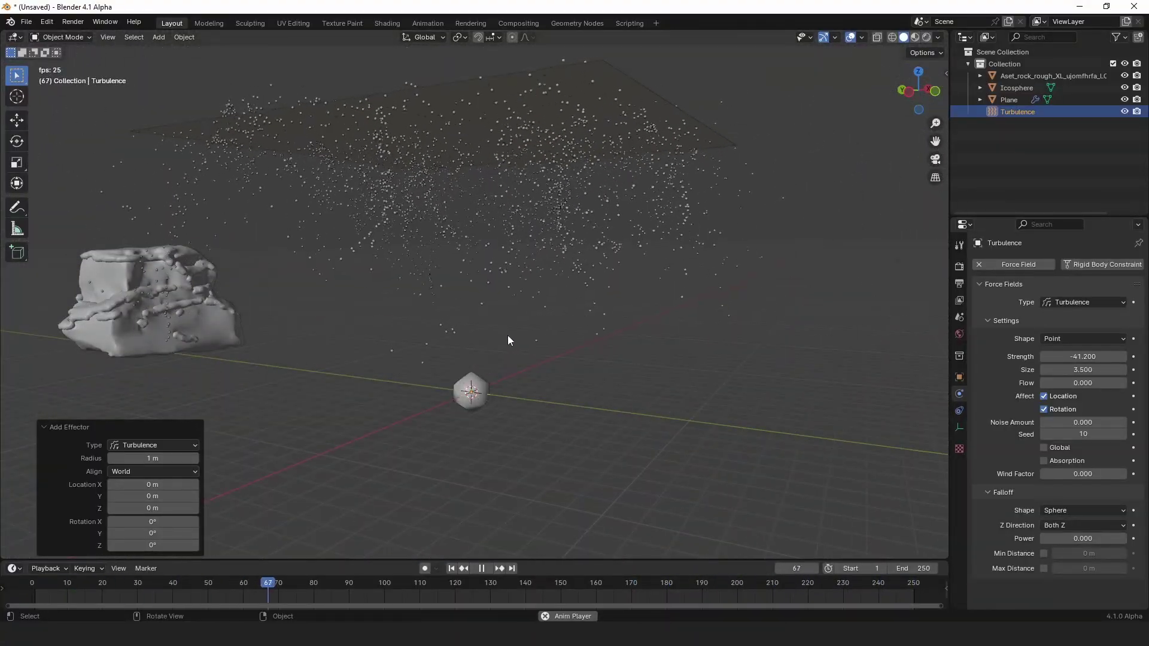
pyautogui.moveTo(508, 335); pyautogui.dragTo(544, 342, button='middle')
pyautogui.press('space')
# Assign the existing "anow" material to the icosphere used as the snow particle.
pyautogui.click(629, 206)
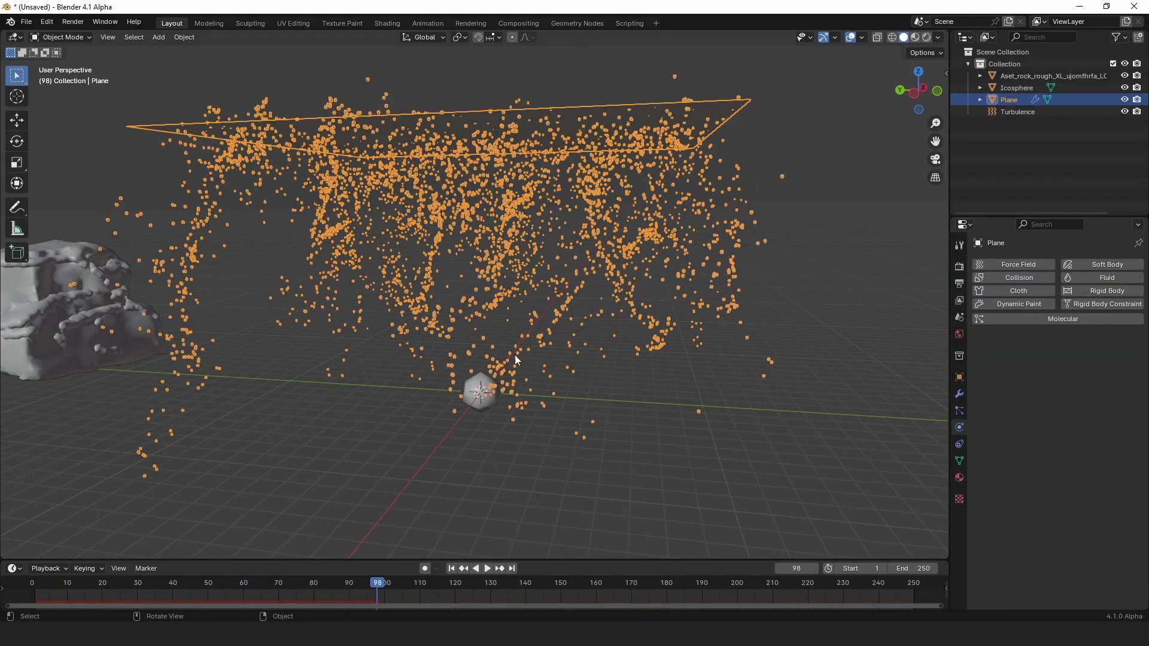
pyautogui.click(490, 375)
pyautogui.click(959, 478)
pyautogui.click(981, 315)
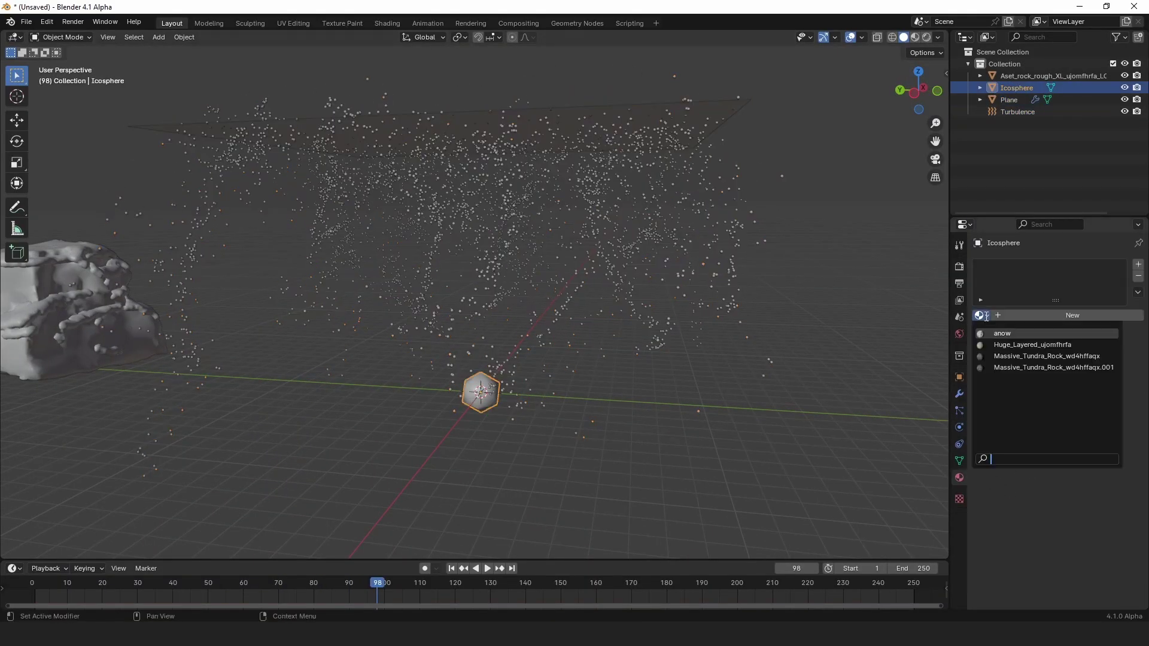
pyautogui.click(996, 333)
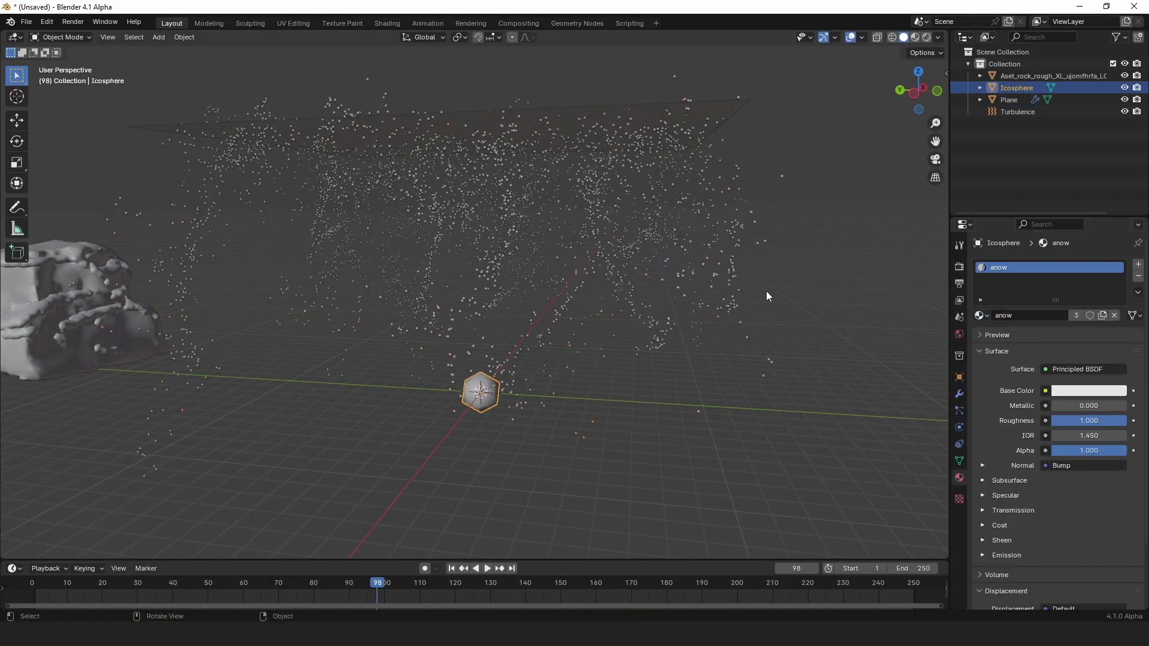
# Switch the viewport to Rendered shading to preview the snow particles beneath the emitter plane.
pyautogui.click(914, 37)
pyautogui.keyDown('shift'); pyautogui.moveTo(665, 158); pyautogui.dragTo(776, 139, button='middle'); pyautogui.keyUp('shift')
pyautogui.scroll(4, 637, 258)
pyautogui.click(926, 37)
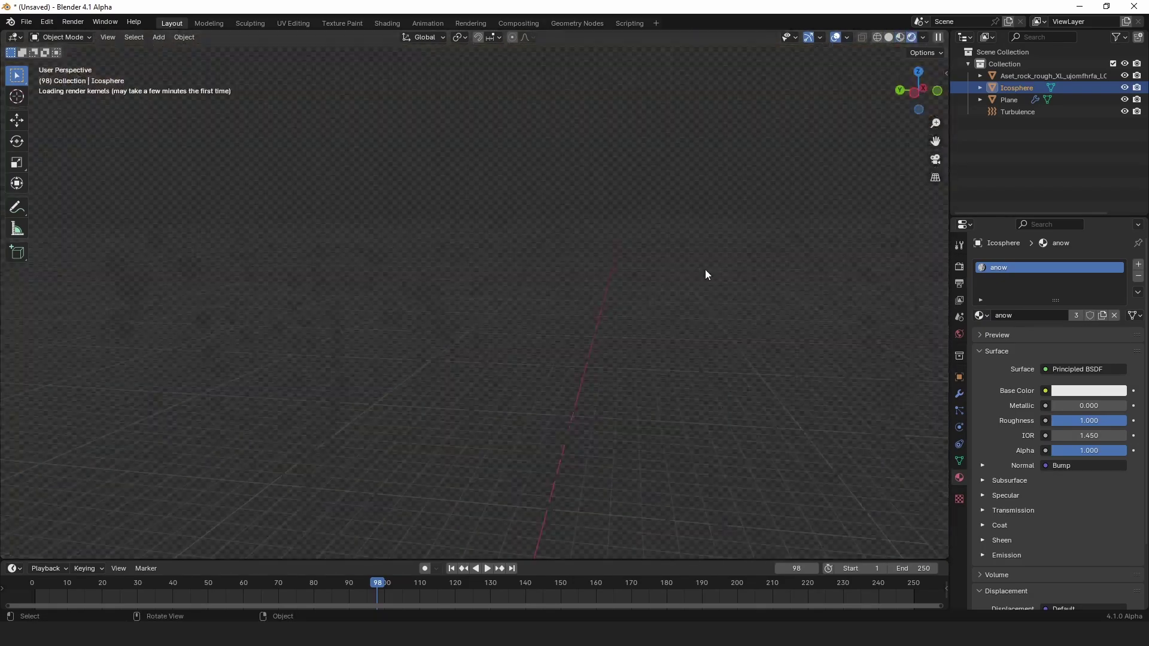
pyautogui.moveTo(608, 333); pyautogui.dragTo(590, 259, button='middle')
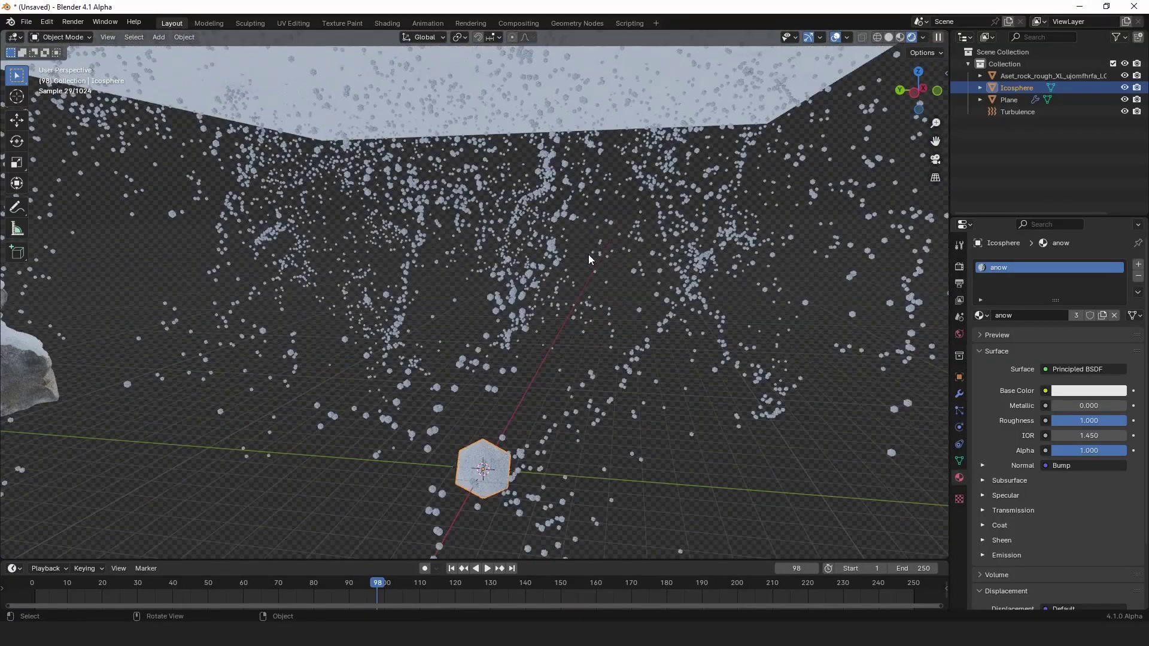
# Scale down the icosphere's mesh in Edit Mode to make the falling snow particles smaller.
pyautogui.click(461, 438)
pyautogui.click(457, 456)
pyautogui.press('Tab')
pyautogui.press('s')
pyautogui.click(540, 462)
pyautogui.press('Tab')
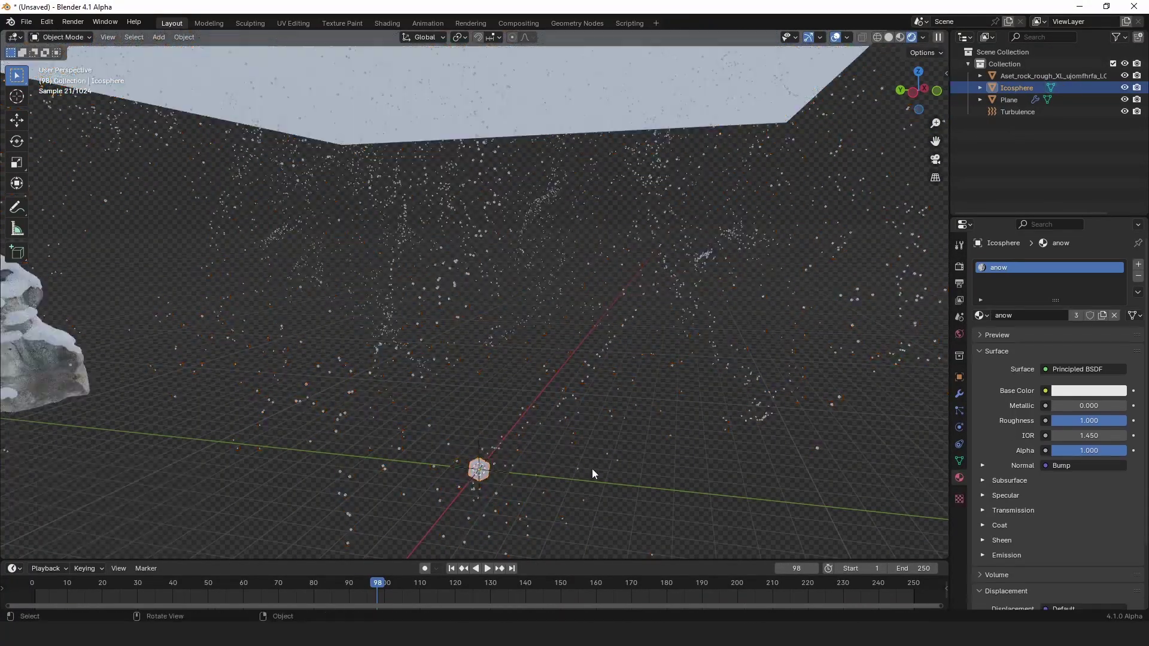
pyautogui.scroll(-5, 690, 466)
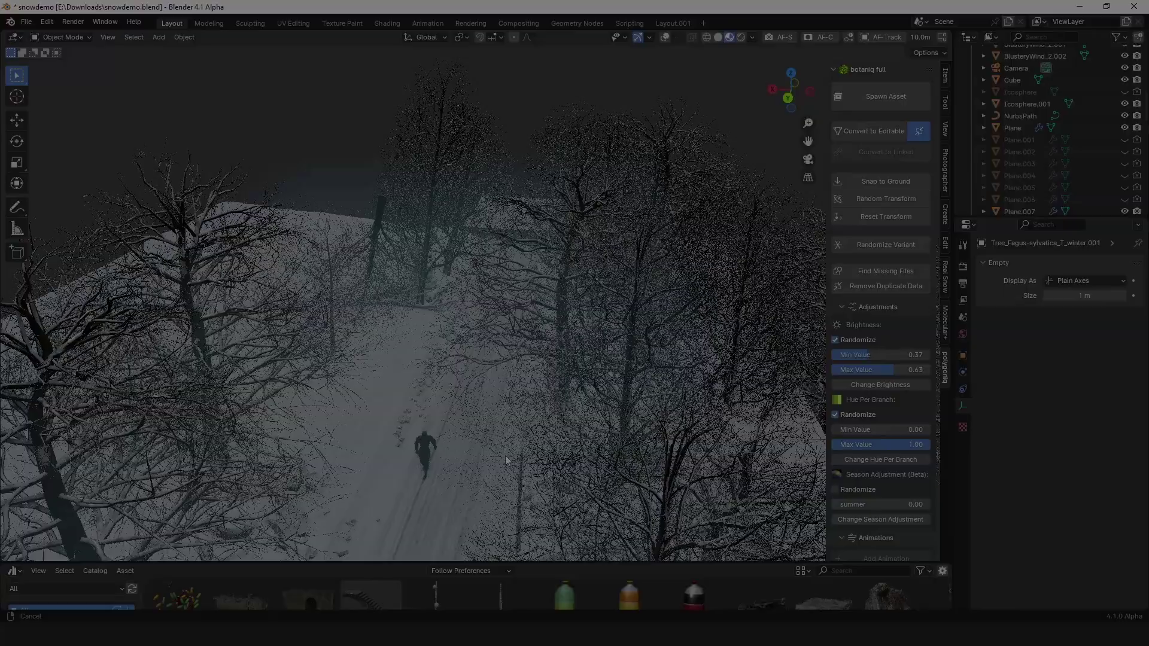
# Examine the snow on the road and tree branches in the snowdemo scene up close.
pyautogui.keyDown('shift'); pyautogui.moveTo(505, 456); pyautogui.dragTo(505, 359, button='middle'); pyautogui.keyUp('shift')
pyautogui.scroll(5, 504, 357)
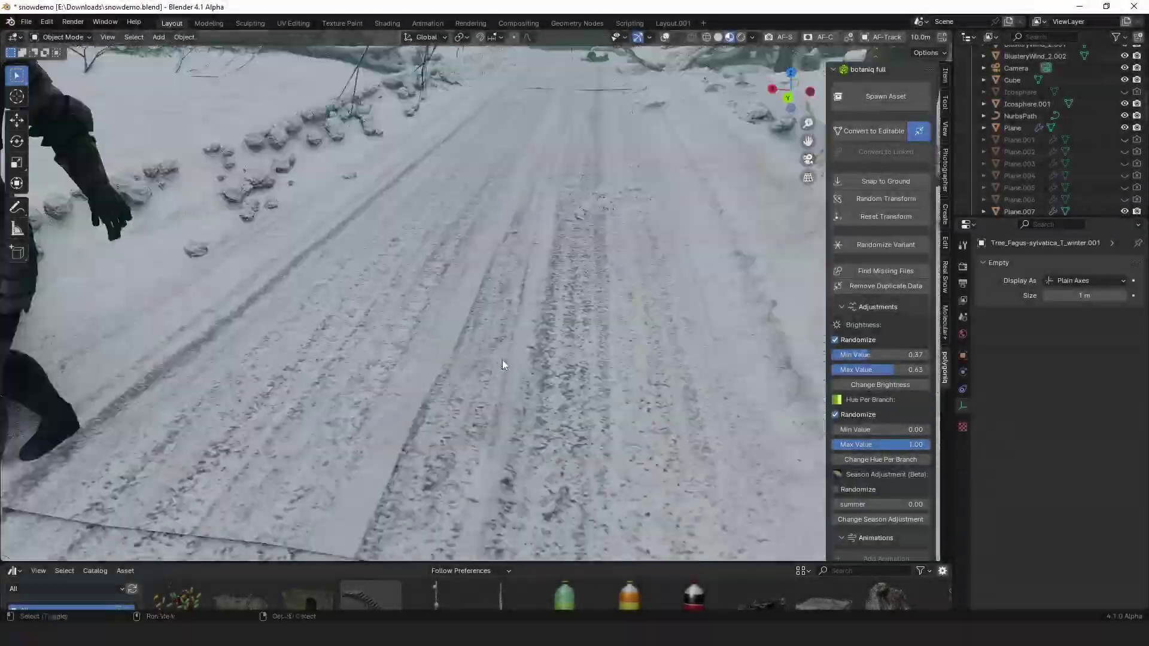
pyautogui.keyDown('shift'); pyautogui.moveTo(502, 361); pyautogui.dragTo(584, 375, button='middle'); pyautogui.keyUp('shift')
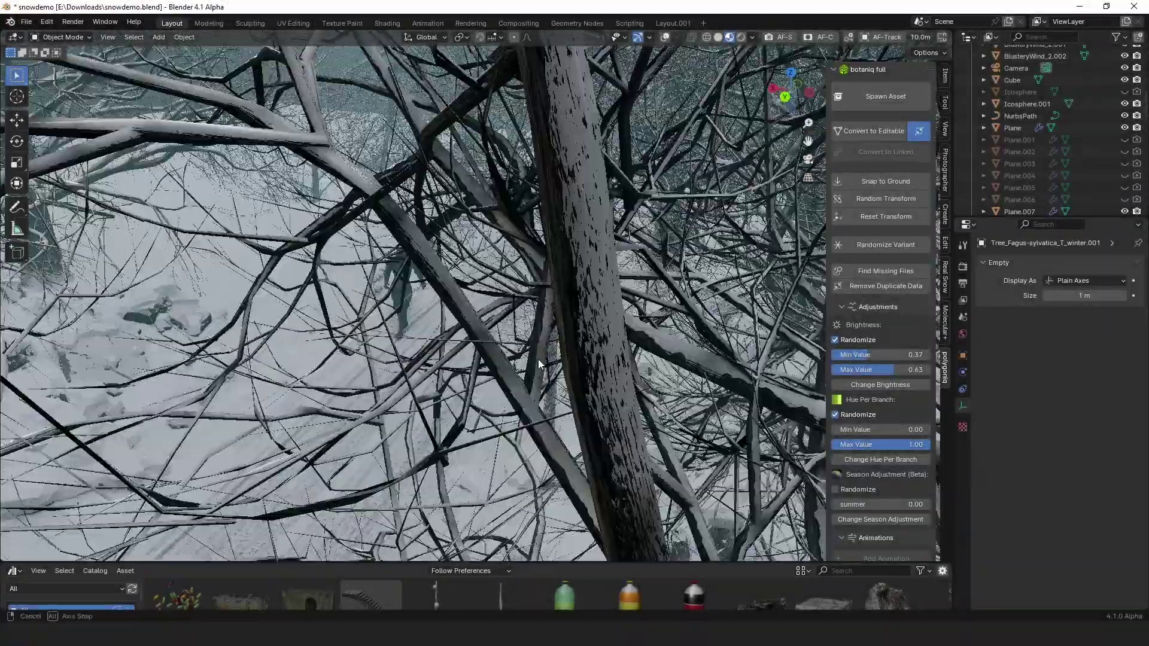